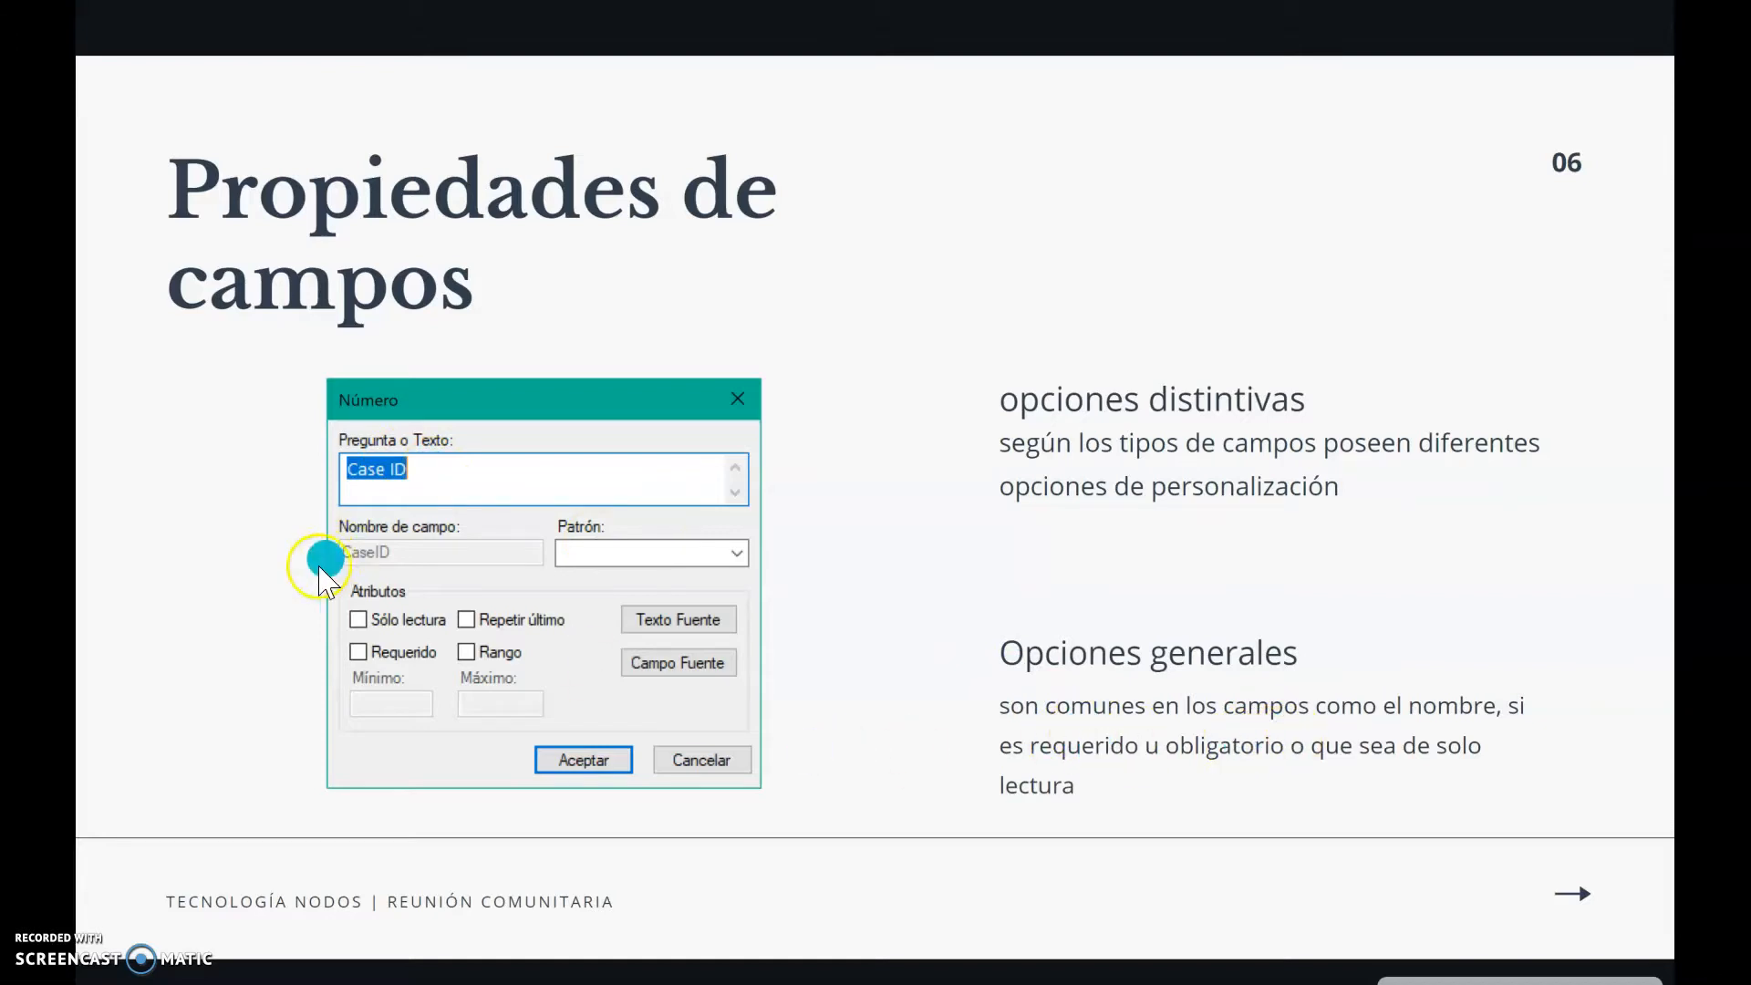
left_click(393, 656)
left_click(394, 632)
left_click(1165, 518)
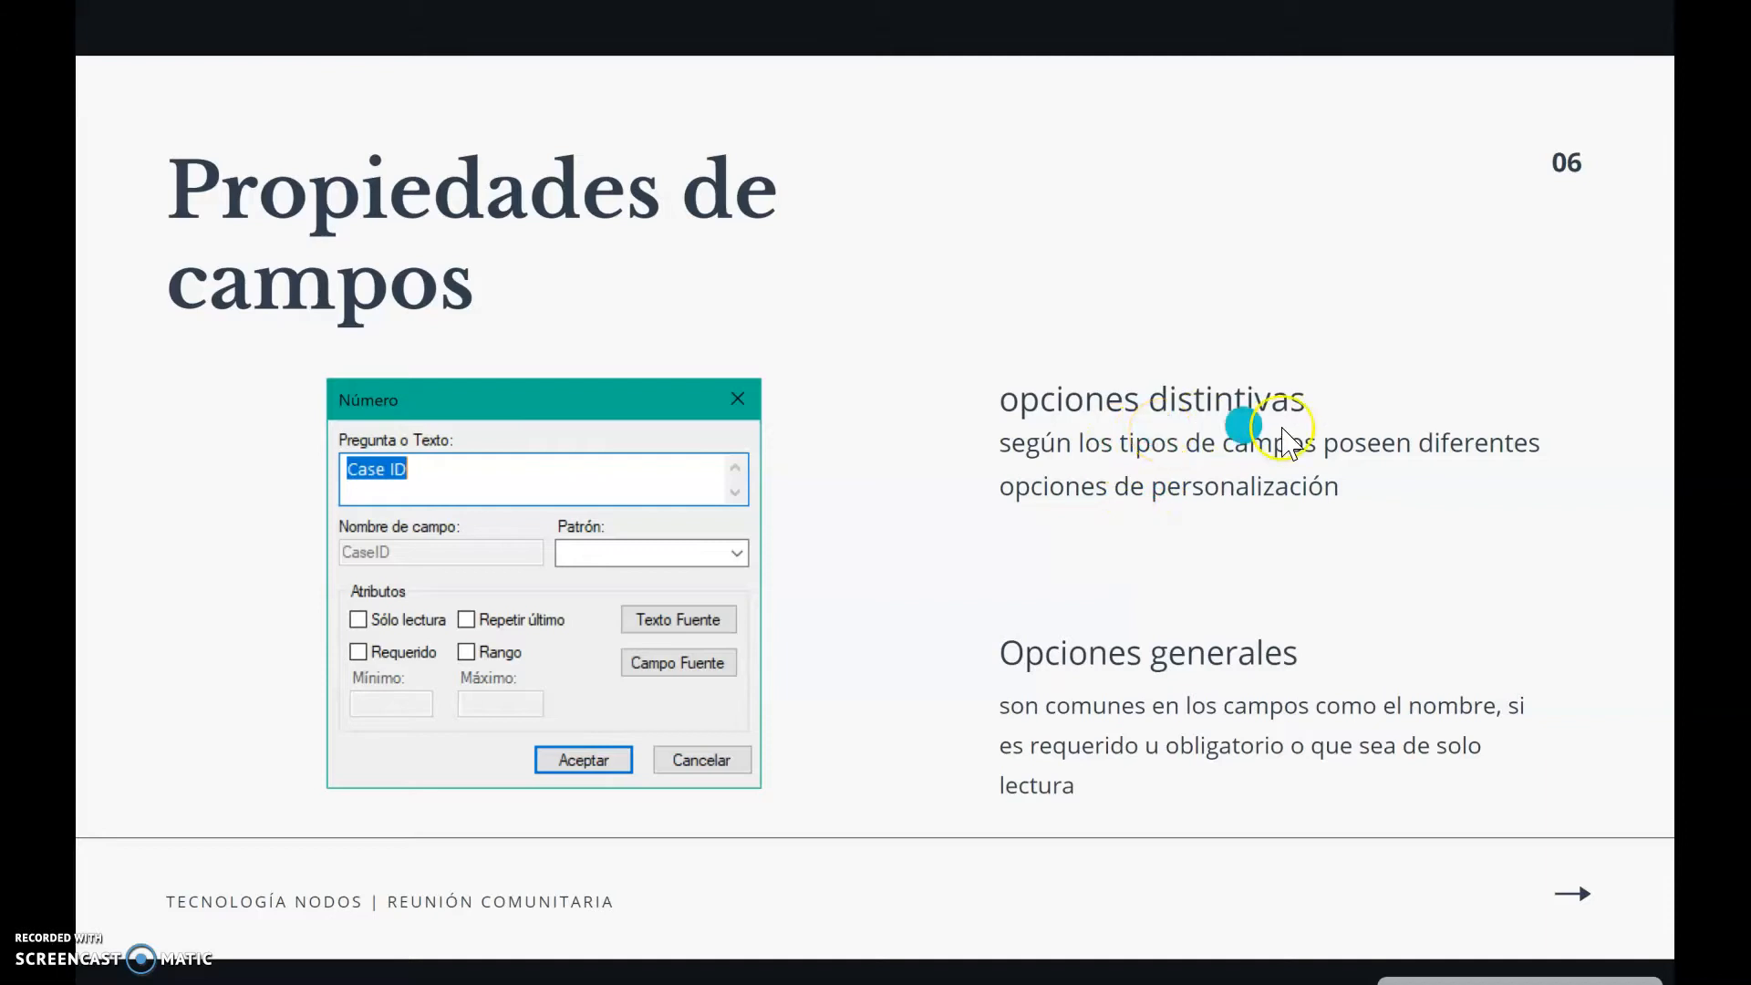
left_click(1281, 483)
left_click(1288, 519)
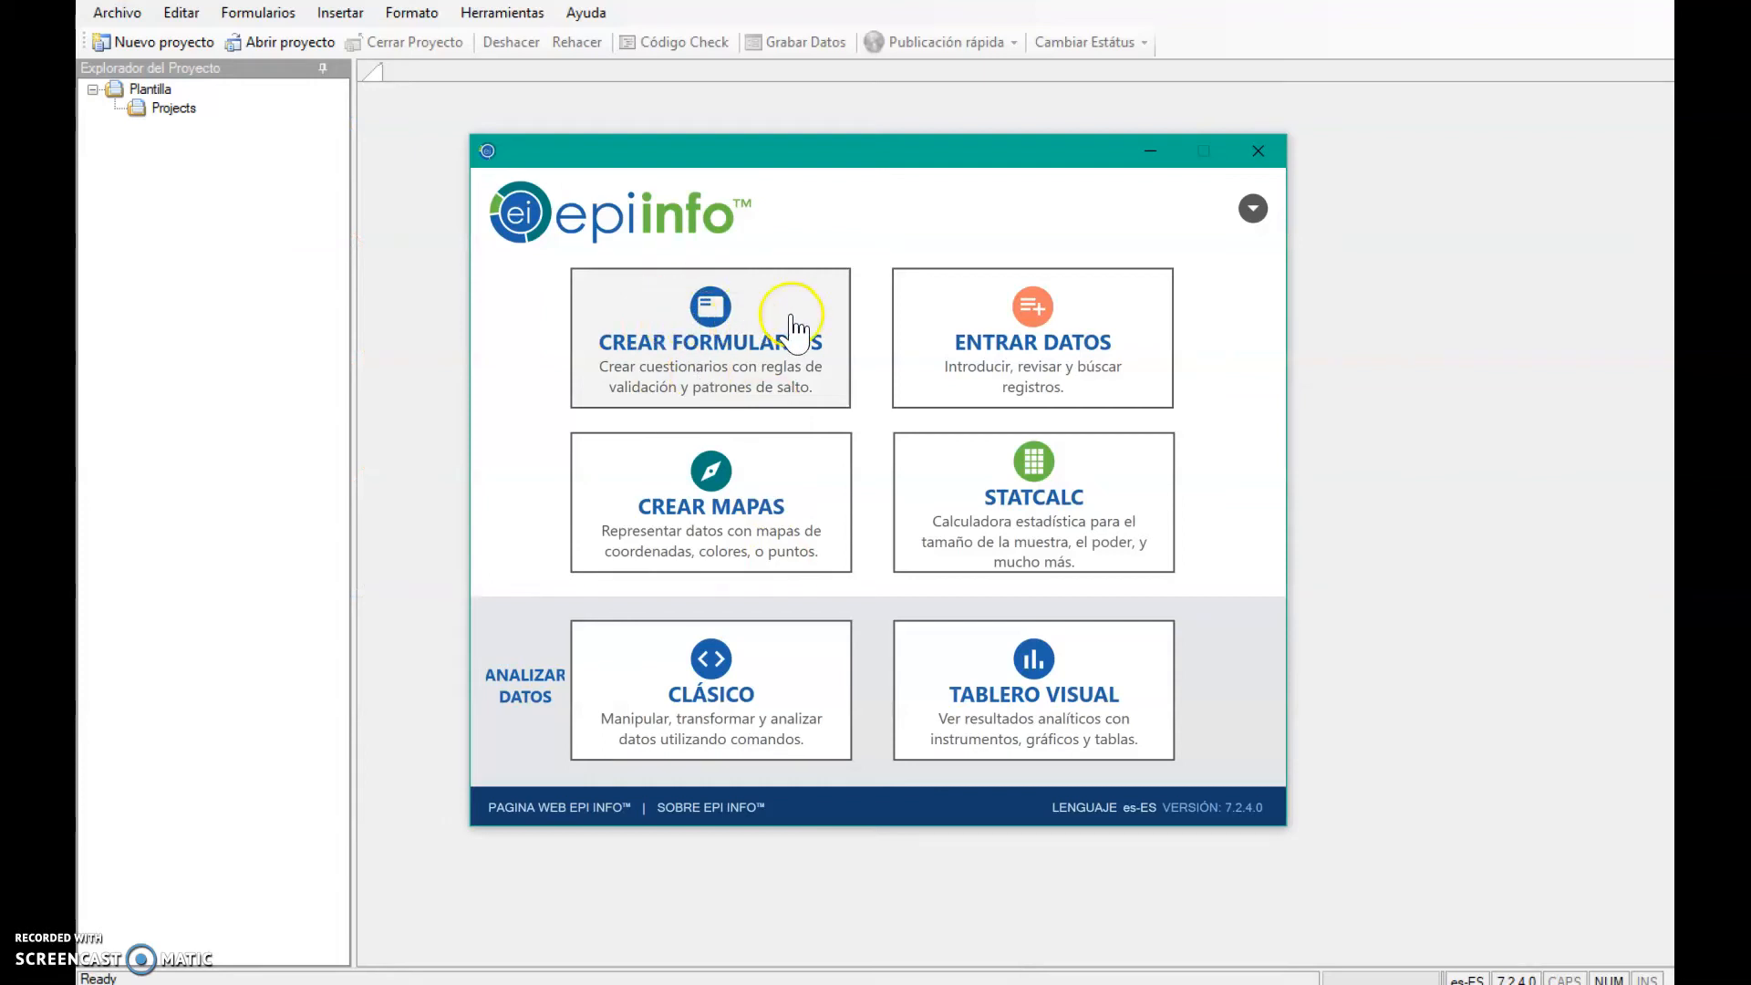
- Start a new project named primerproyecto and store it in the Epi Info 7 Projects folder
left_click(1259, 153)
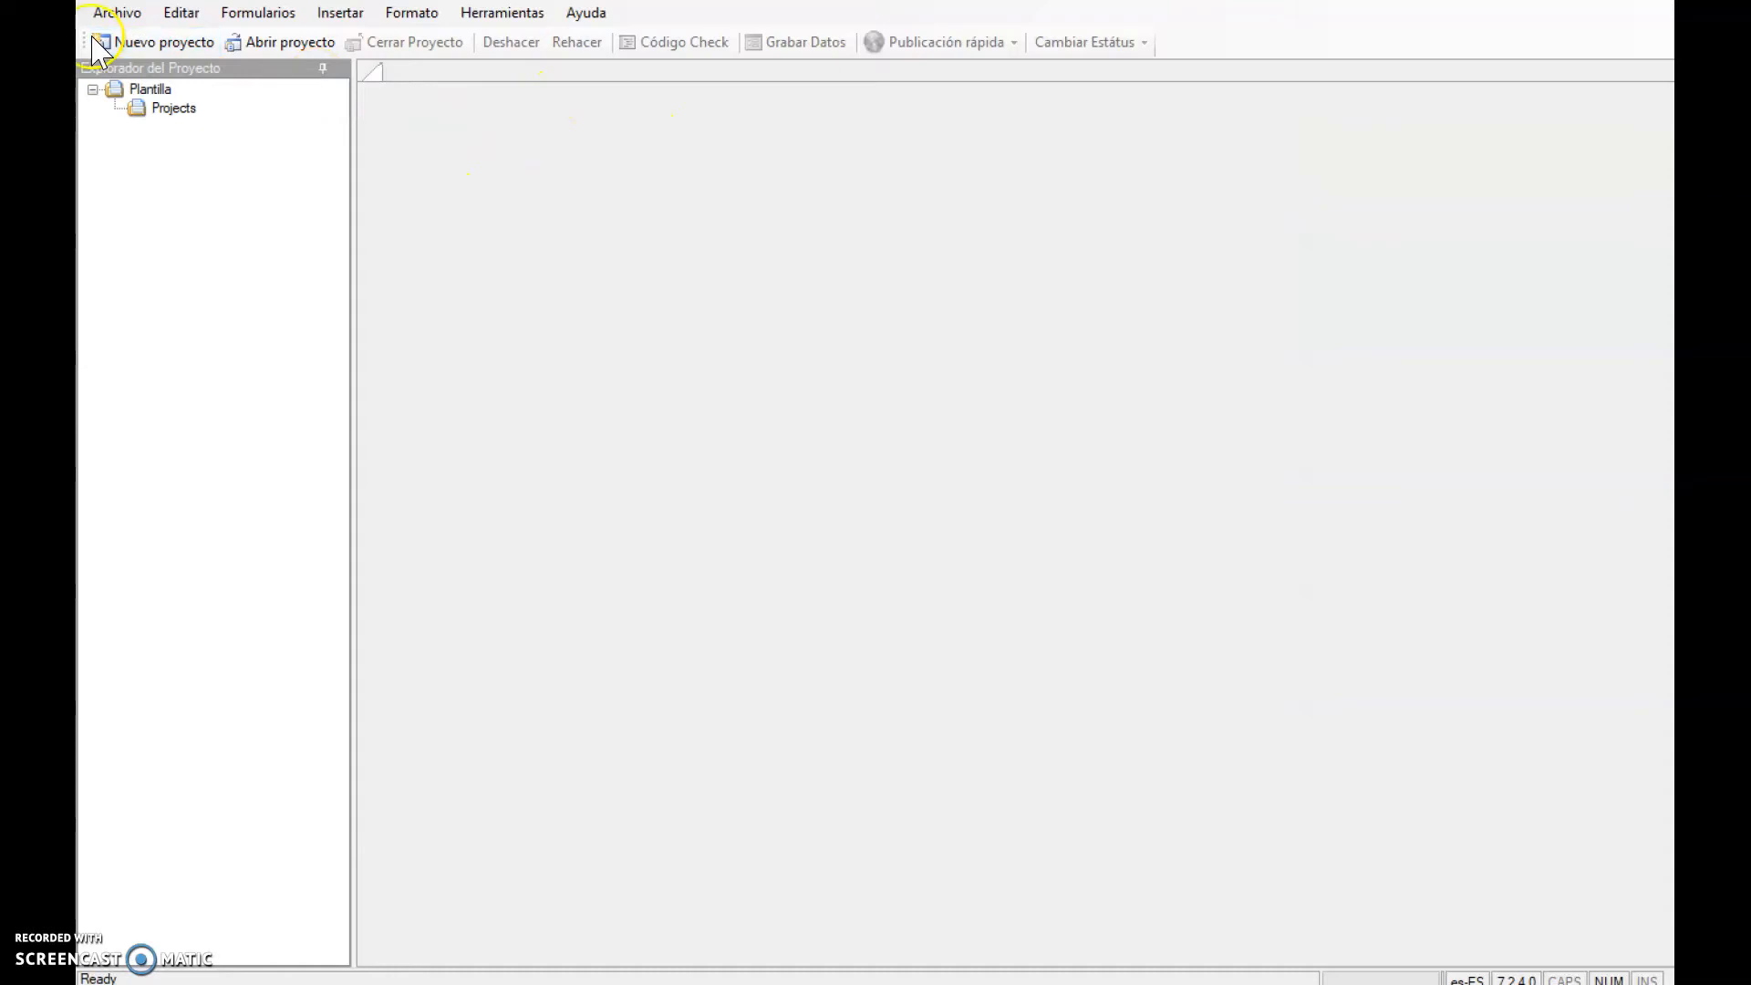
left_click(137, 48)
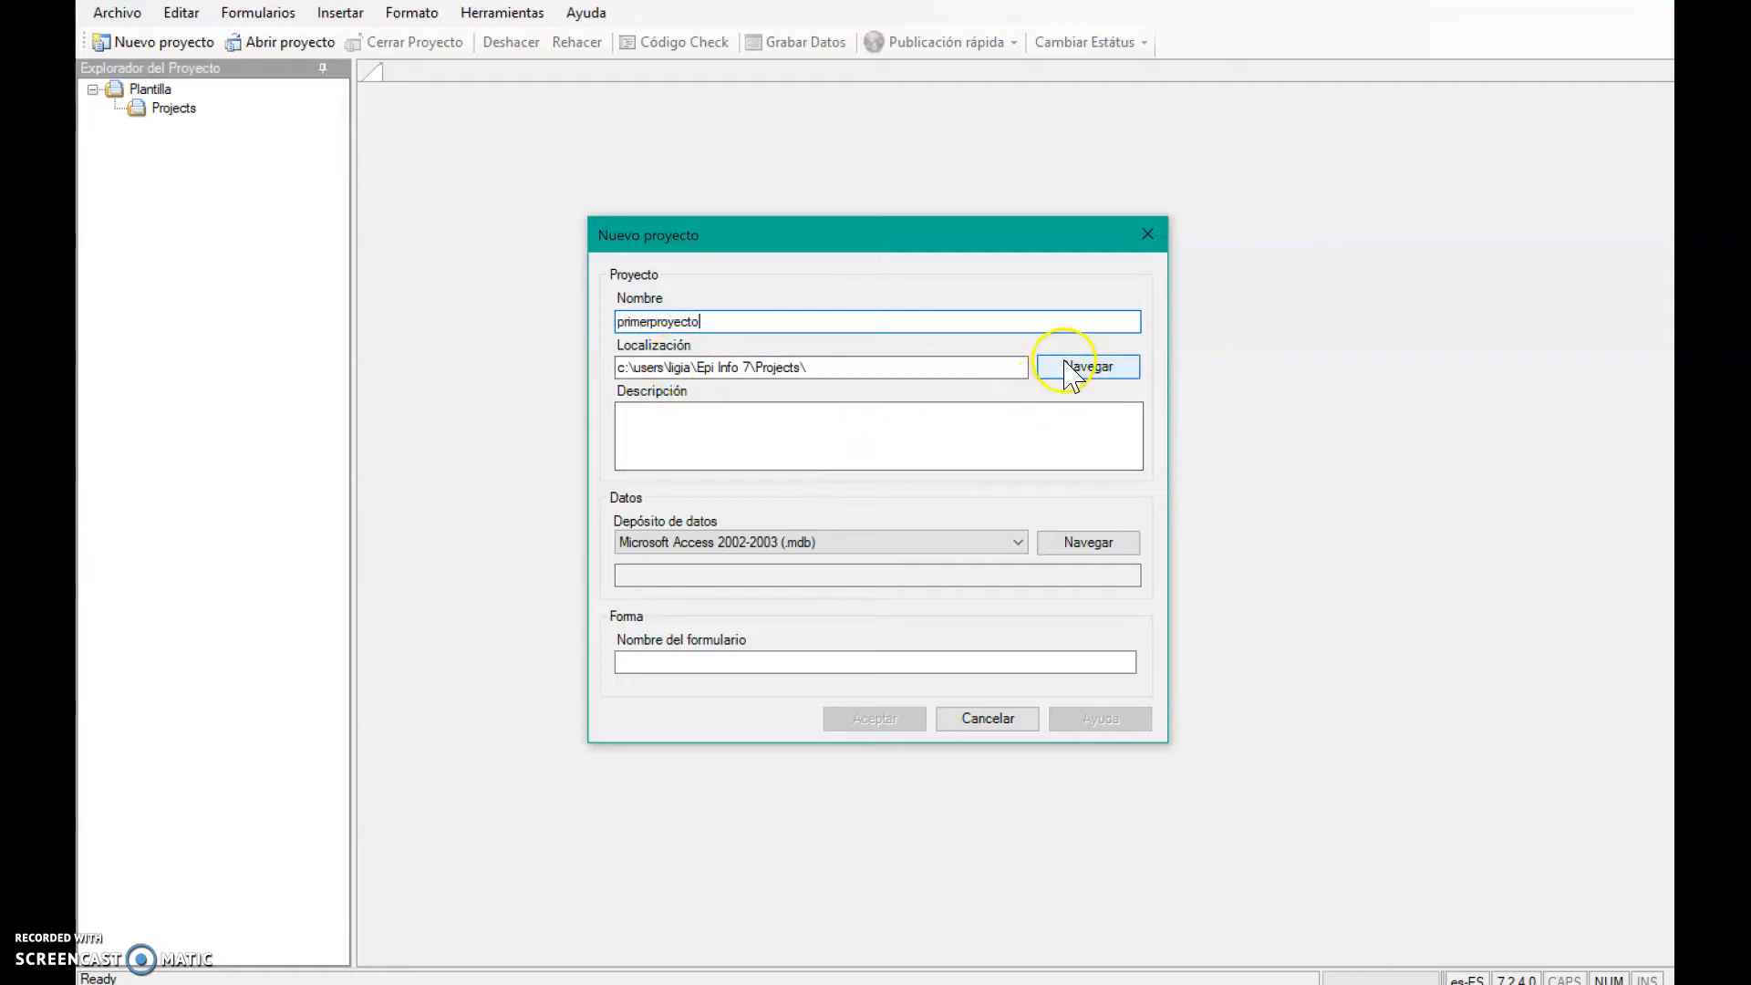
left_click(1067, 367)
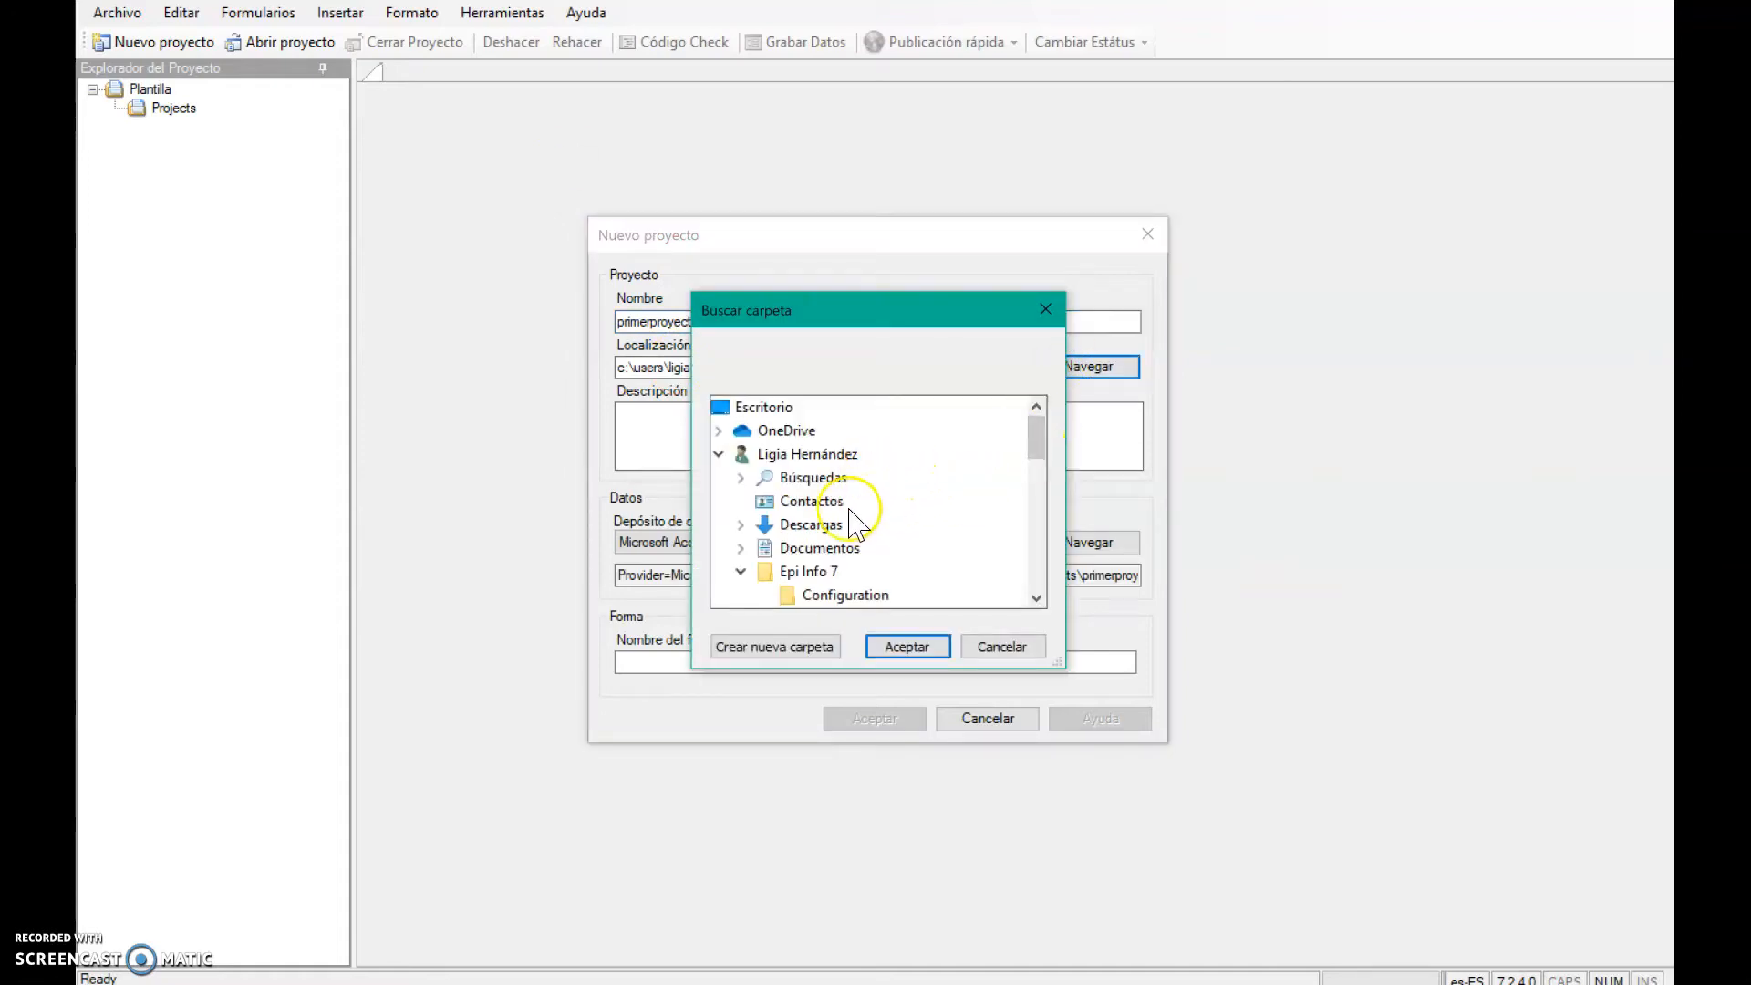
scroll(853, 527, "down", 1)
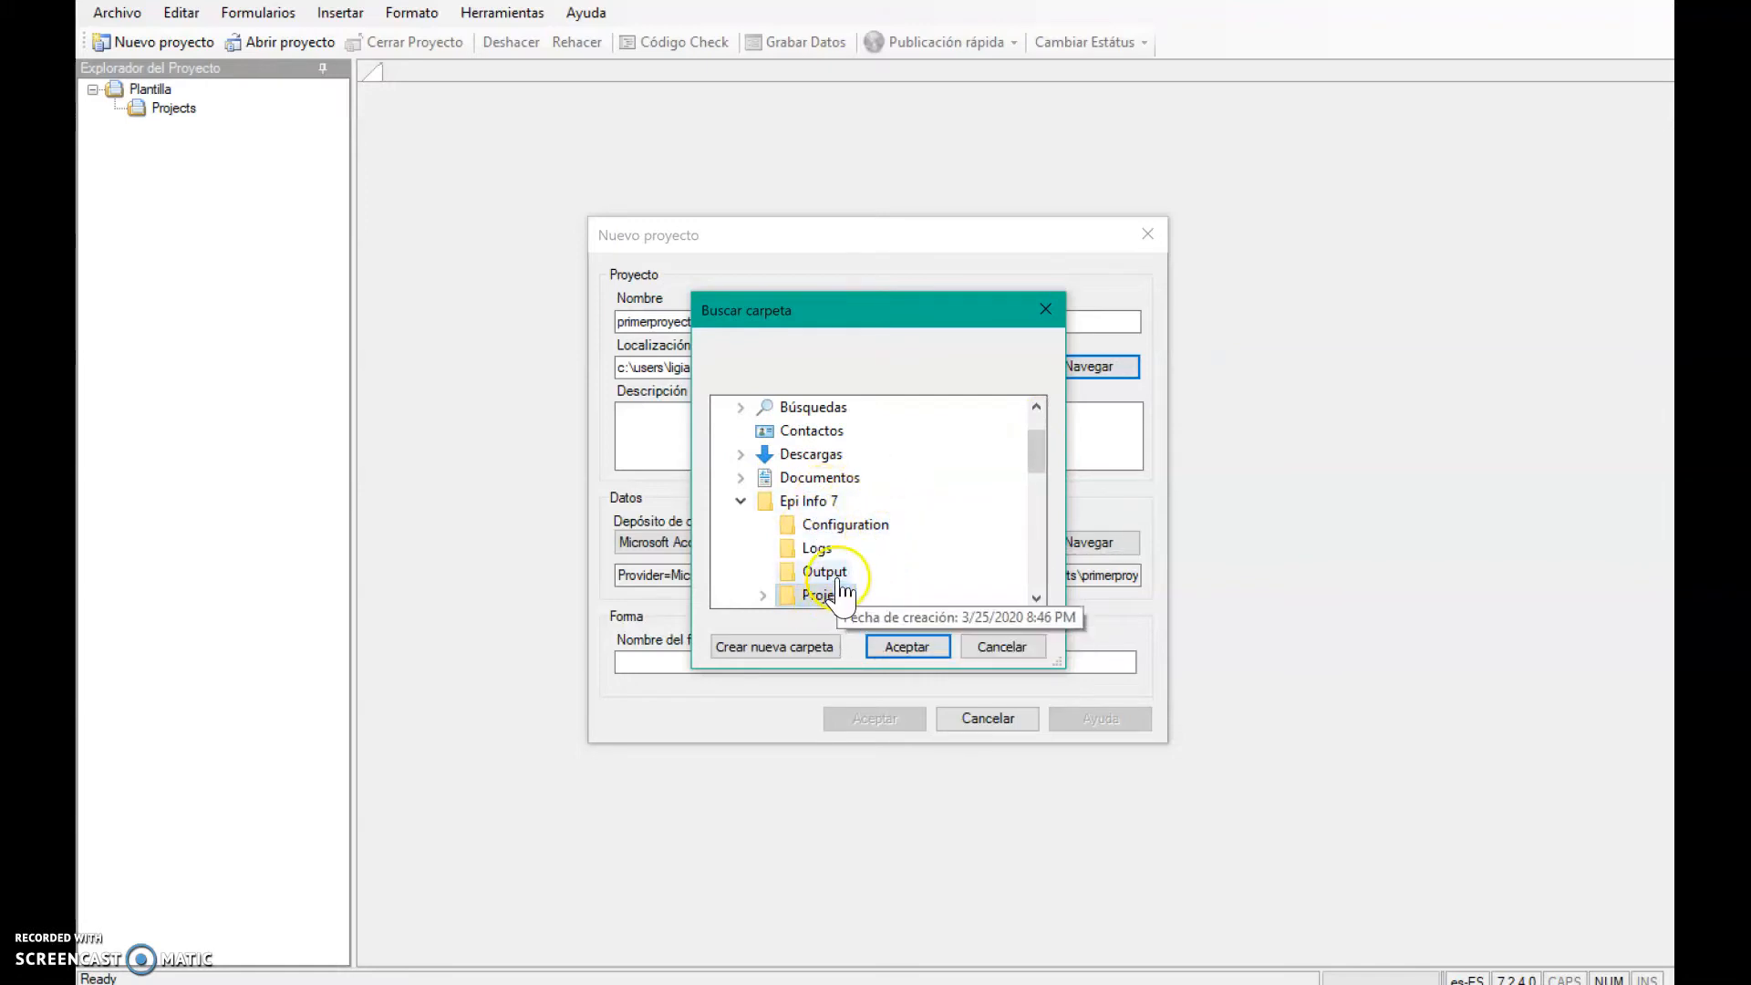
left_click(908, 649)
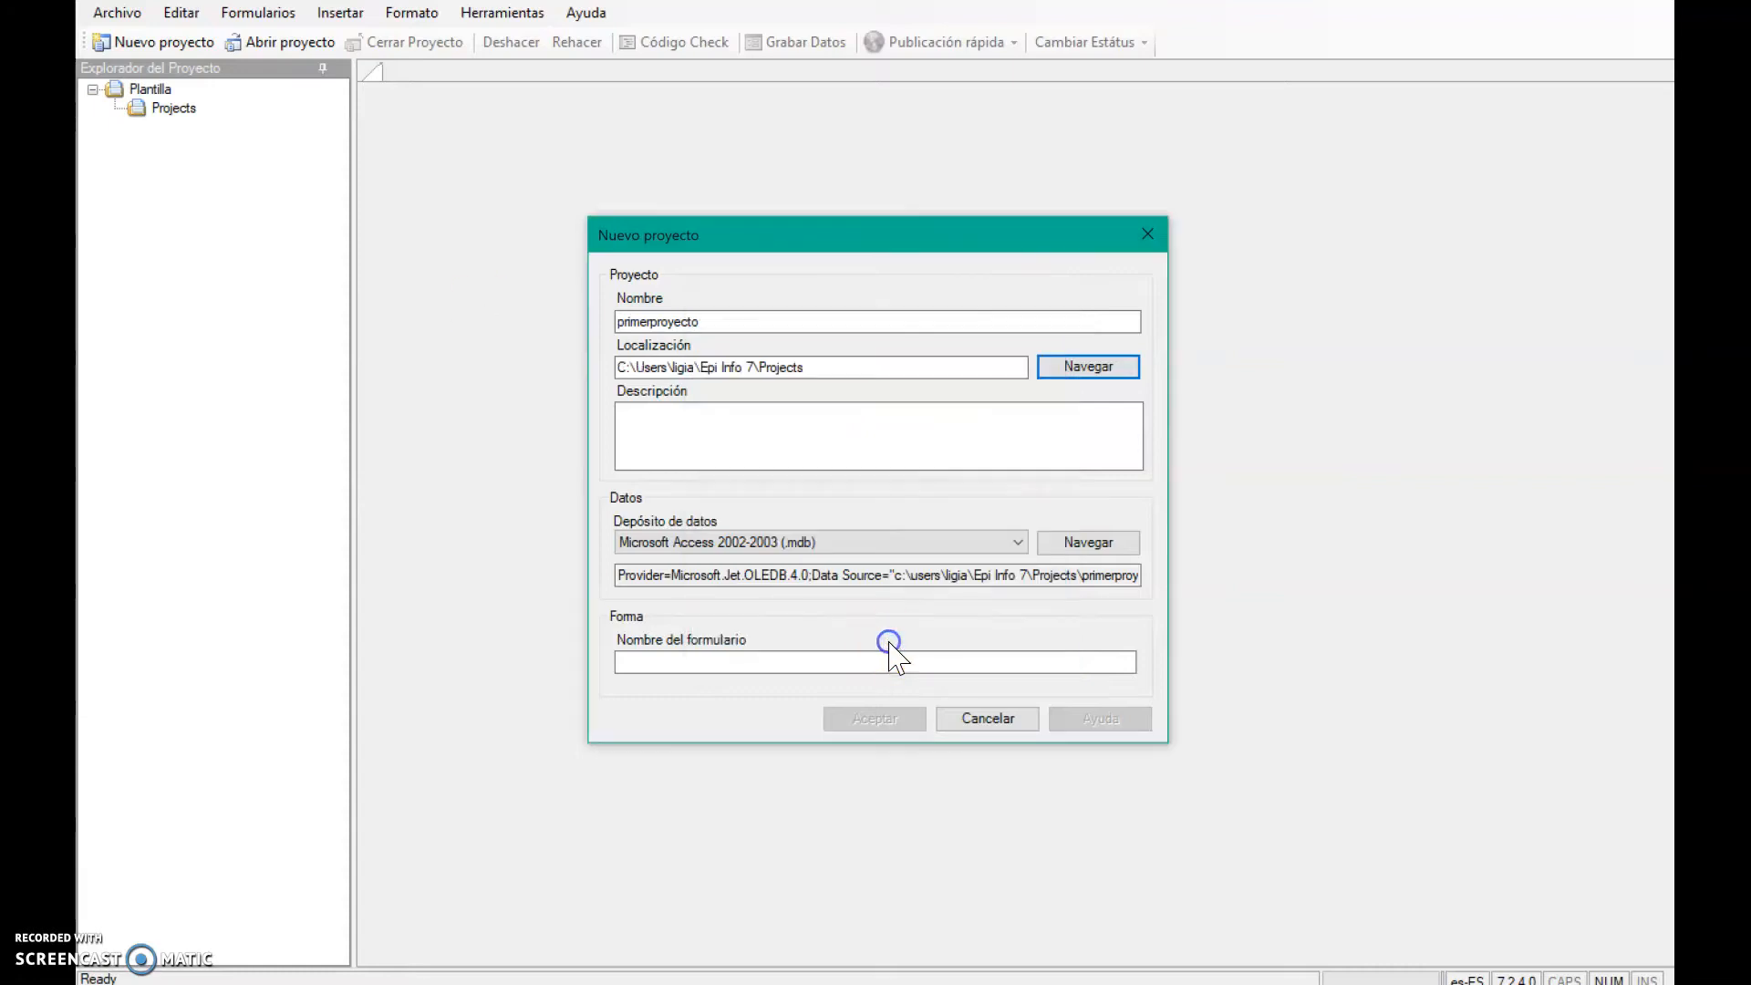
- Keep Microsoft Access 2002-2003 (.mdb) as the data repository, name the form primerformulario, and create the project, replacing the existing one
left_click(725, 547)
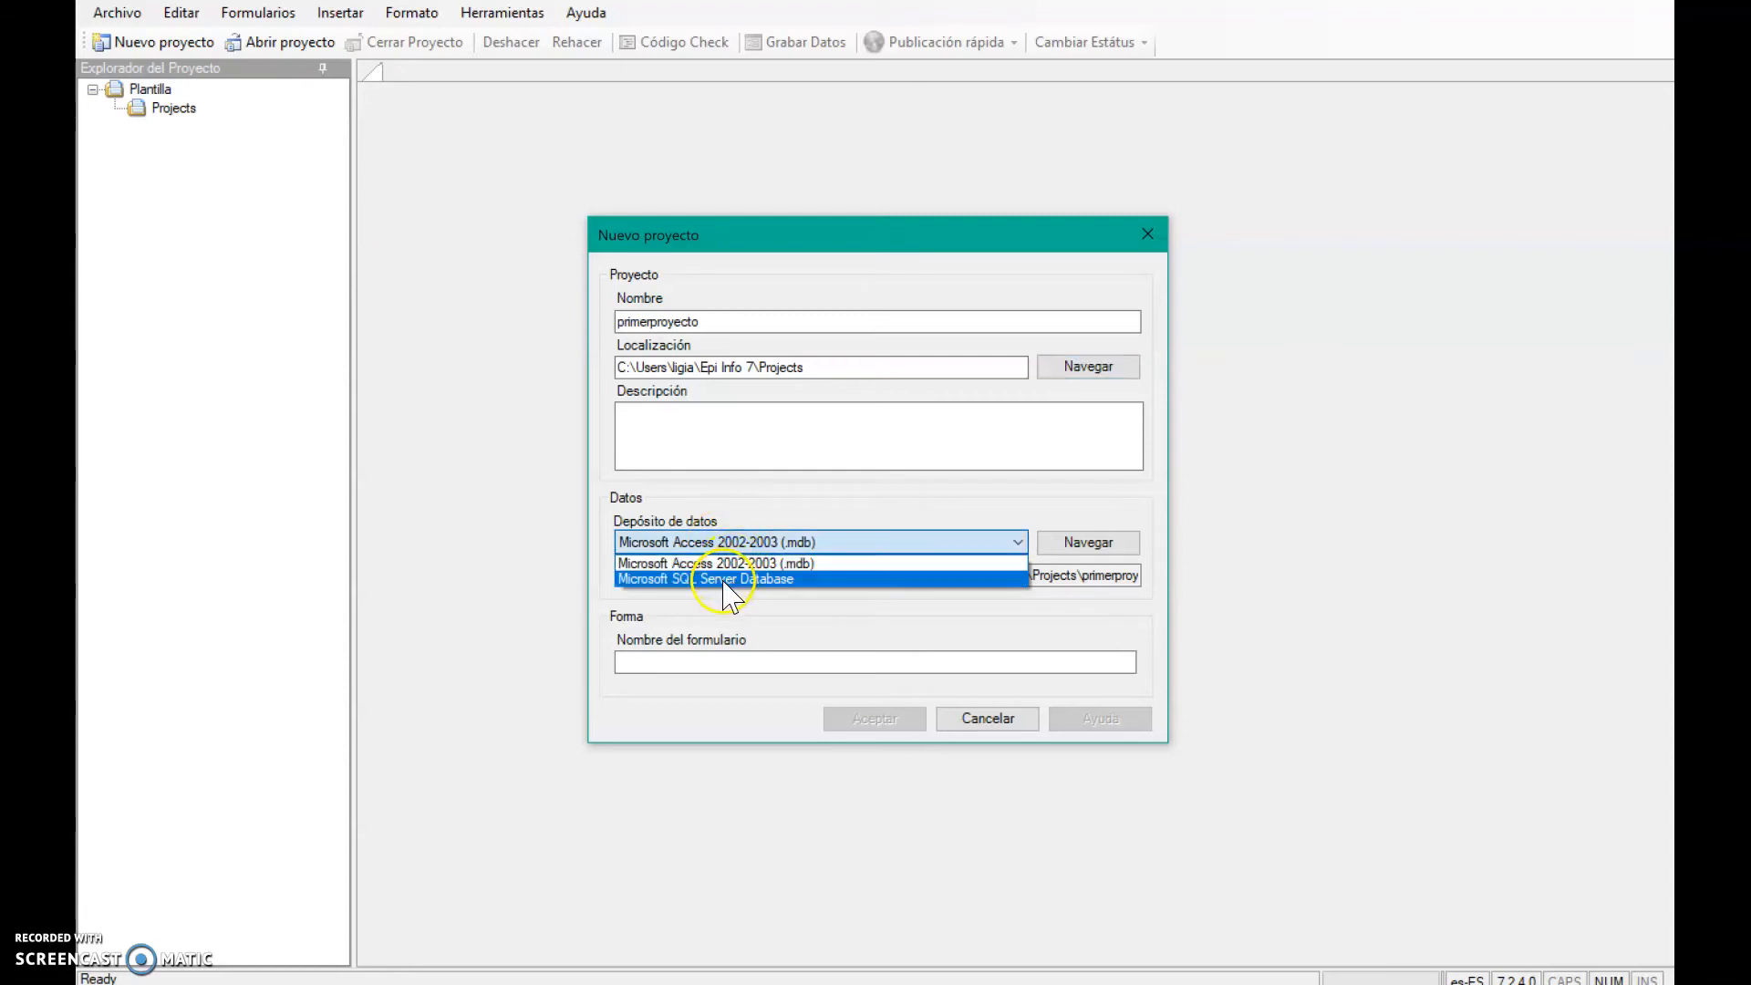
left_click(774, 540)
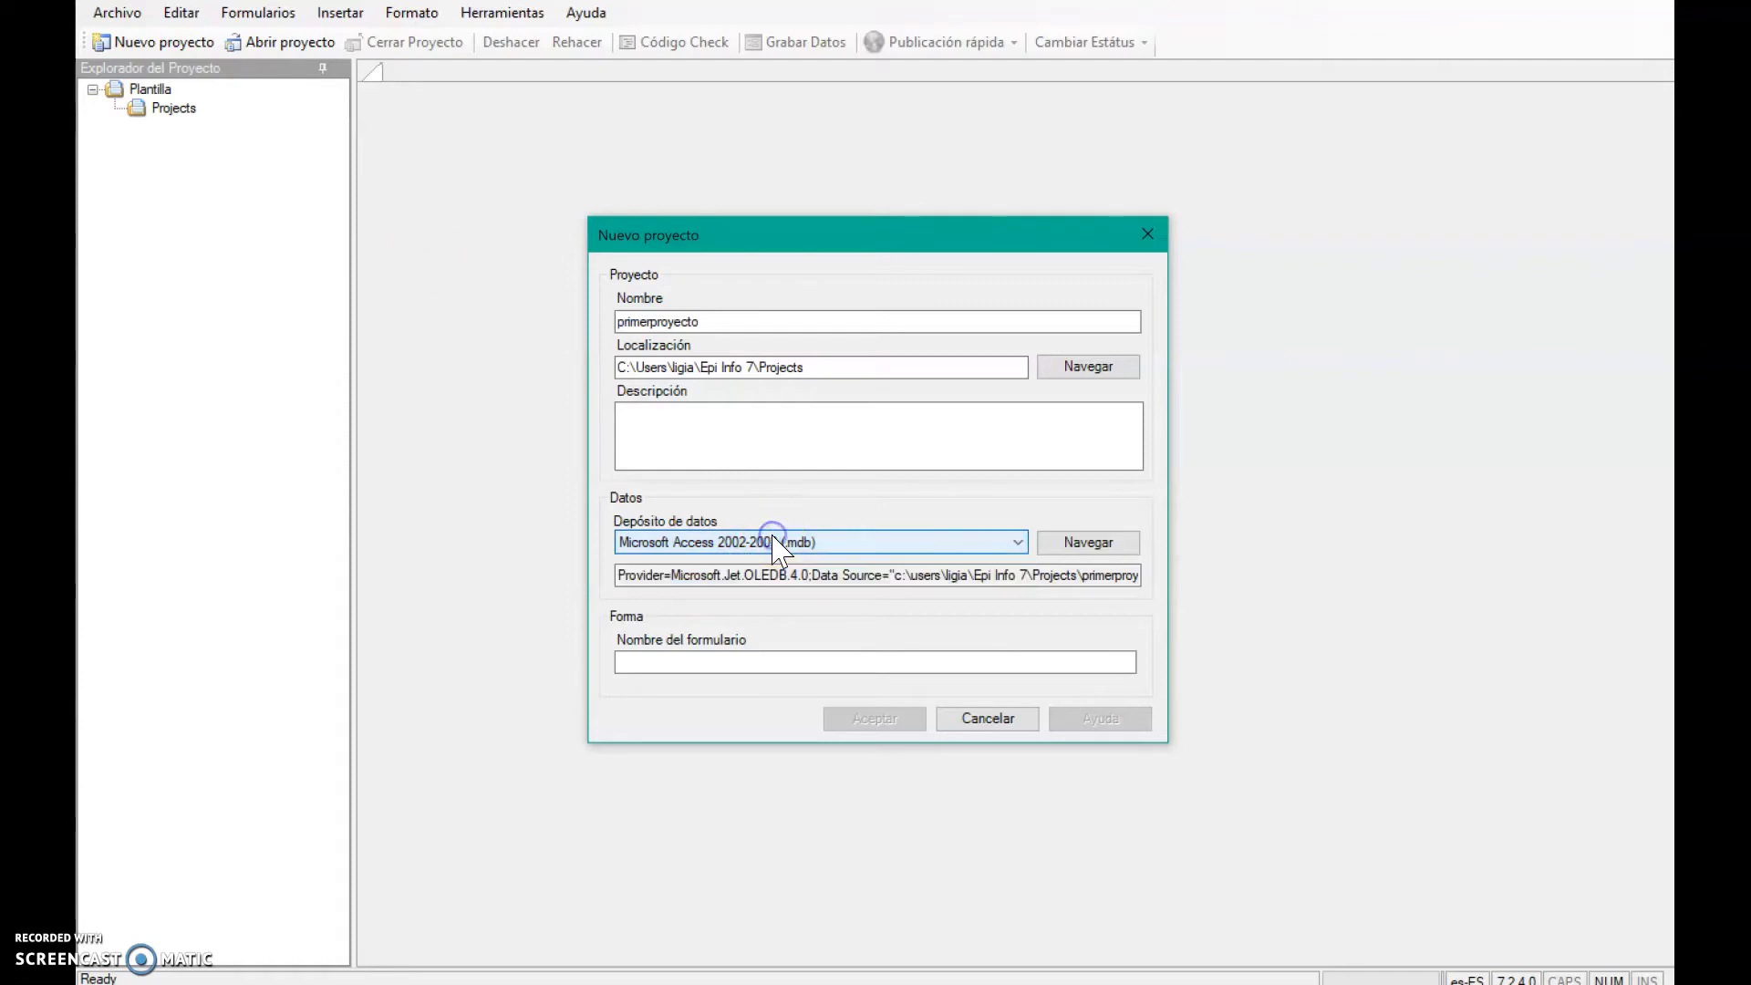
left_click(658, 661)
type("primerformulario")
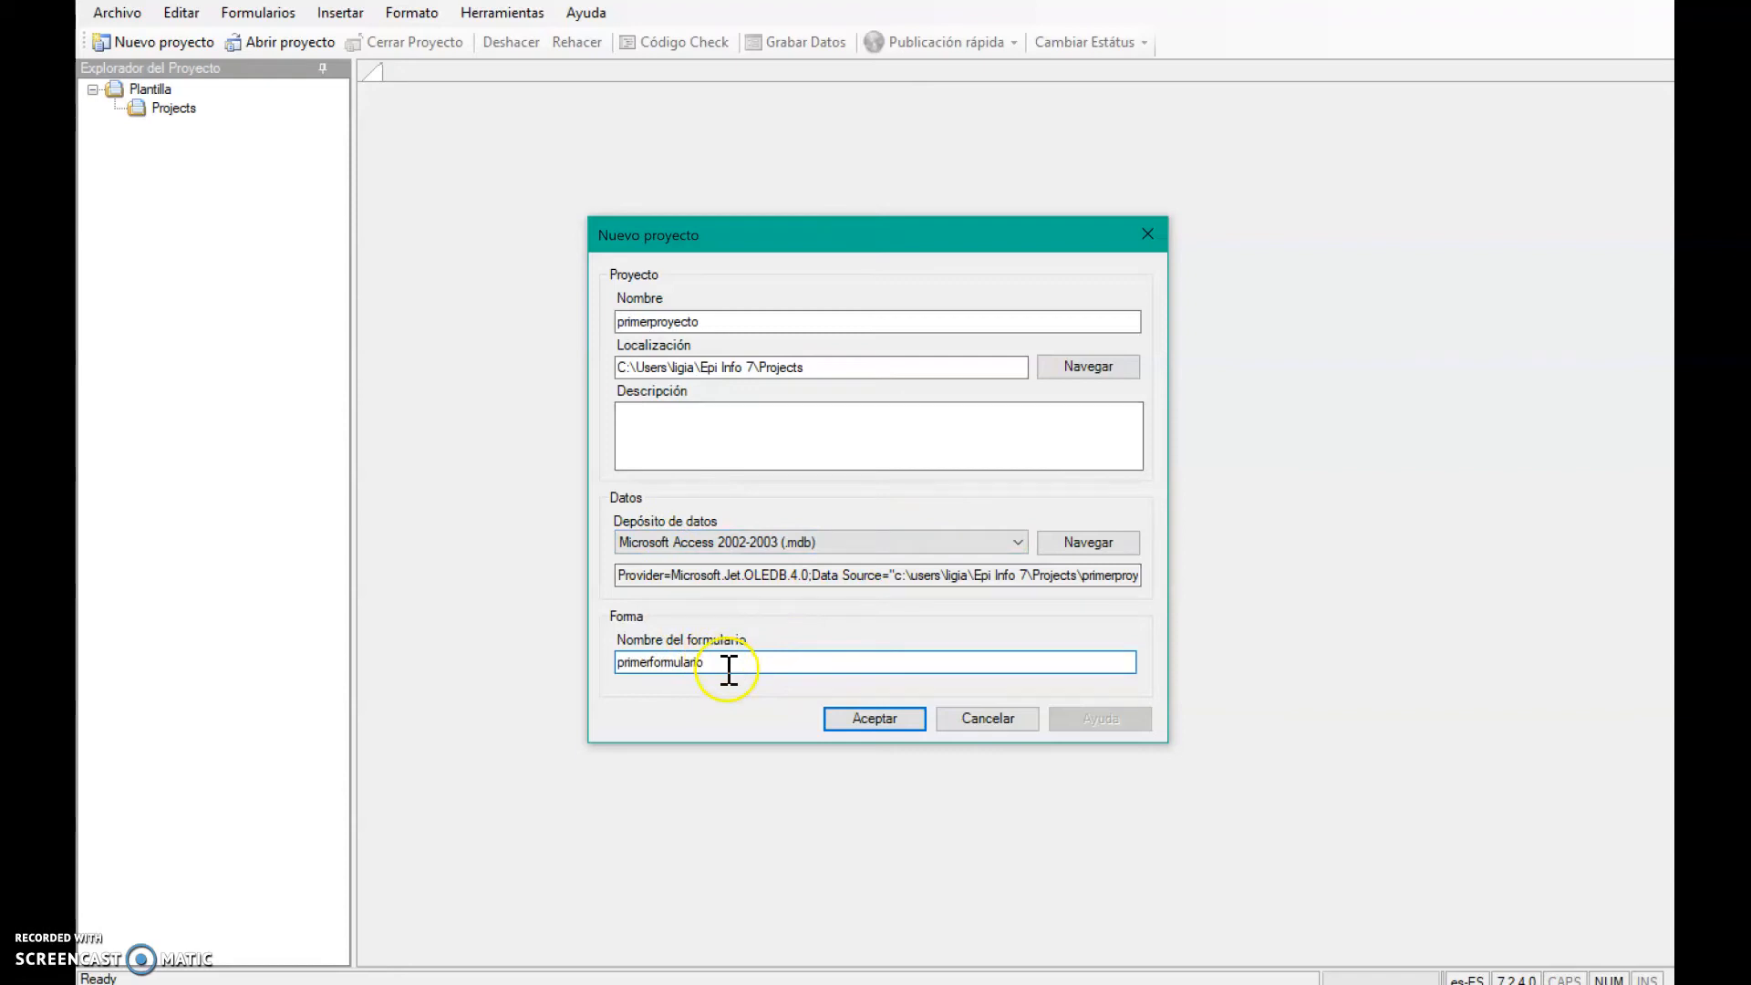
left_click(876, 725)
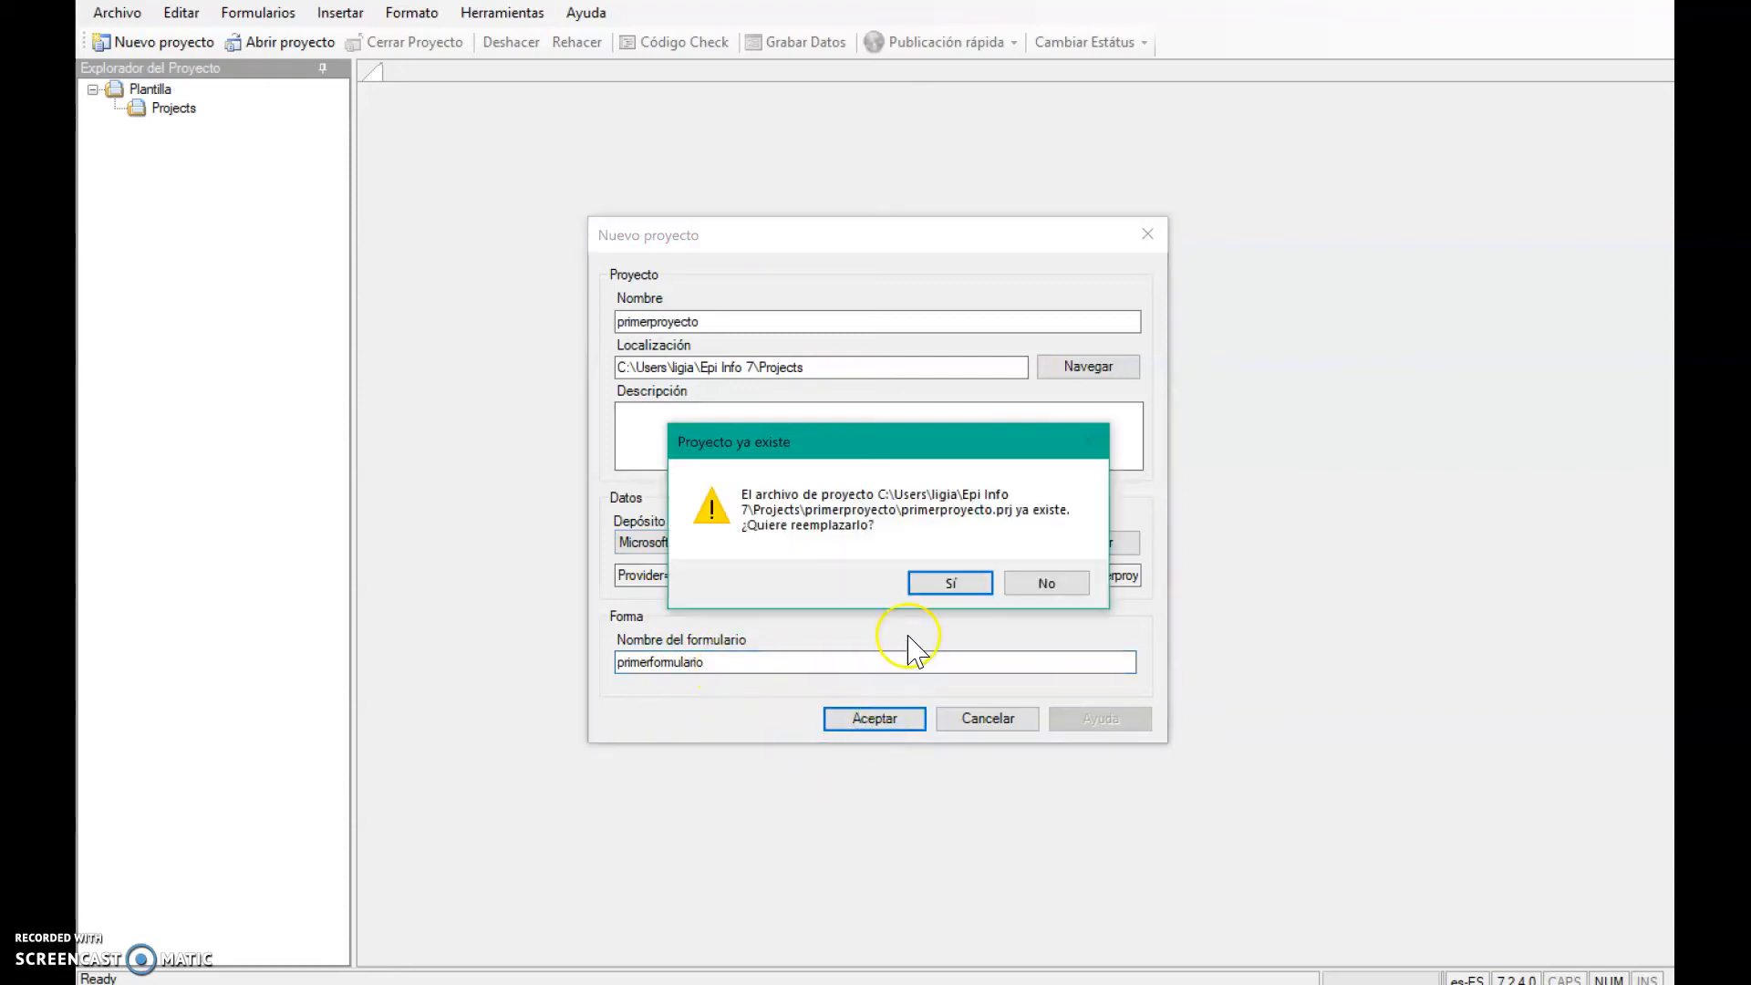
left_click(941, 591)
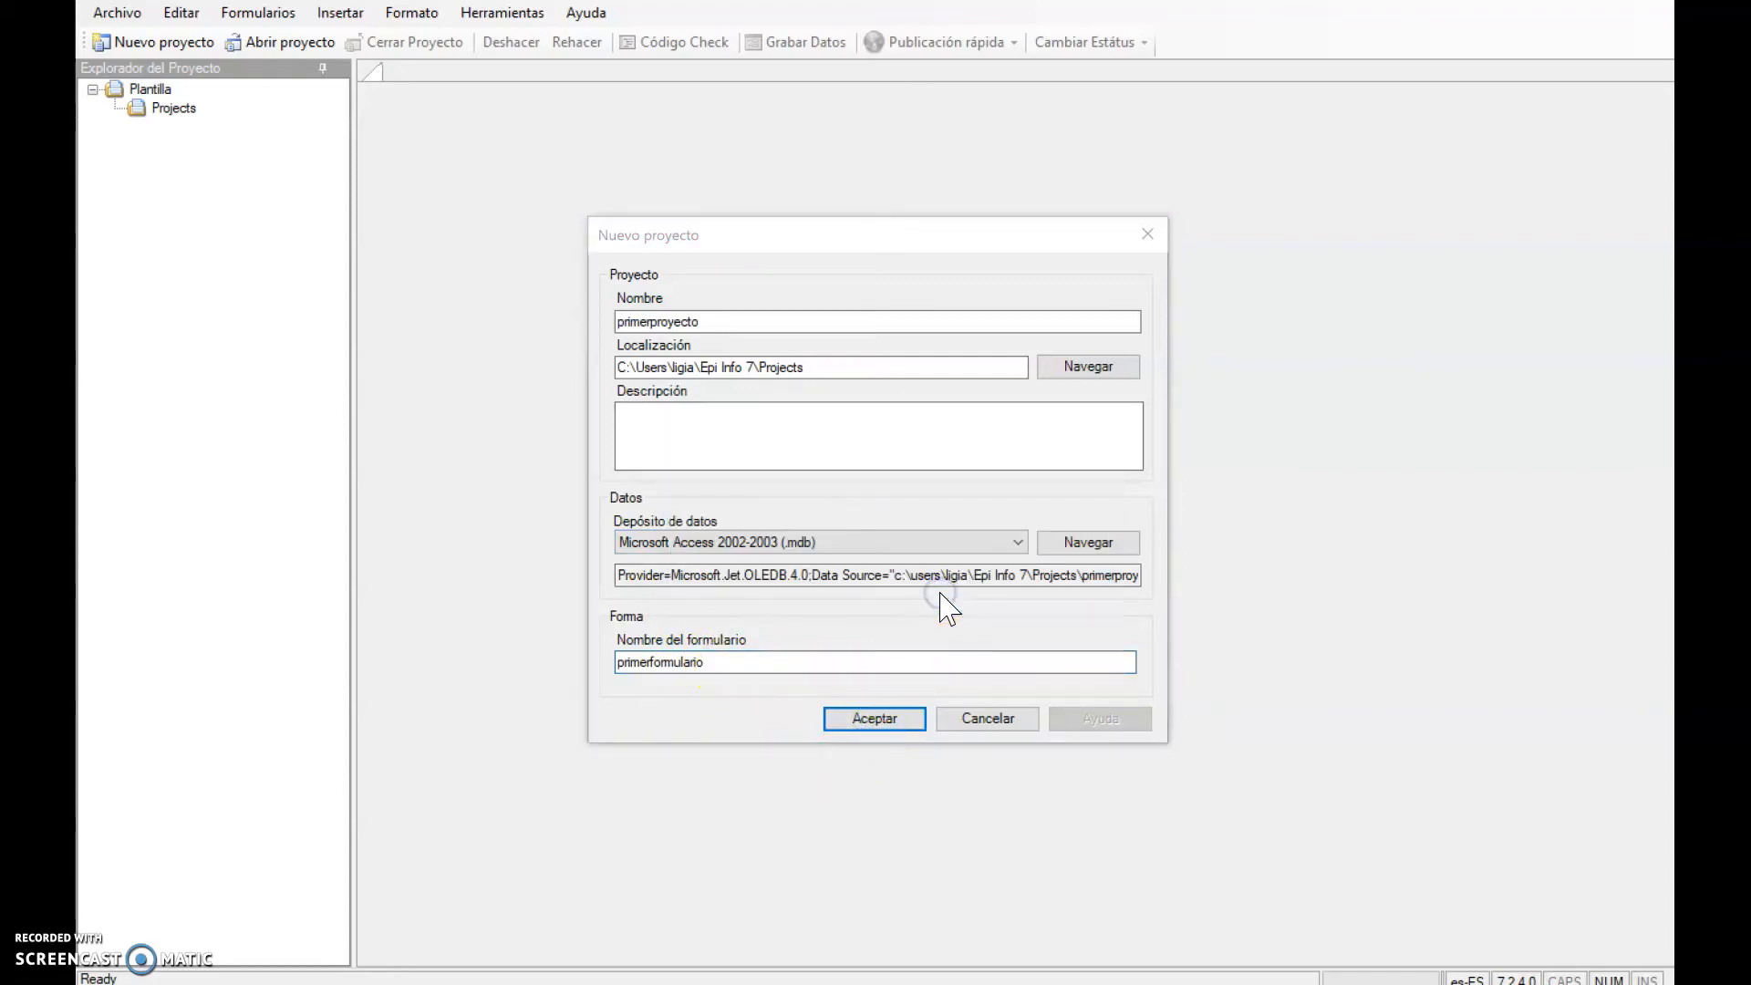
left_click(892, 720)
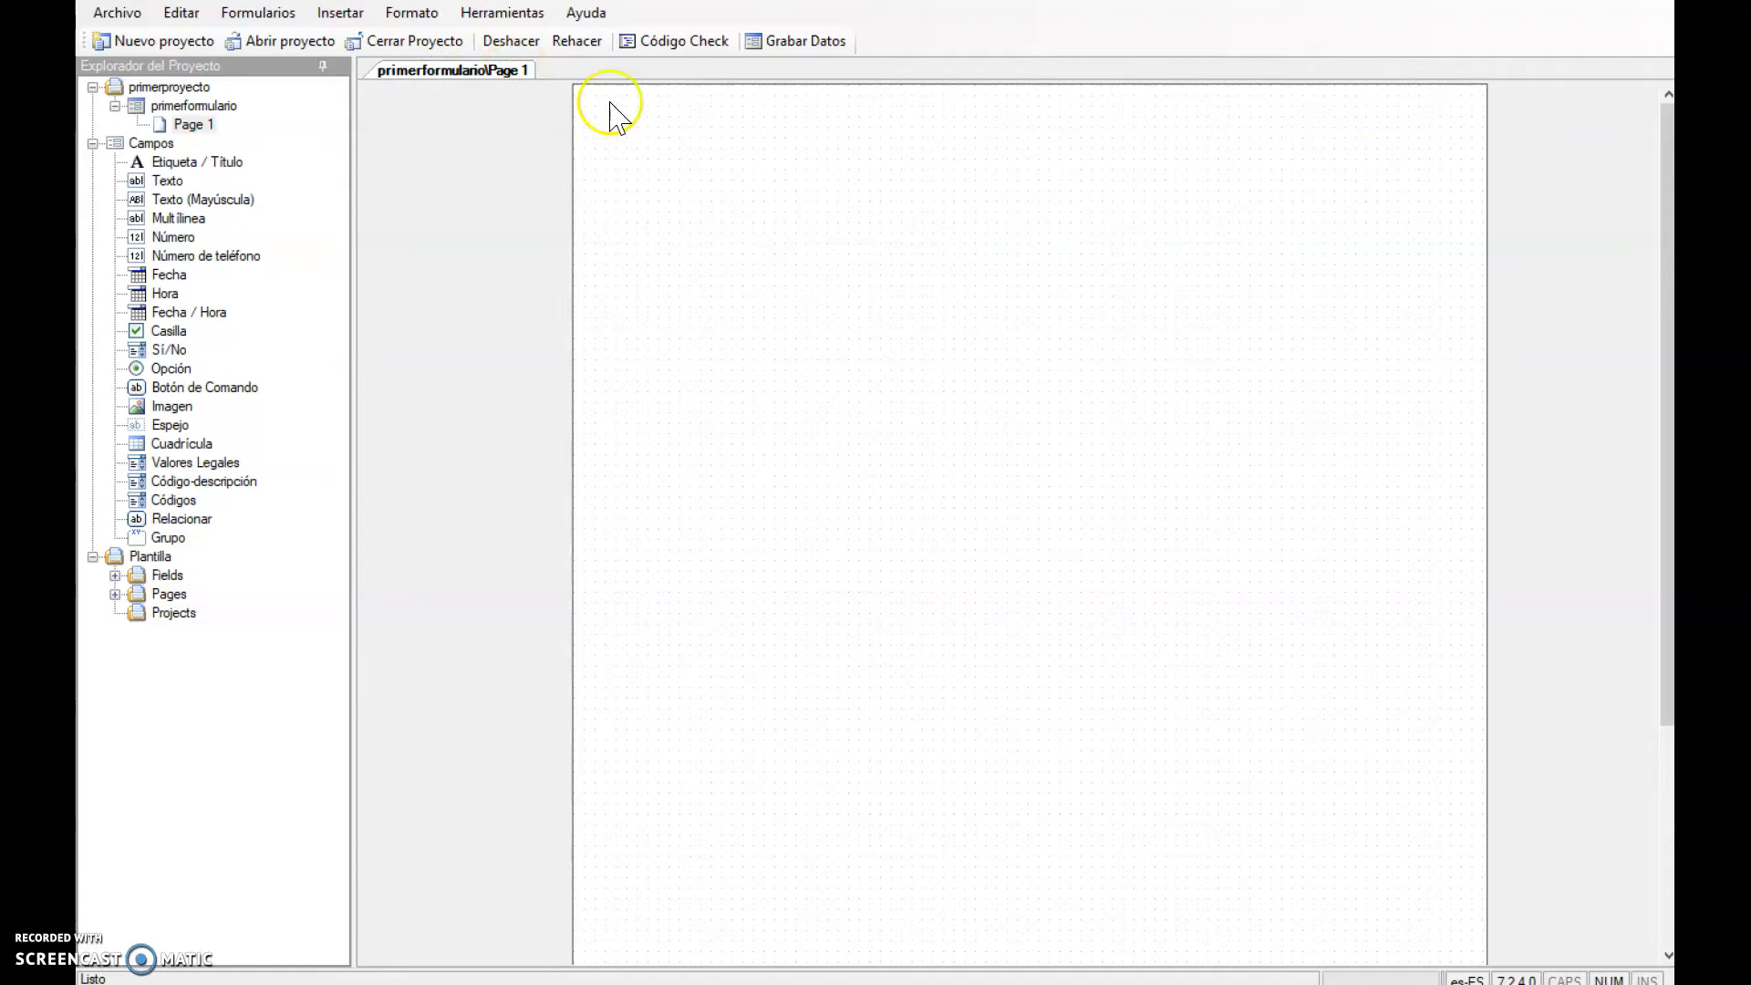
- Rename the form's initial page, Page 1, with the person's first name
right_click(193, 128)
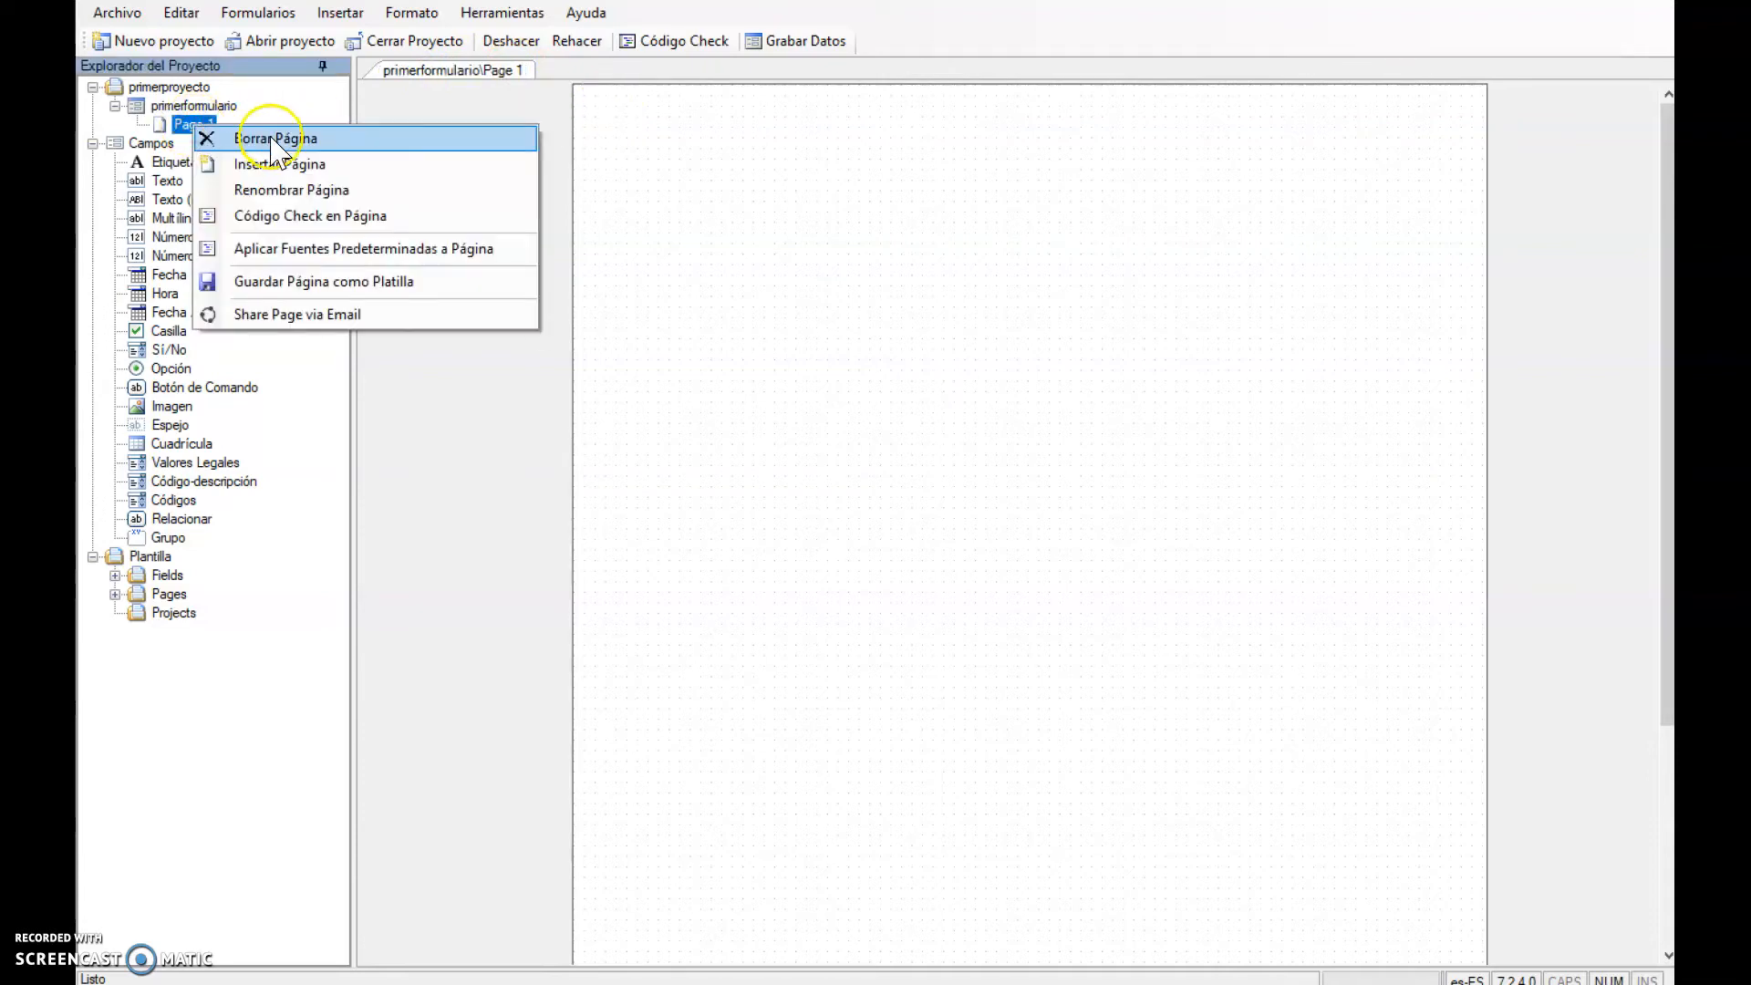
right_click(180, 127)
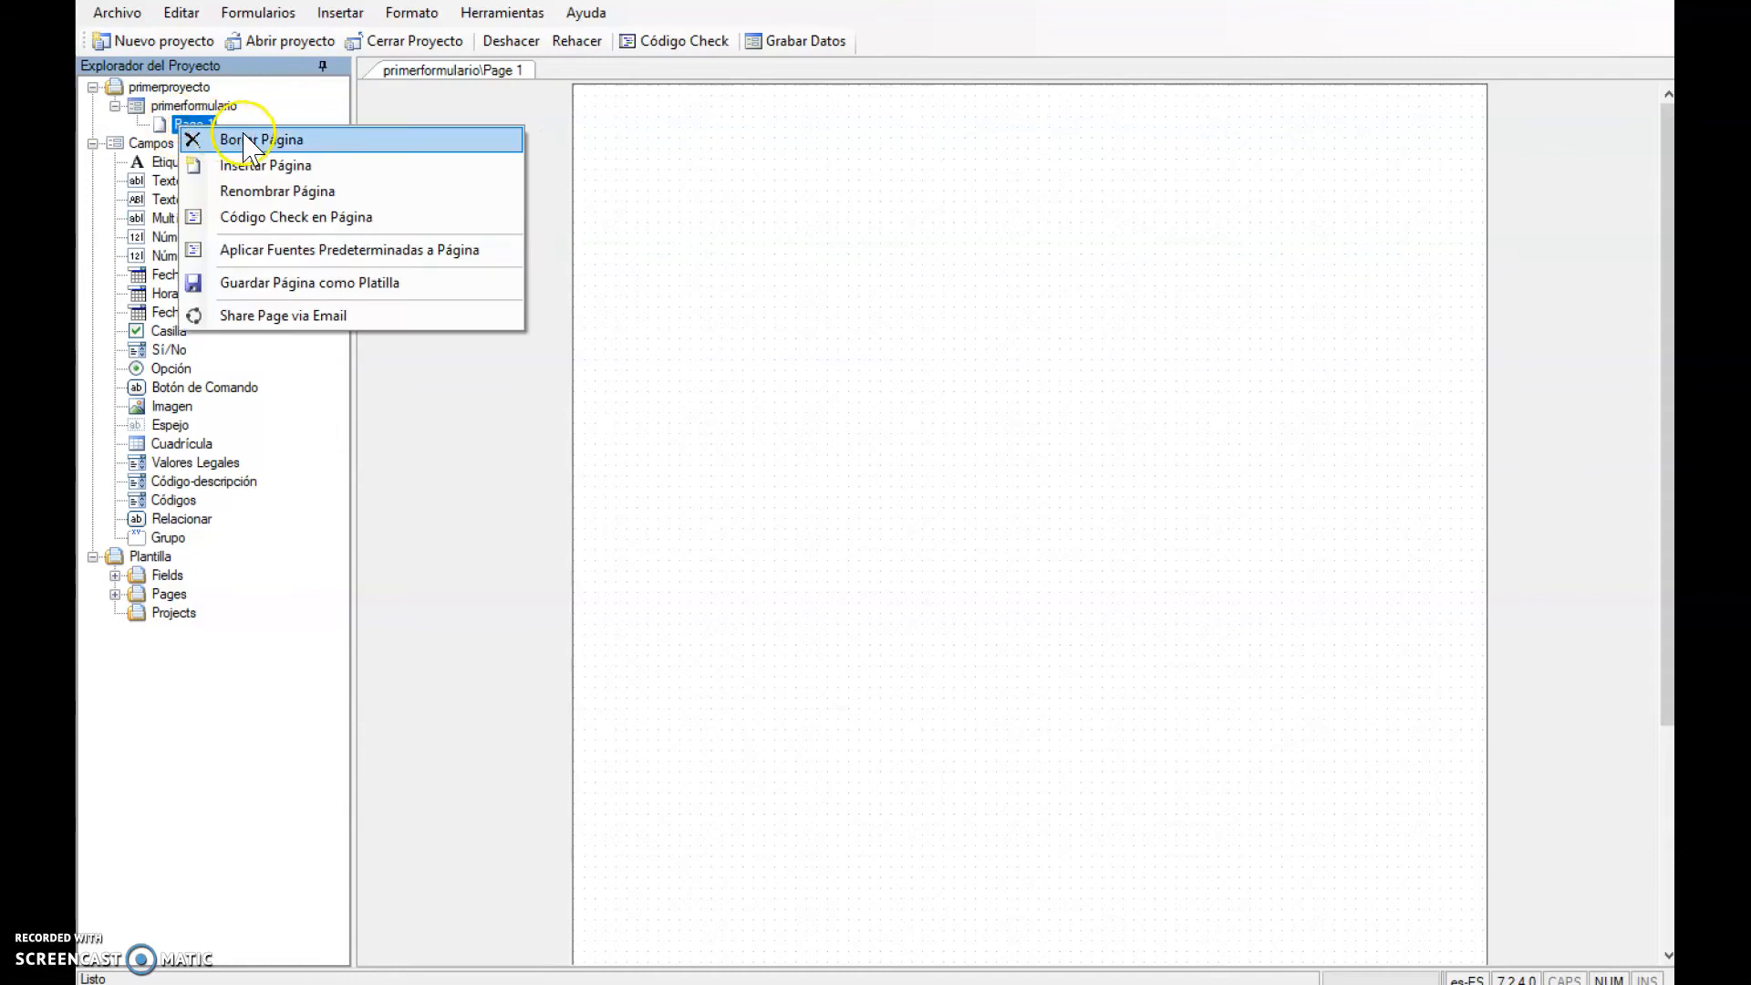
left_click(256, 191)
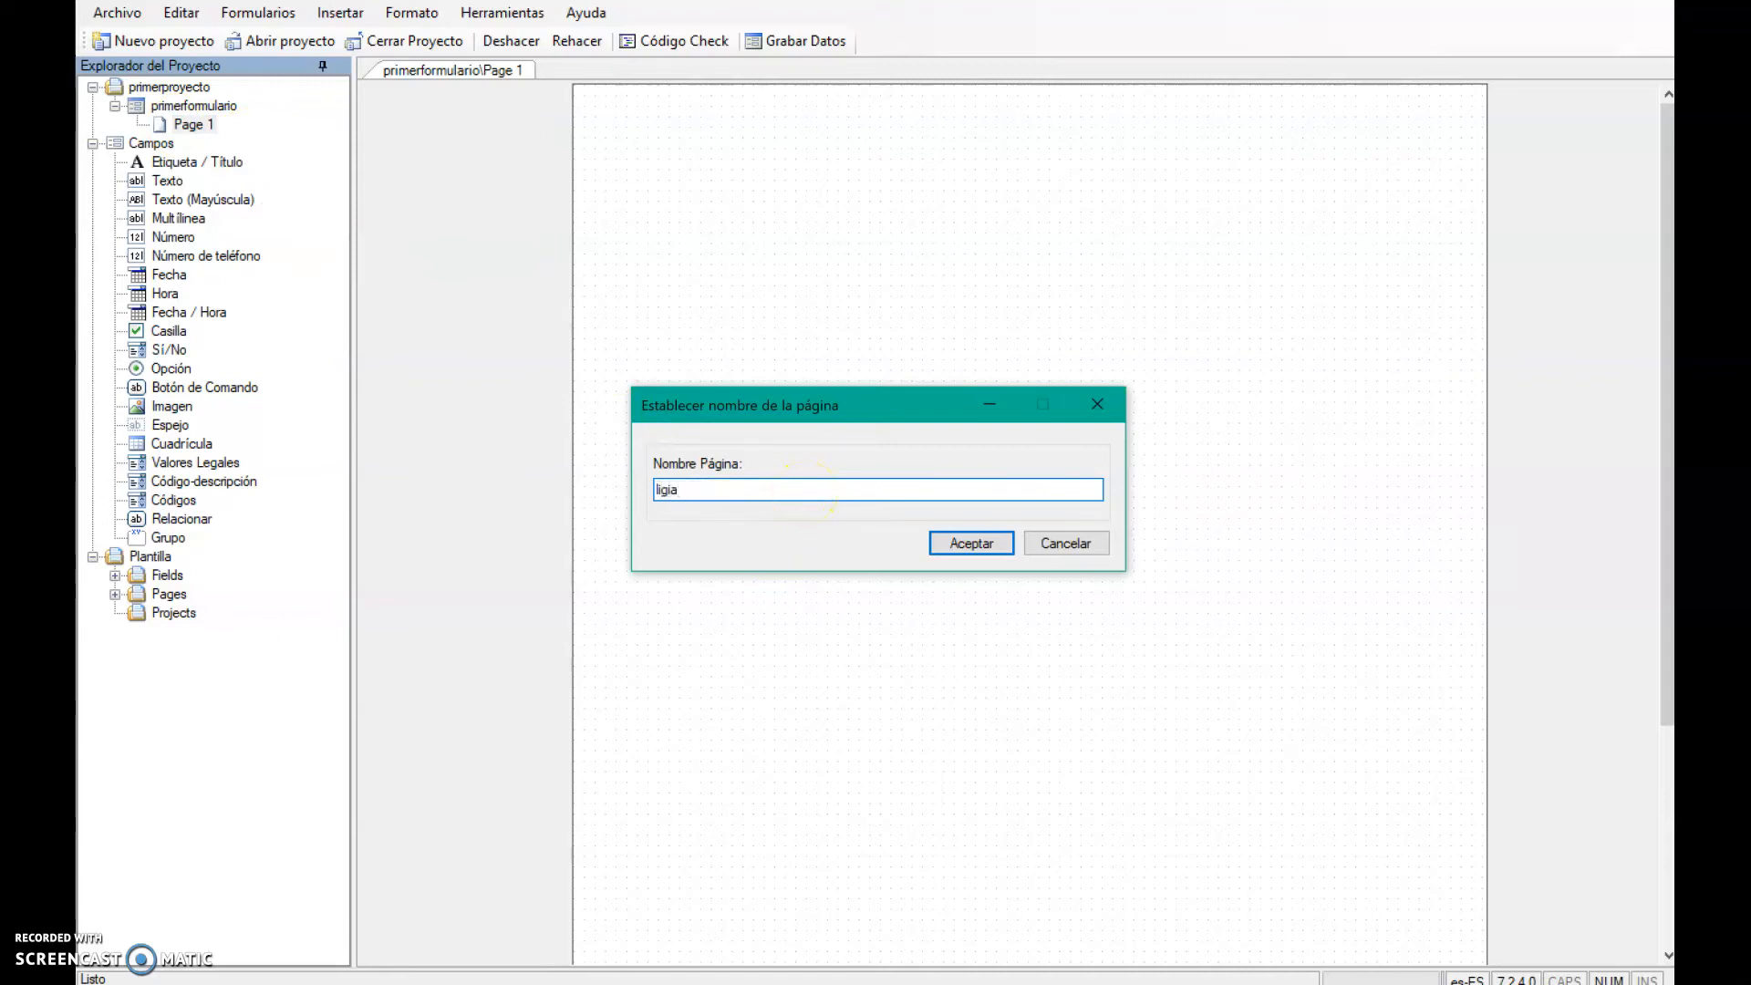
left_click(949, 546)
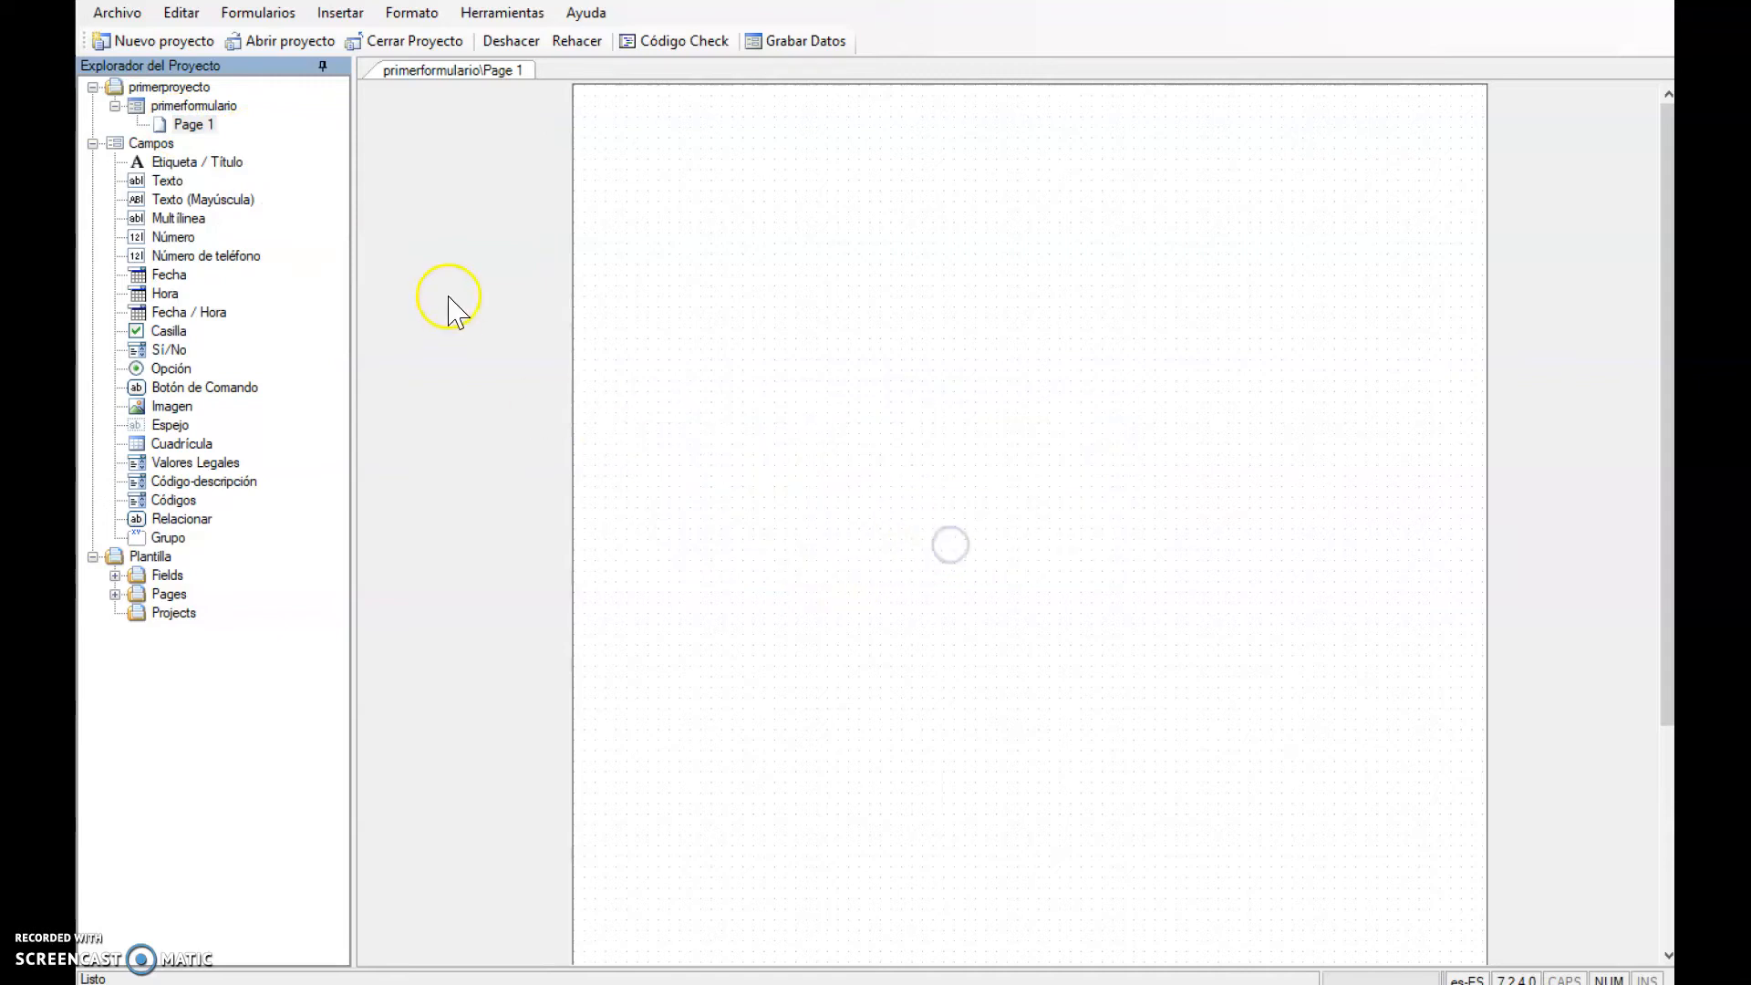
- Insert another page named with the person's surname and place it below the original page in the form
right_click(187, 125)
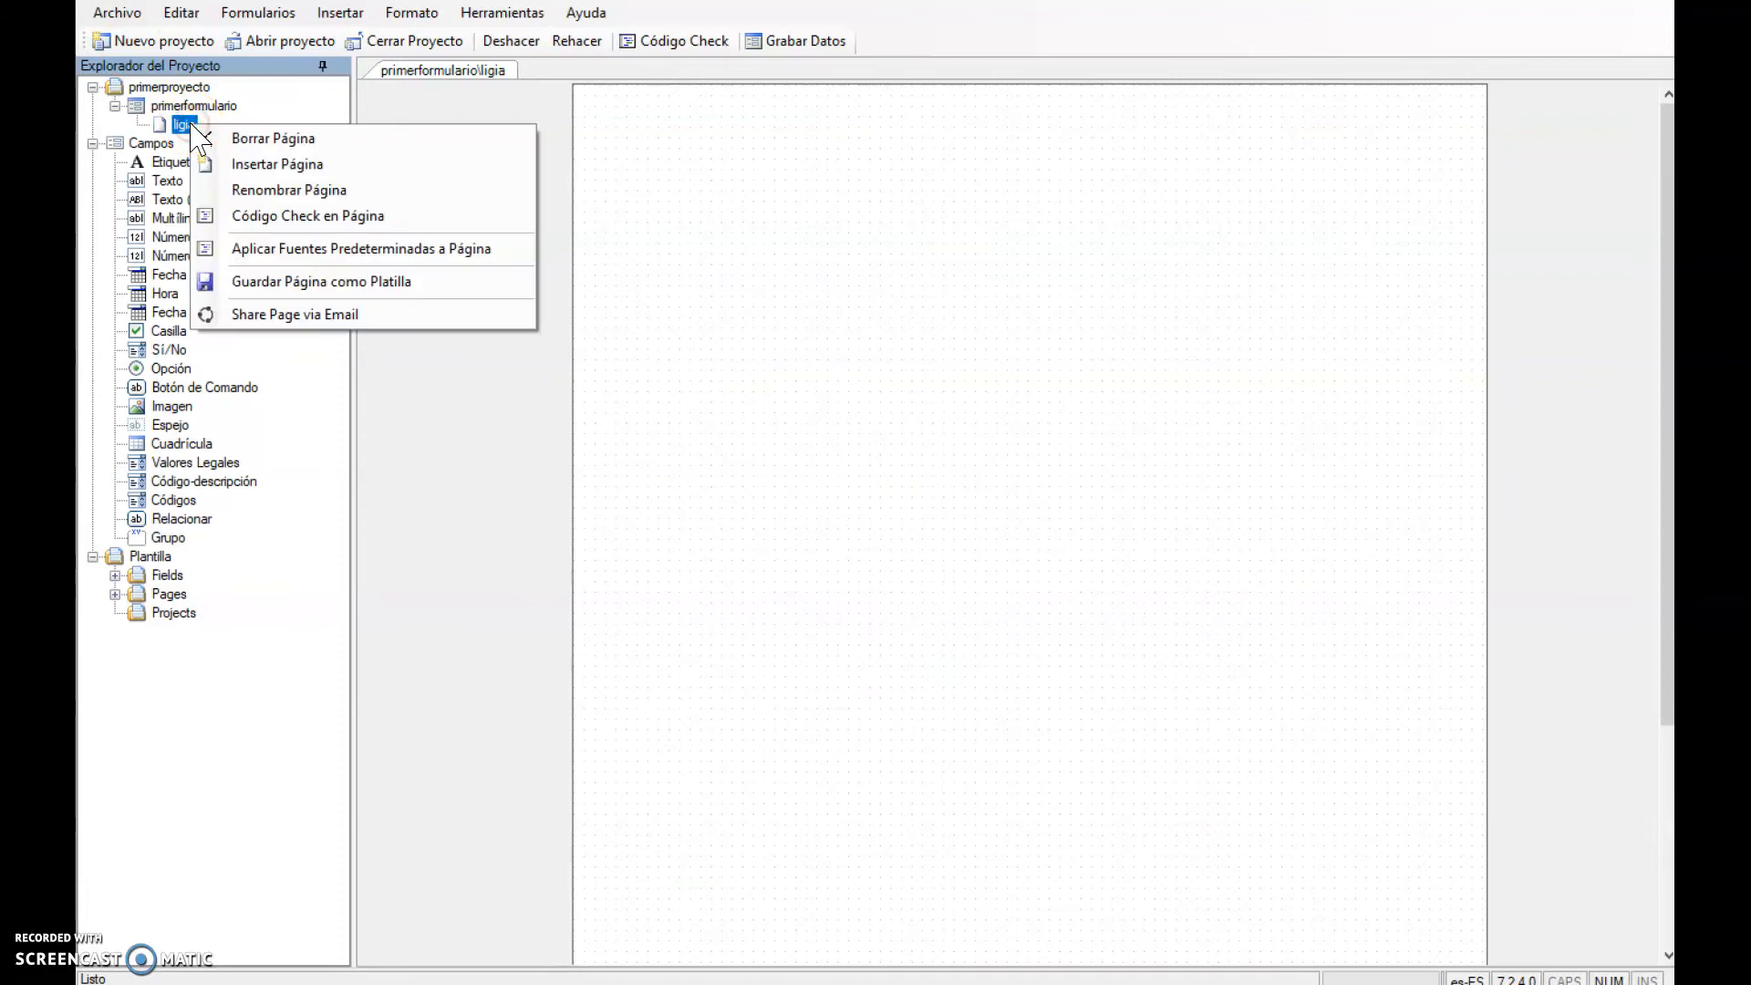
left_click(269, 167)
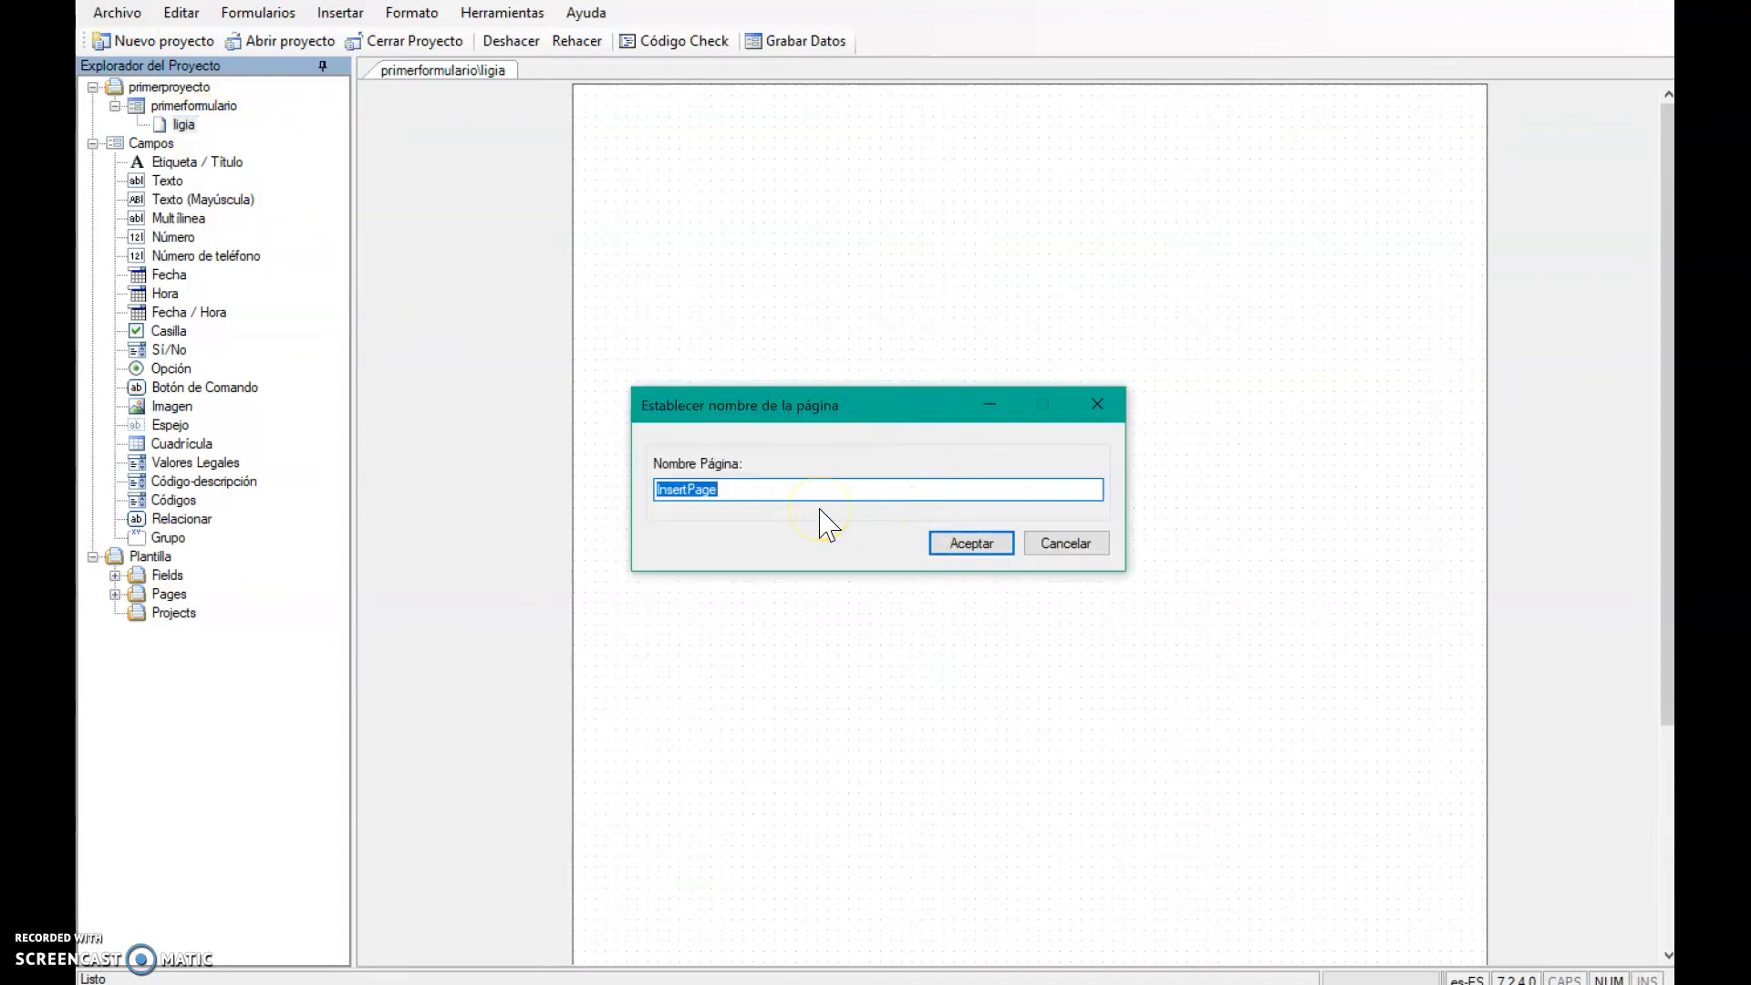
type("hernandez")
left_click(994, 545)
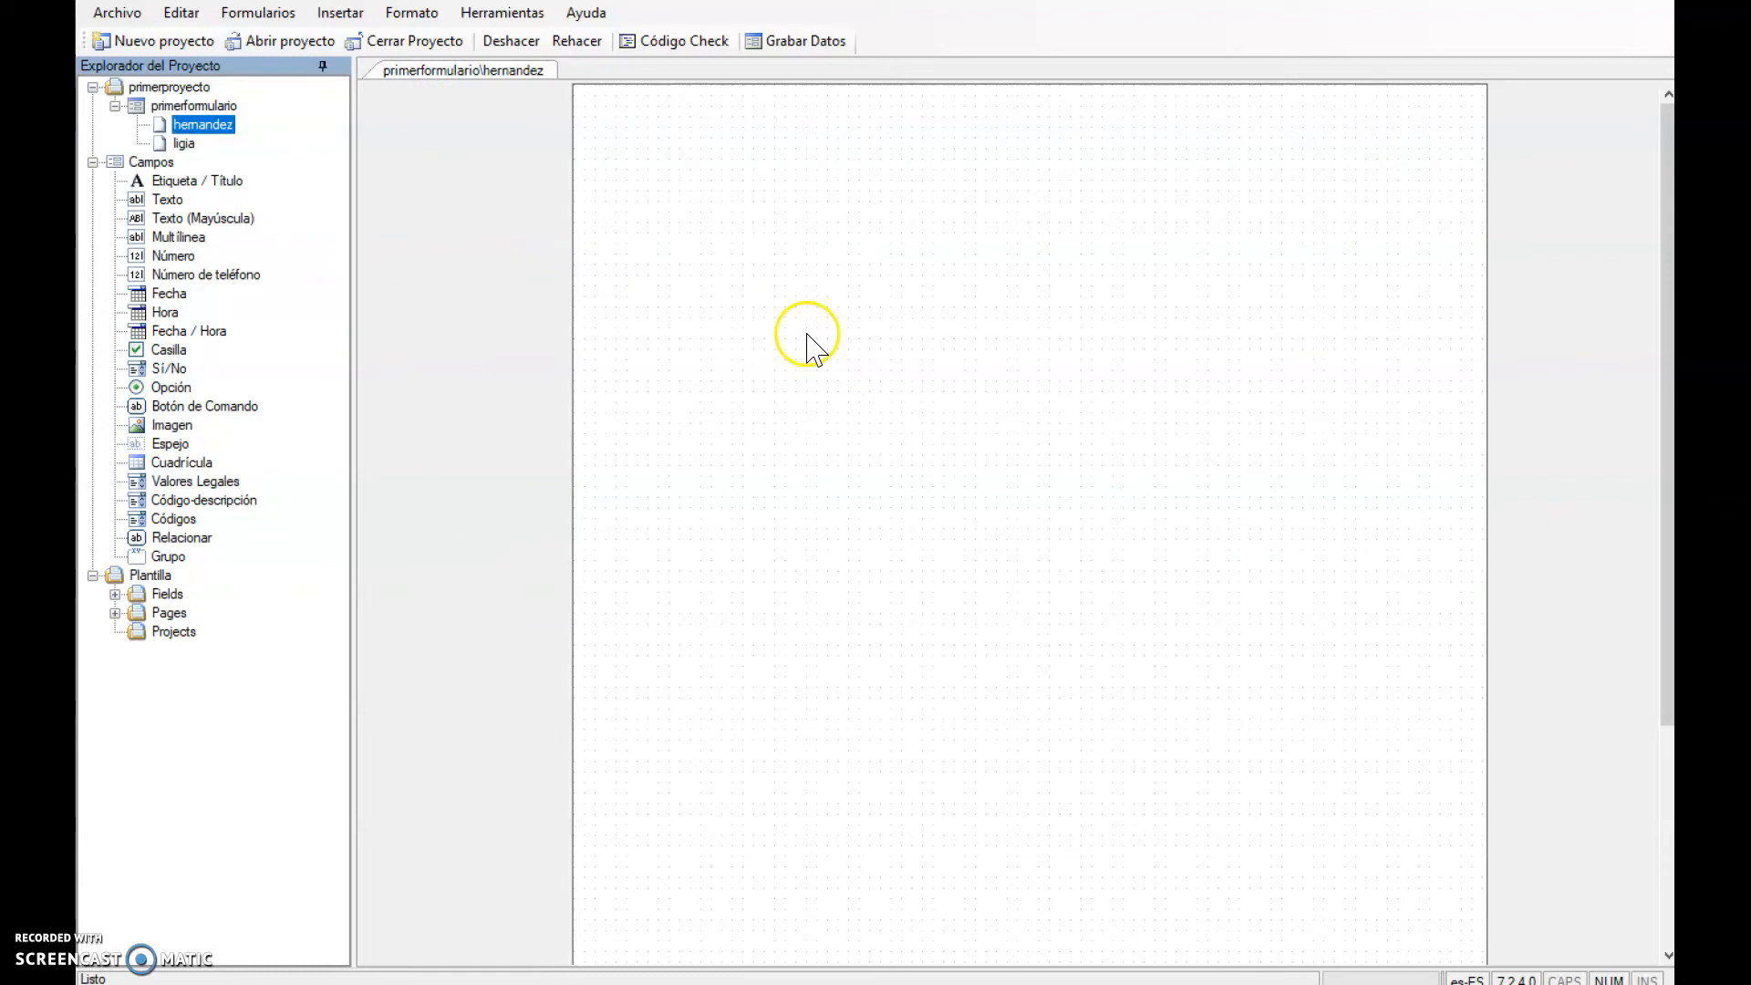
left_click_drag(179, 141, 145, 123)
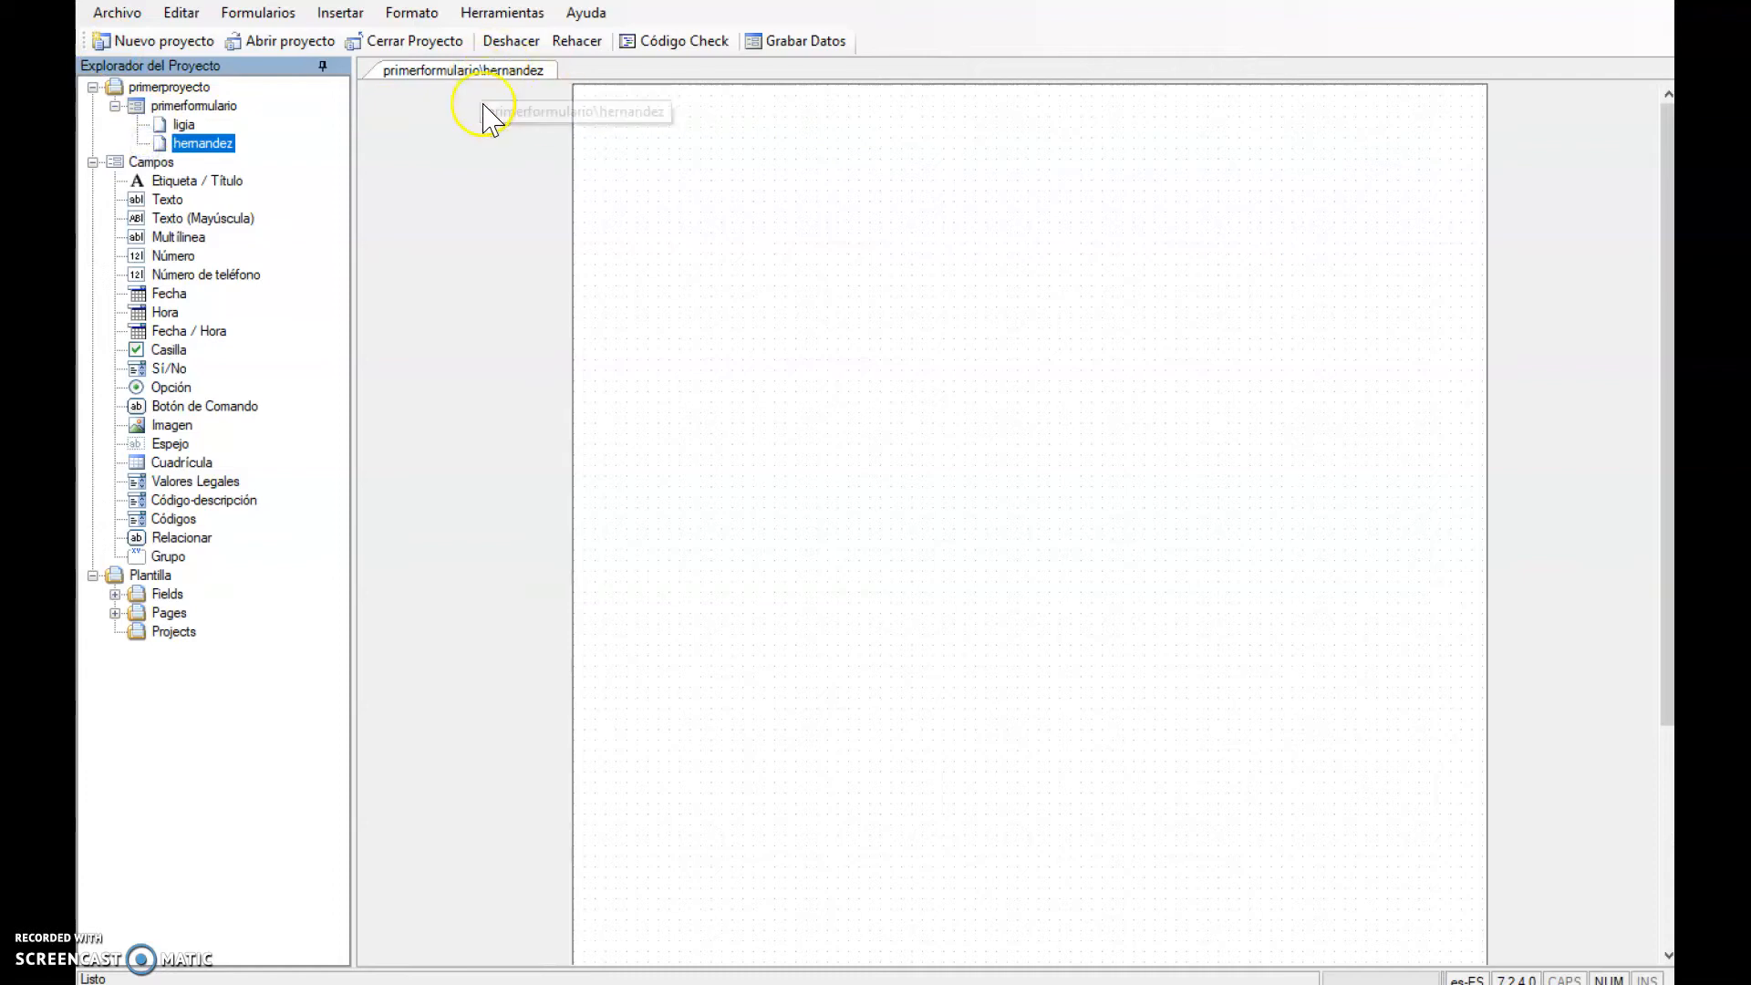
- On the form's first page, place a title label reading "Primer formulario" with the field name Primerforma
left_click(186, 125)
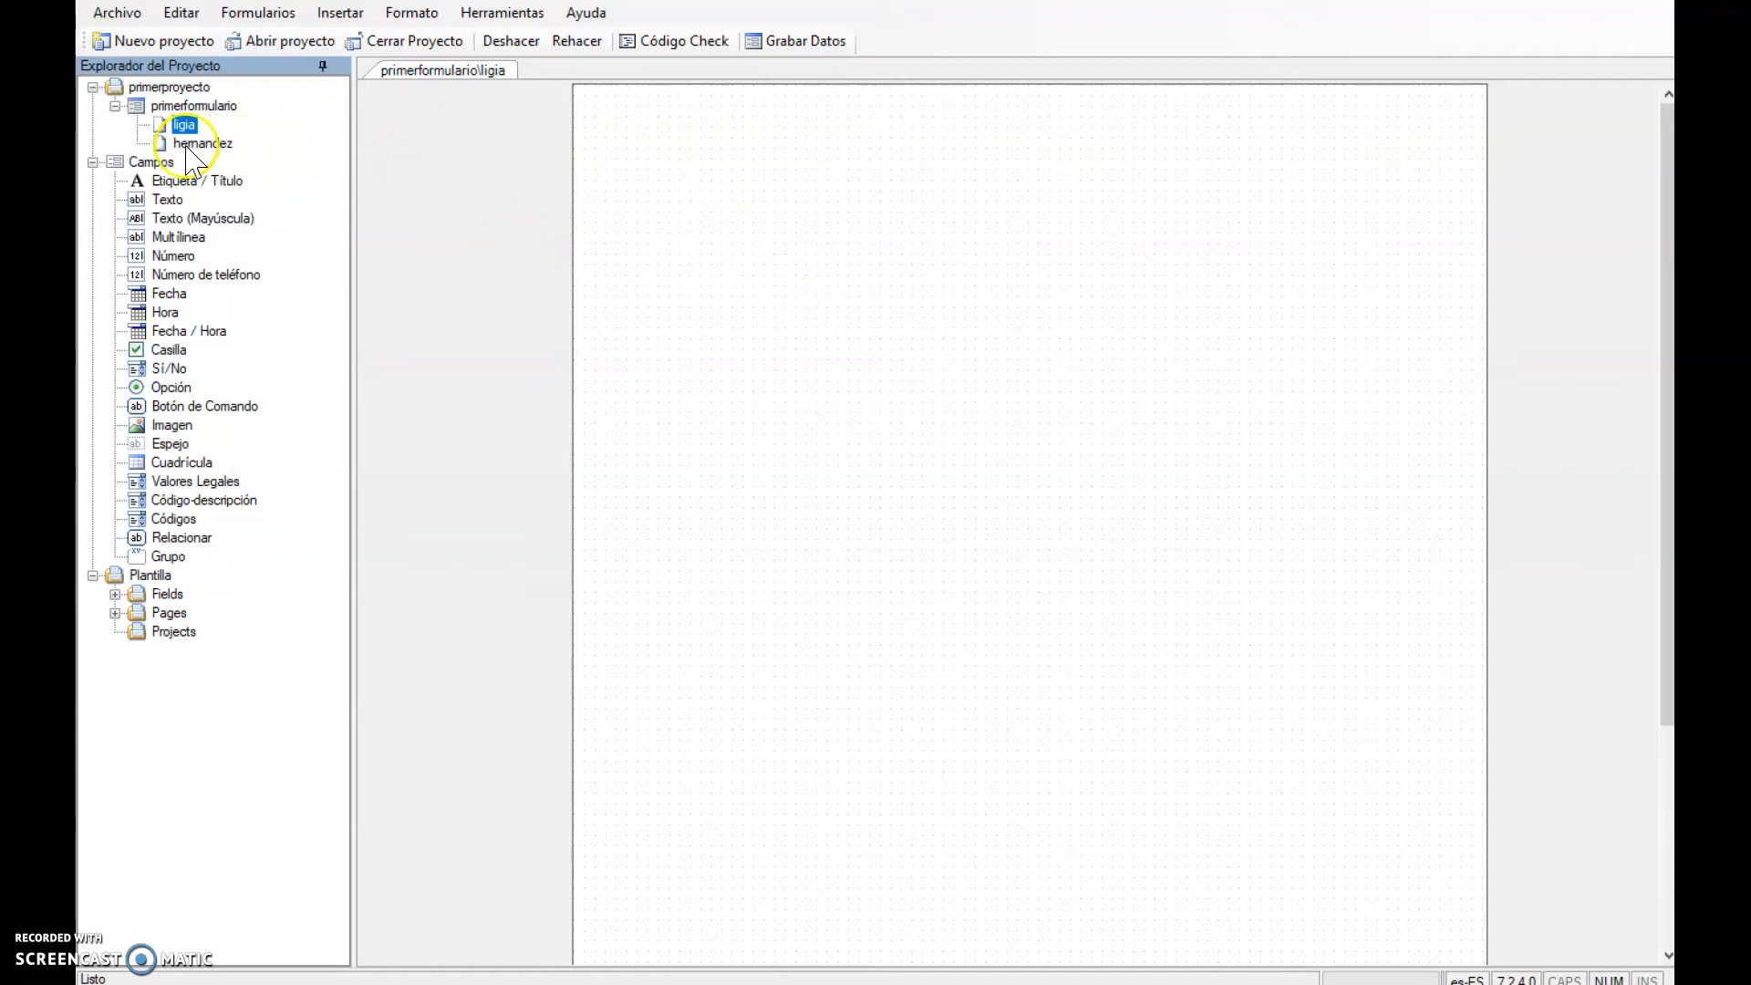
left_click(165, 184)
left_click_drag(174, 182, 994, 178)
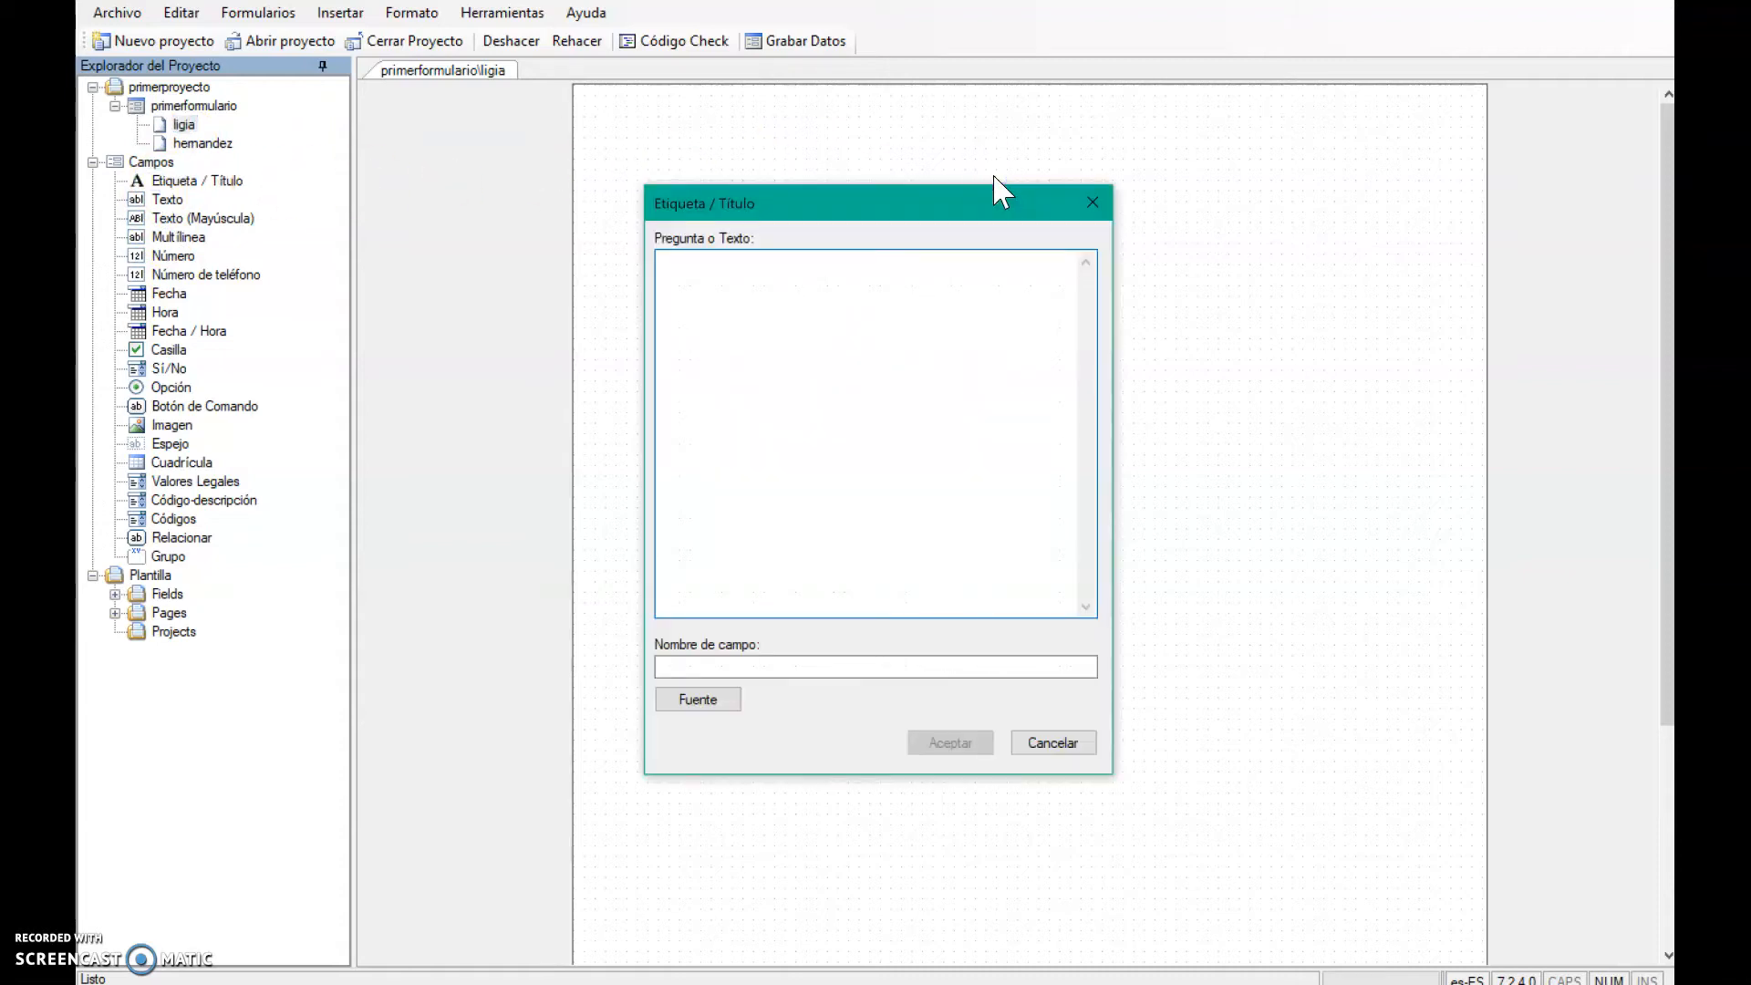
left_click(809, 492)
left_click(738, 299)
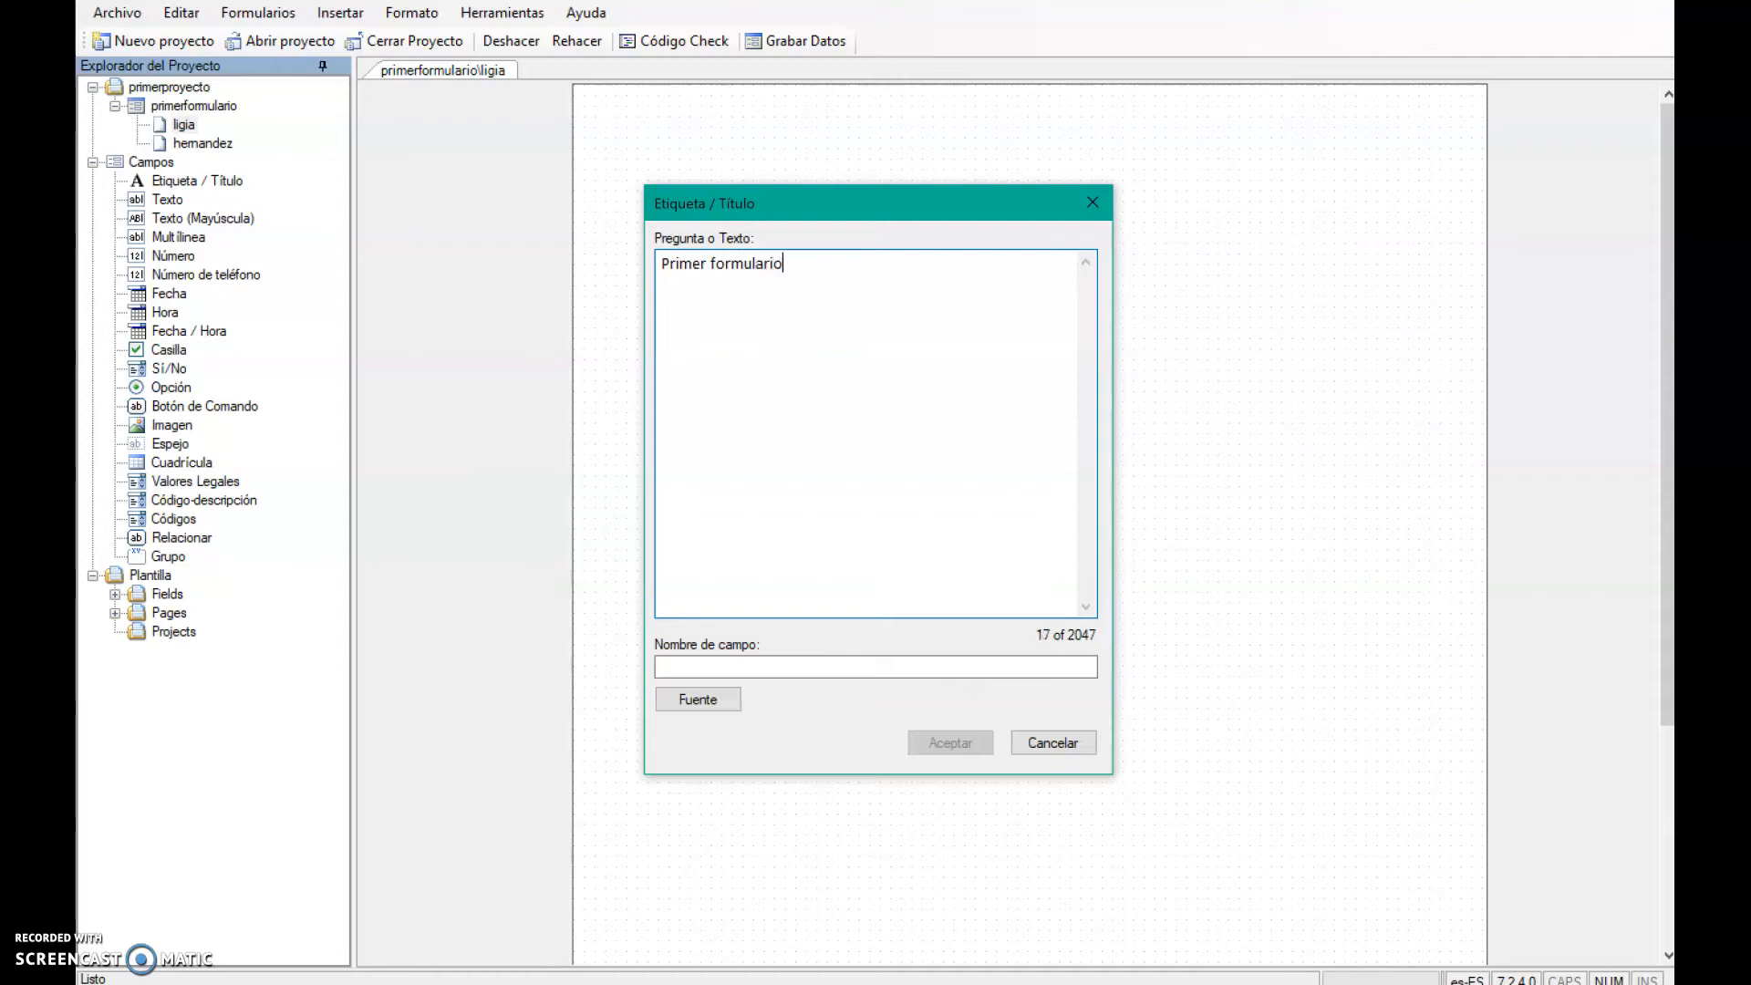
key("Return")
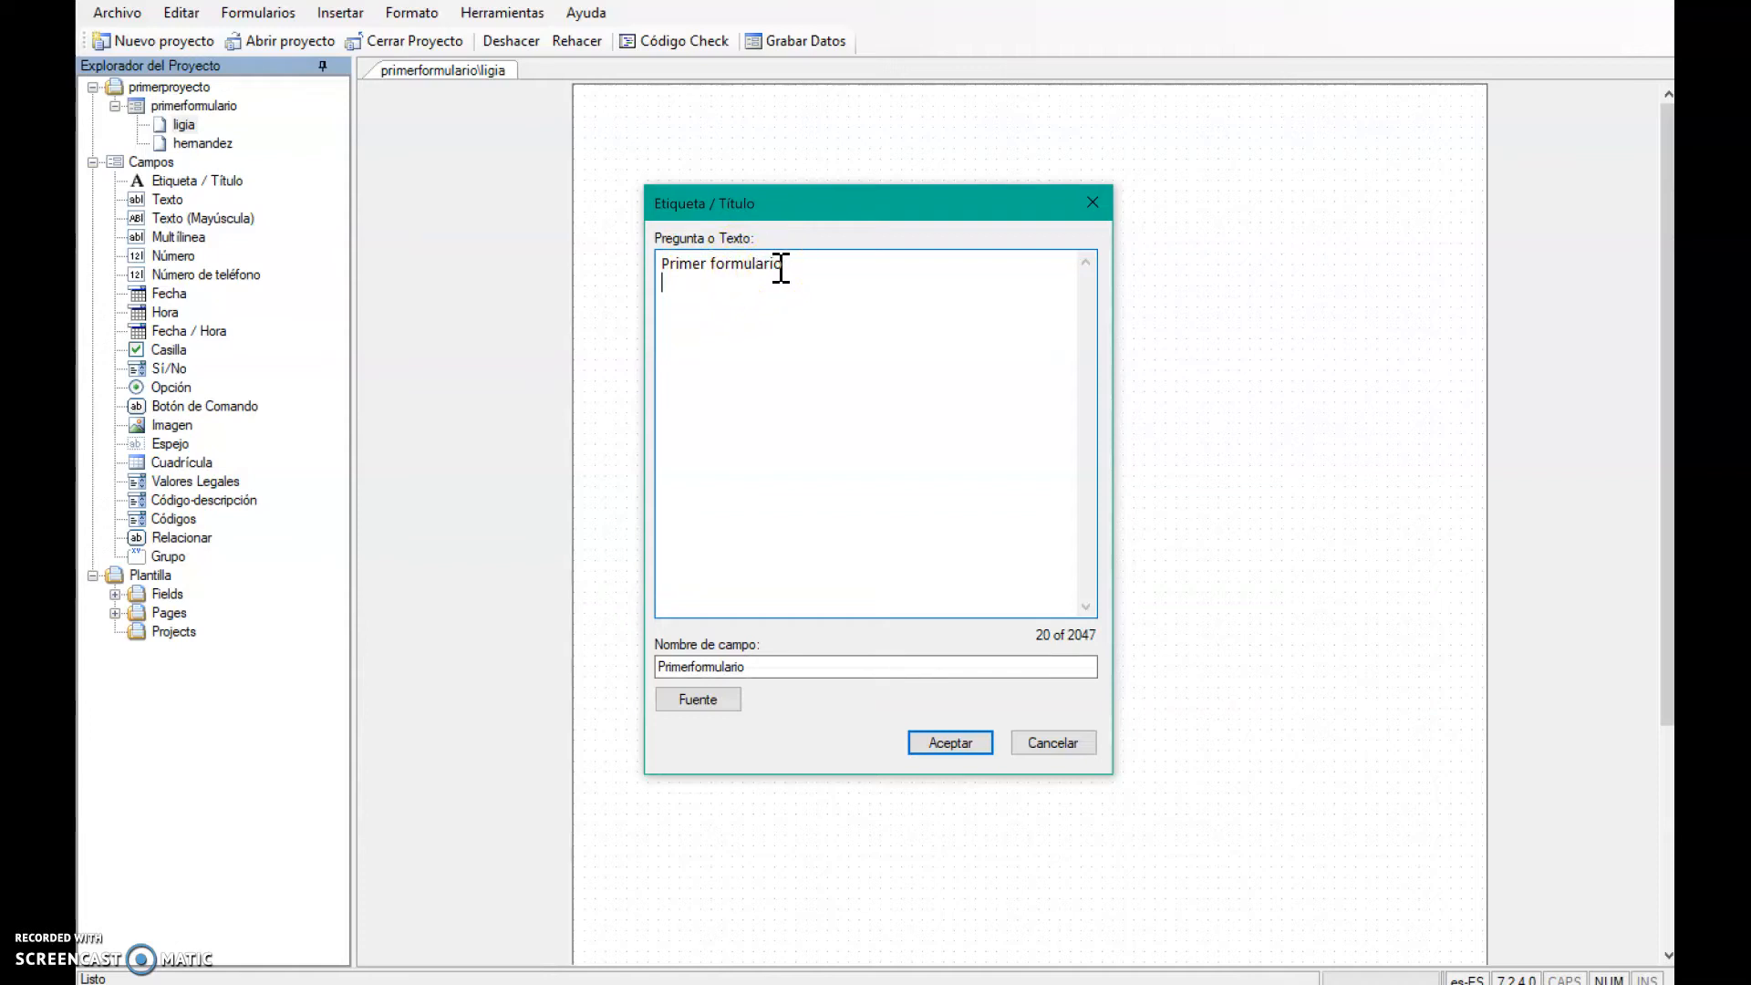
left_click(769, 672)
key("BackSpace")
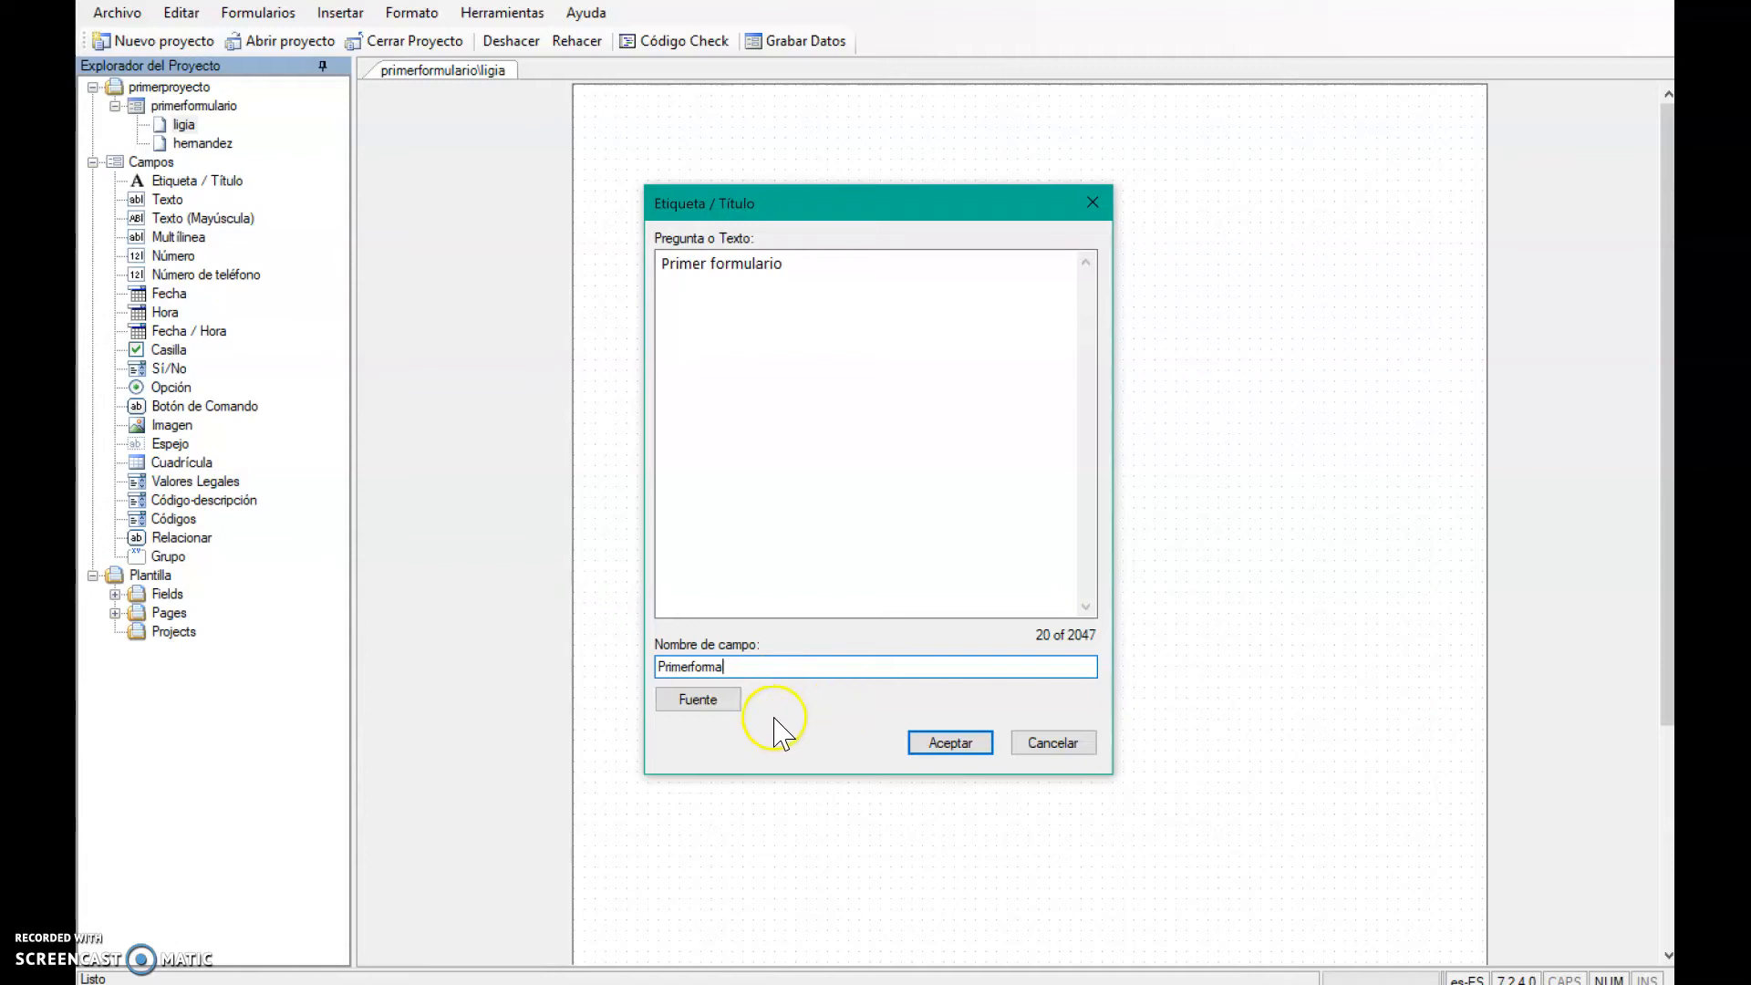
- Set the title label's font to Showcard Gothic, add it to the page, and move it to the page's upper centre
left_click(671, 702)
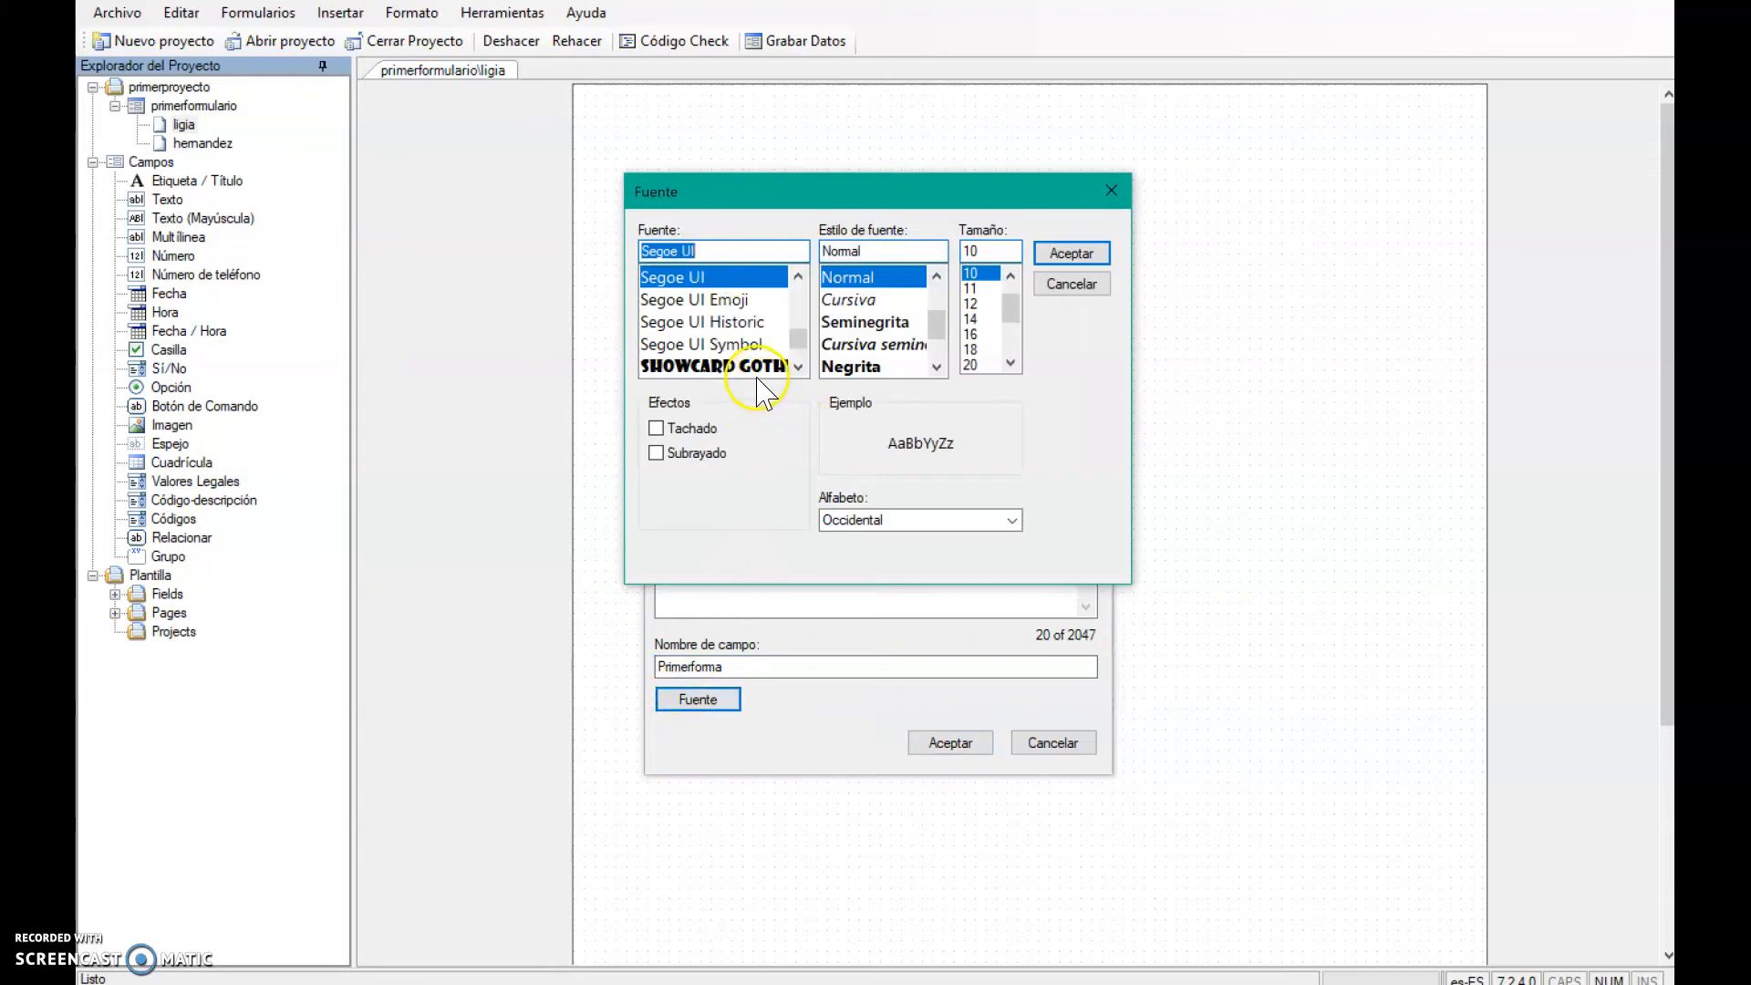
left_click(757, 368)
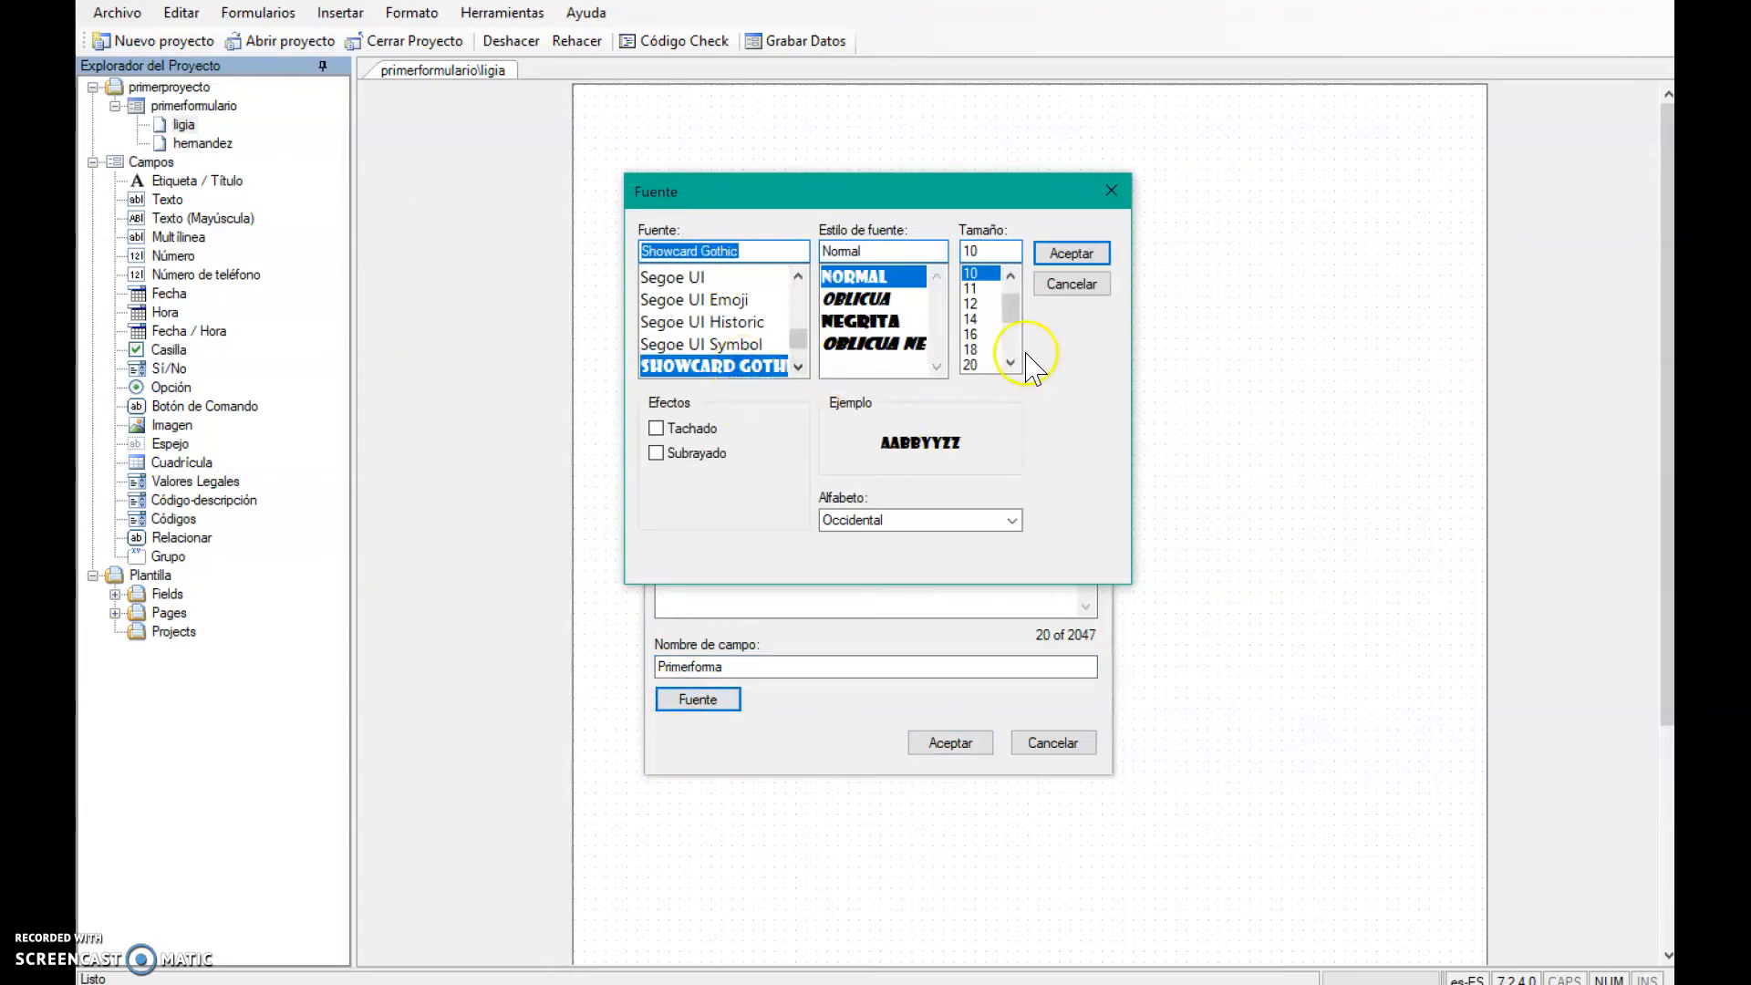
left_click(1072, 253)
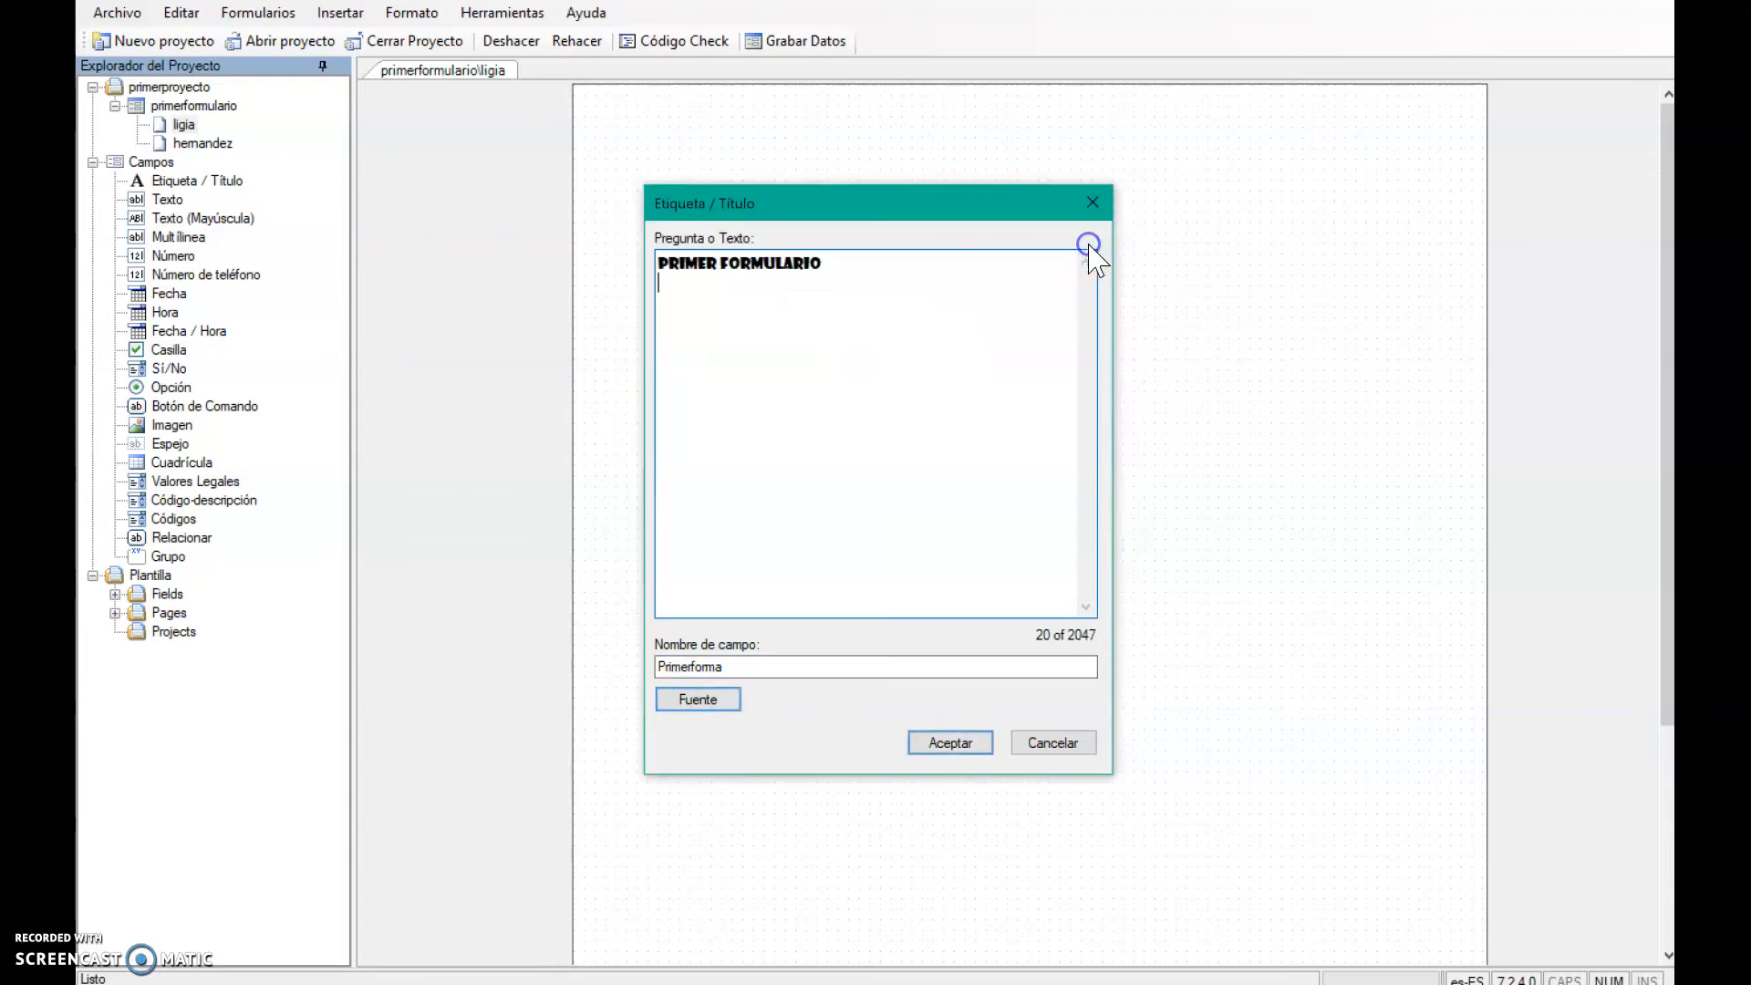
left_click(932, 750)
left_click(1047, 183)
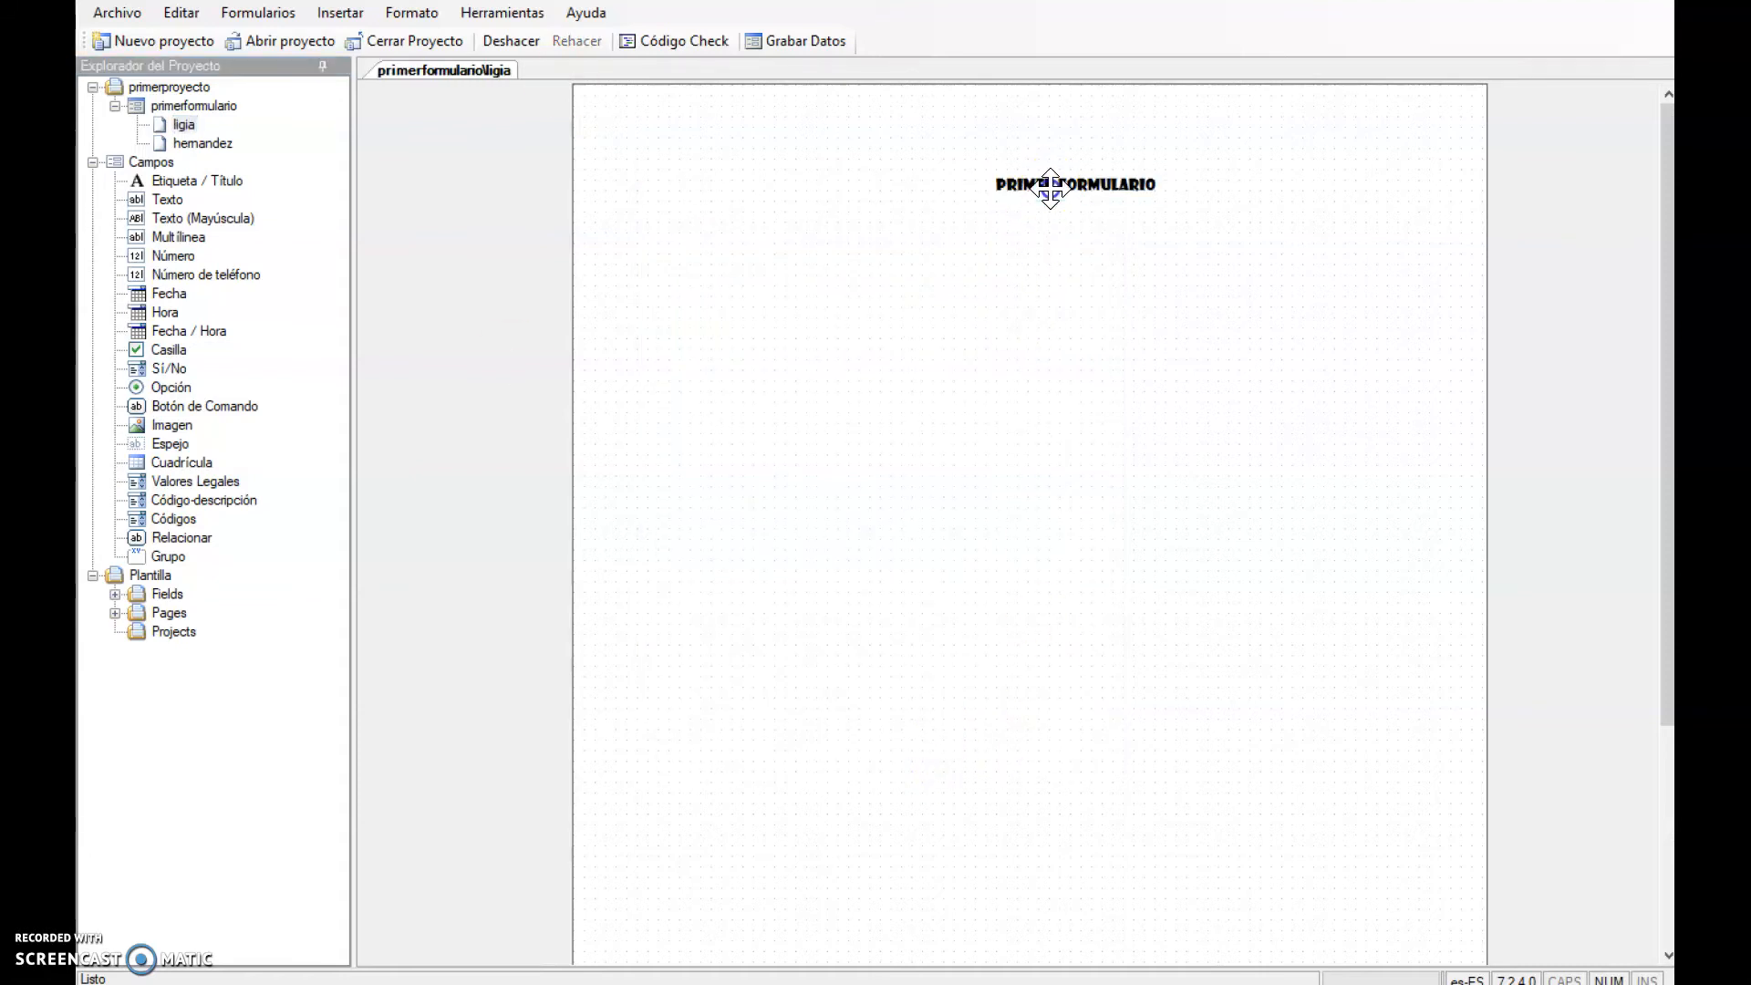
left_click_drag(1050, 190, 977, 151)
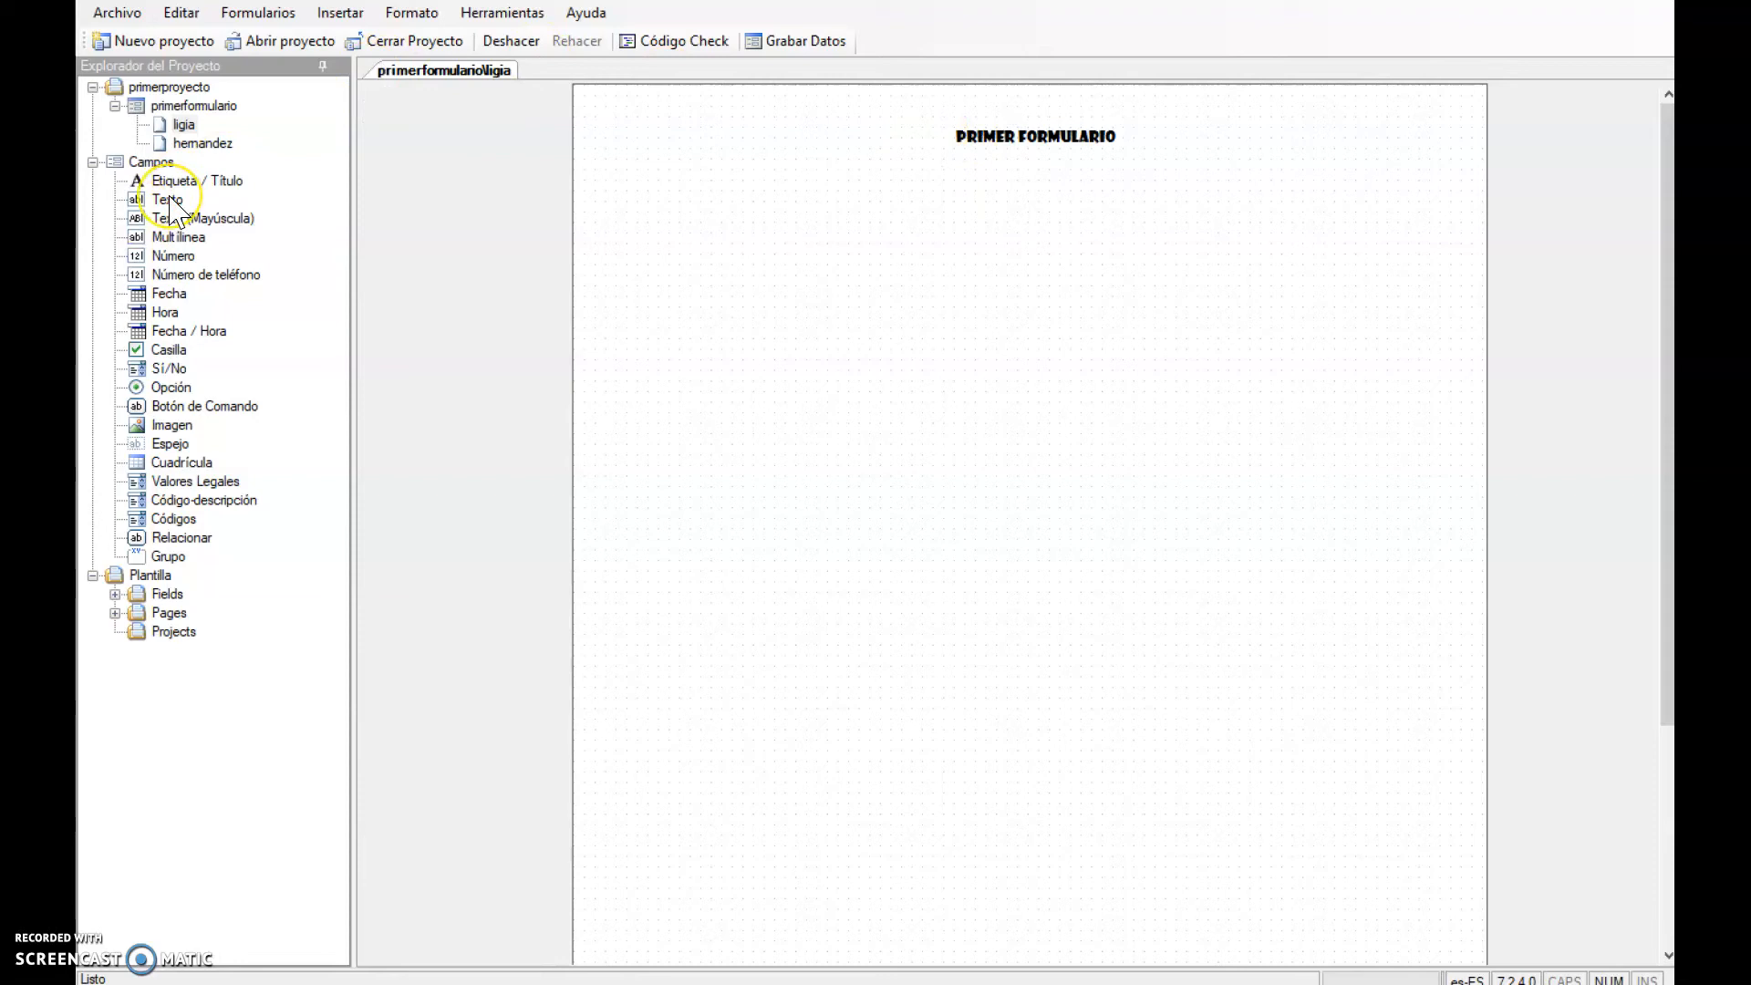
- Add a required text field named Nombre below the title, with a maximum of 15 characters
left_click_drag(170, 201, 737, 233)
left_click(786, 399)
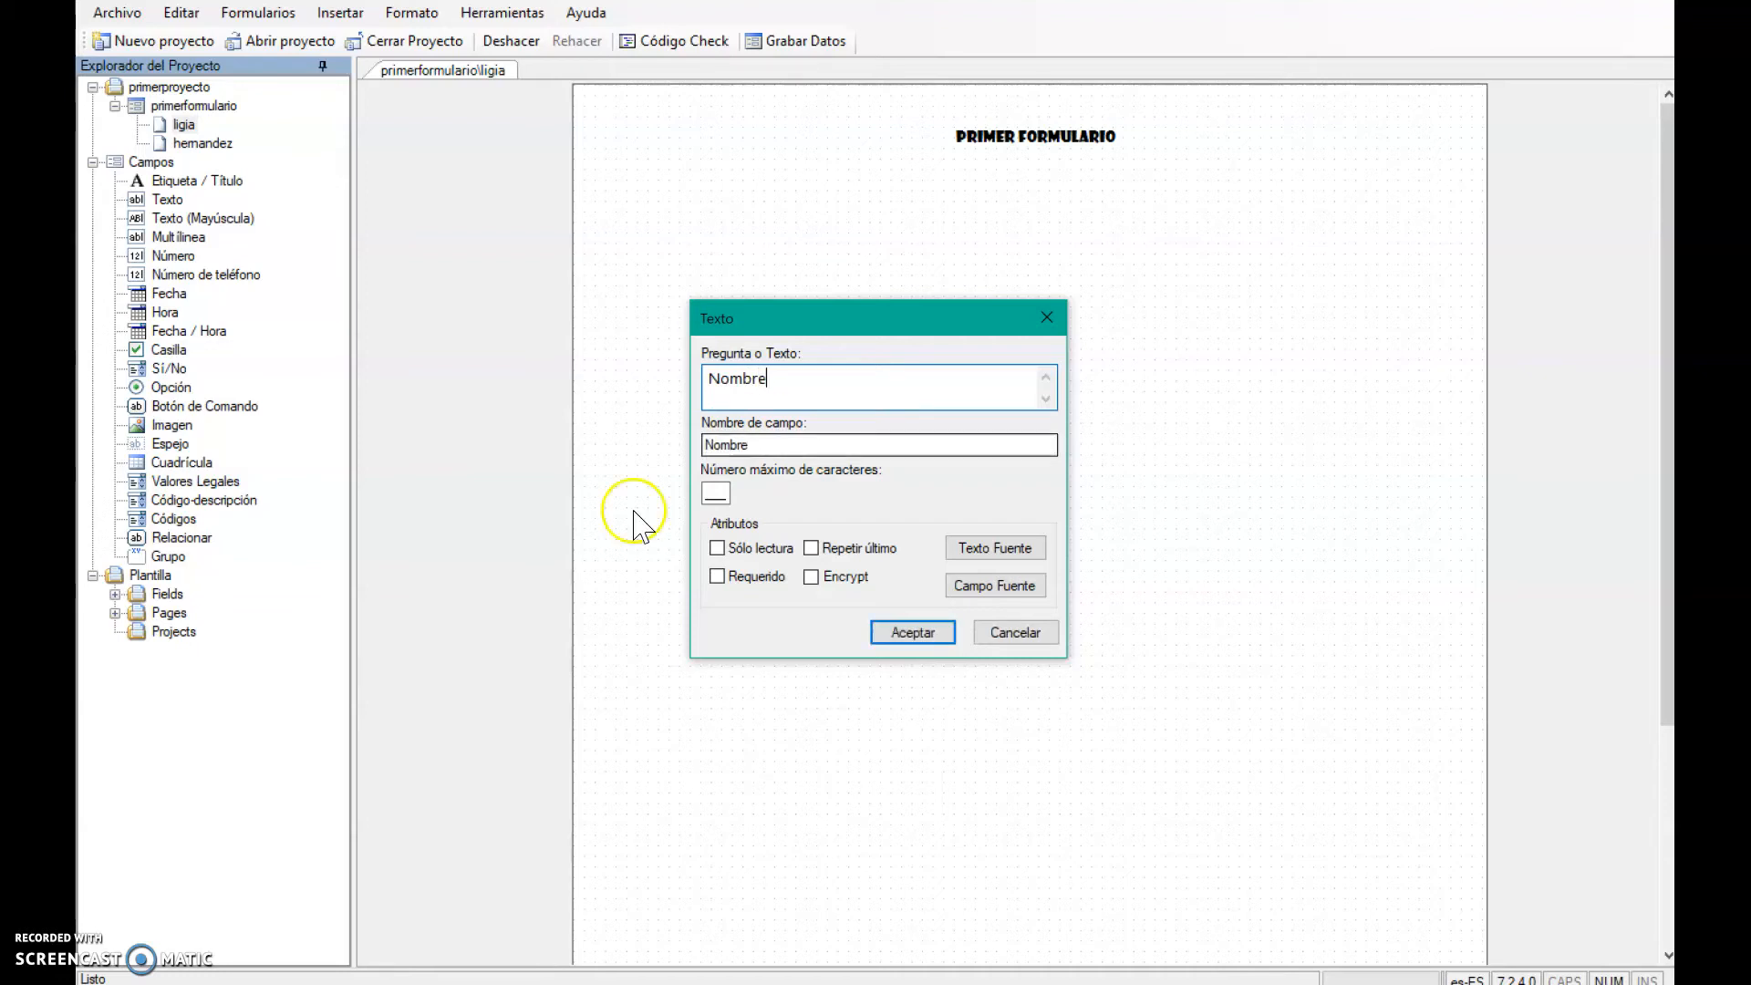
left_click(715, 493)
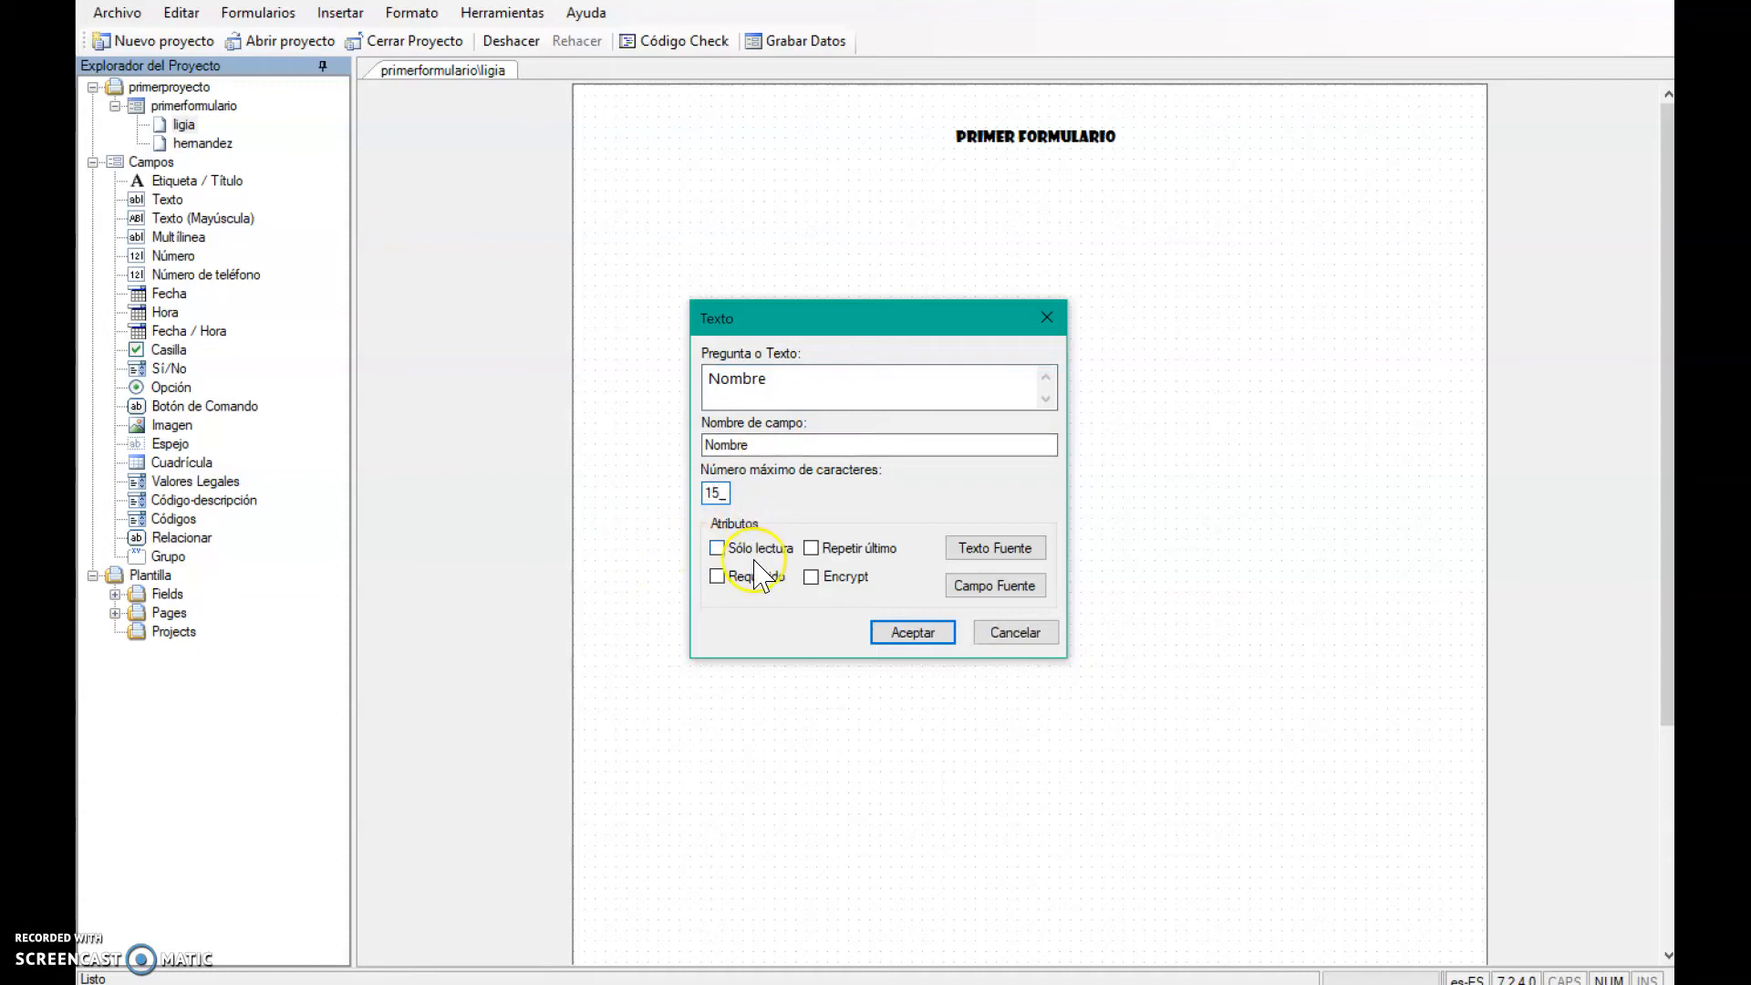
left_click(719, 577)
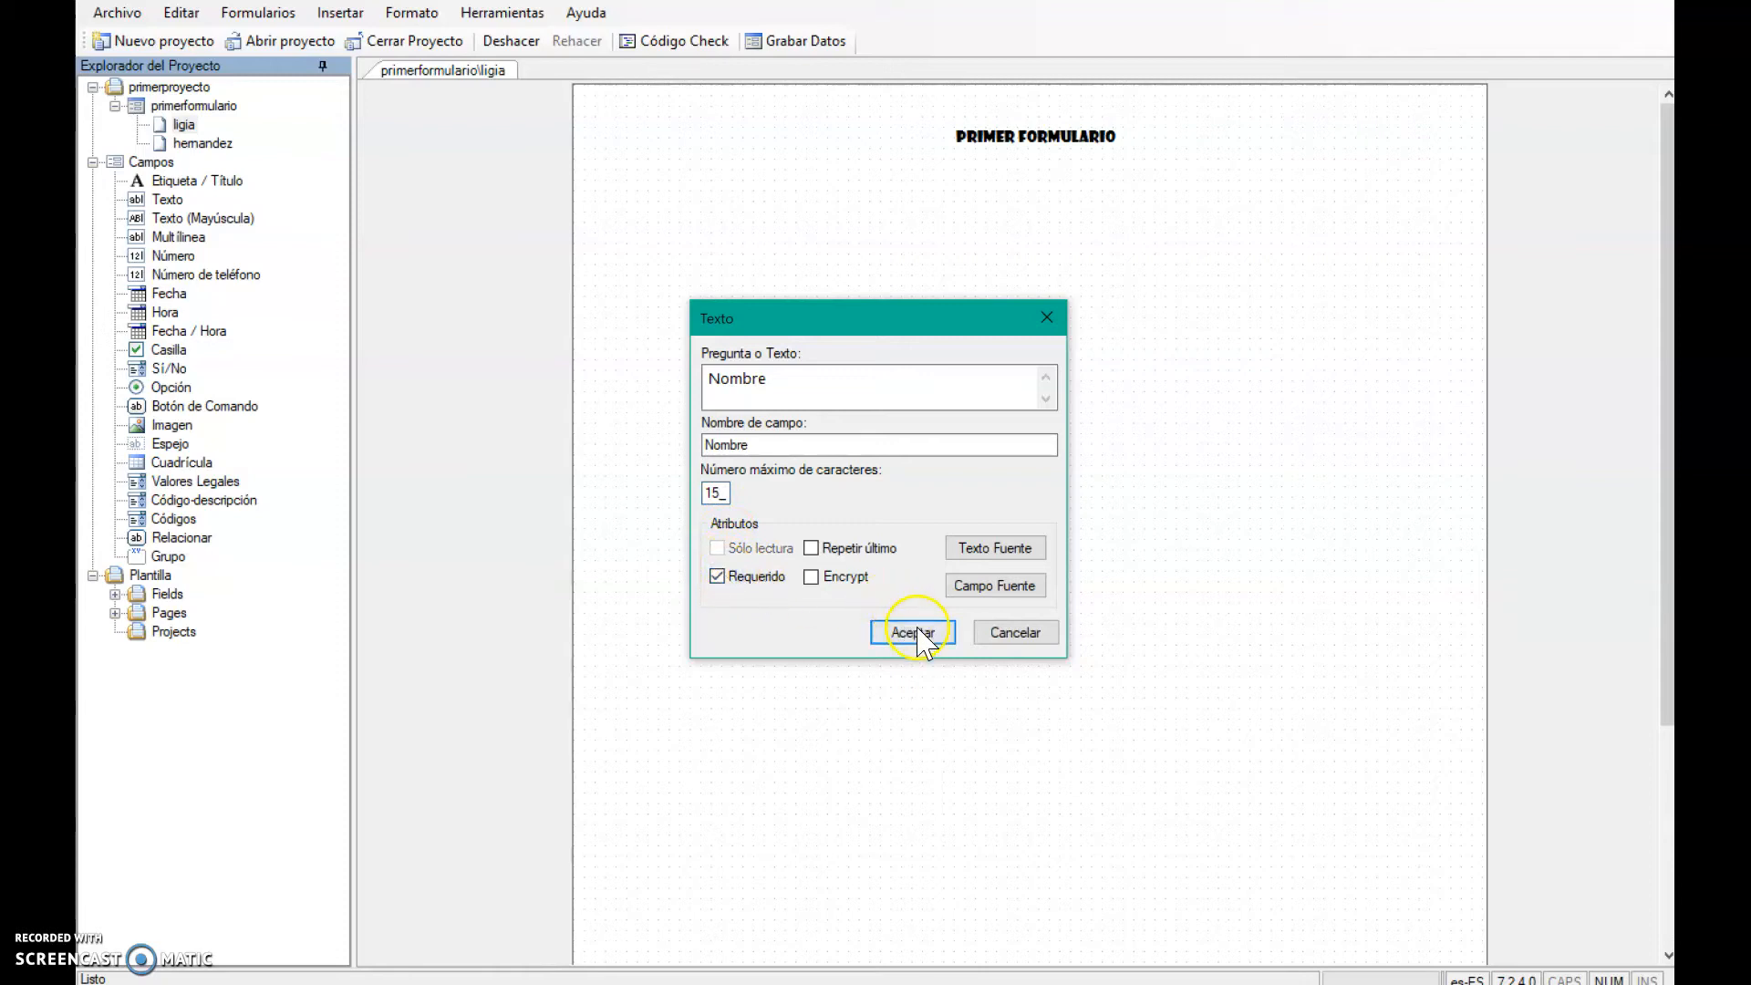
left_click(719, 577)
left_click(912, 632)
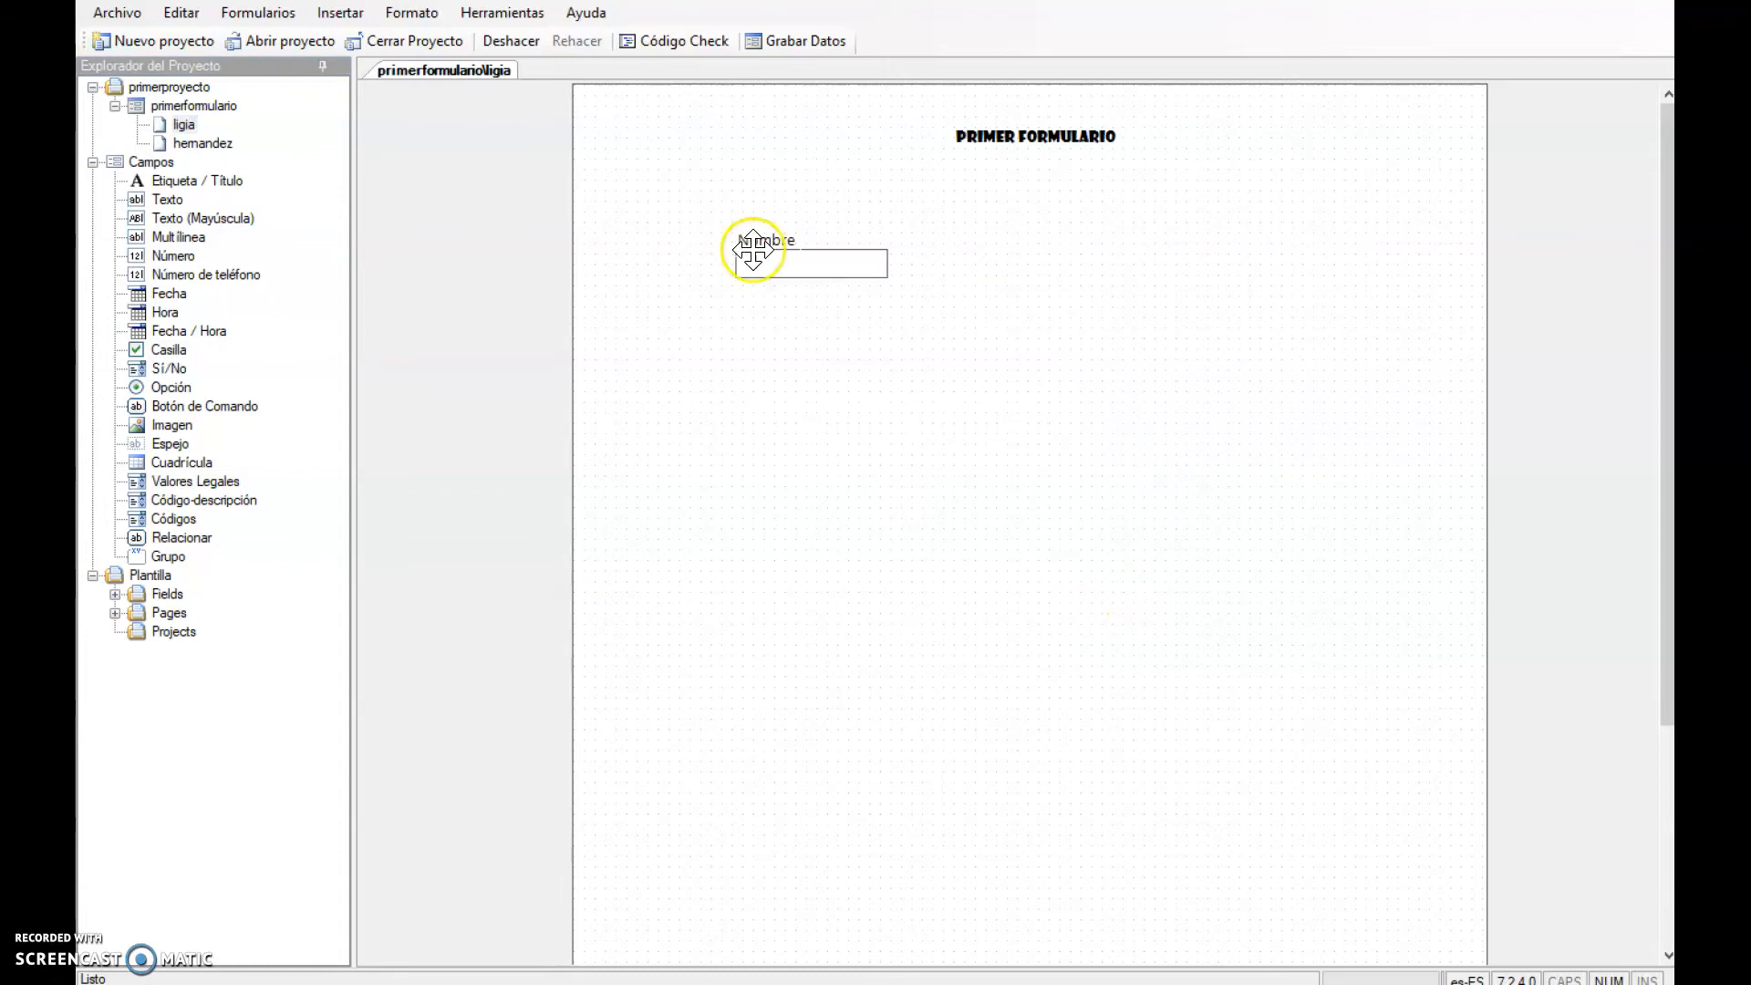
- Move the Nombre field up to just below the title near the page's left margin and widen its entry box
left_click_drag(763, 240, 685, 171)
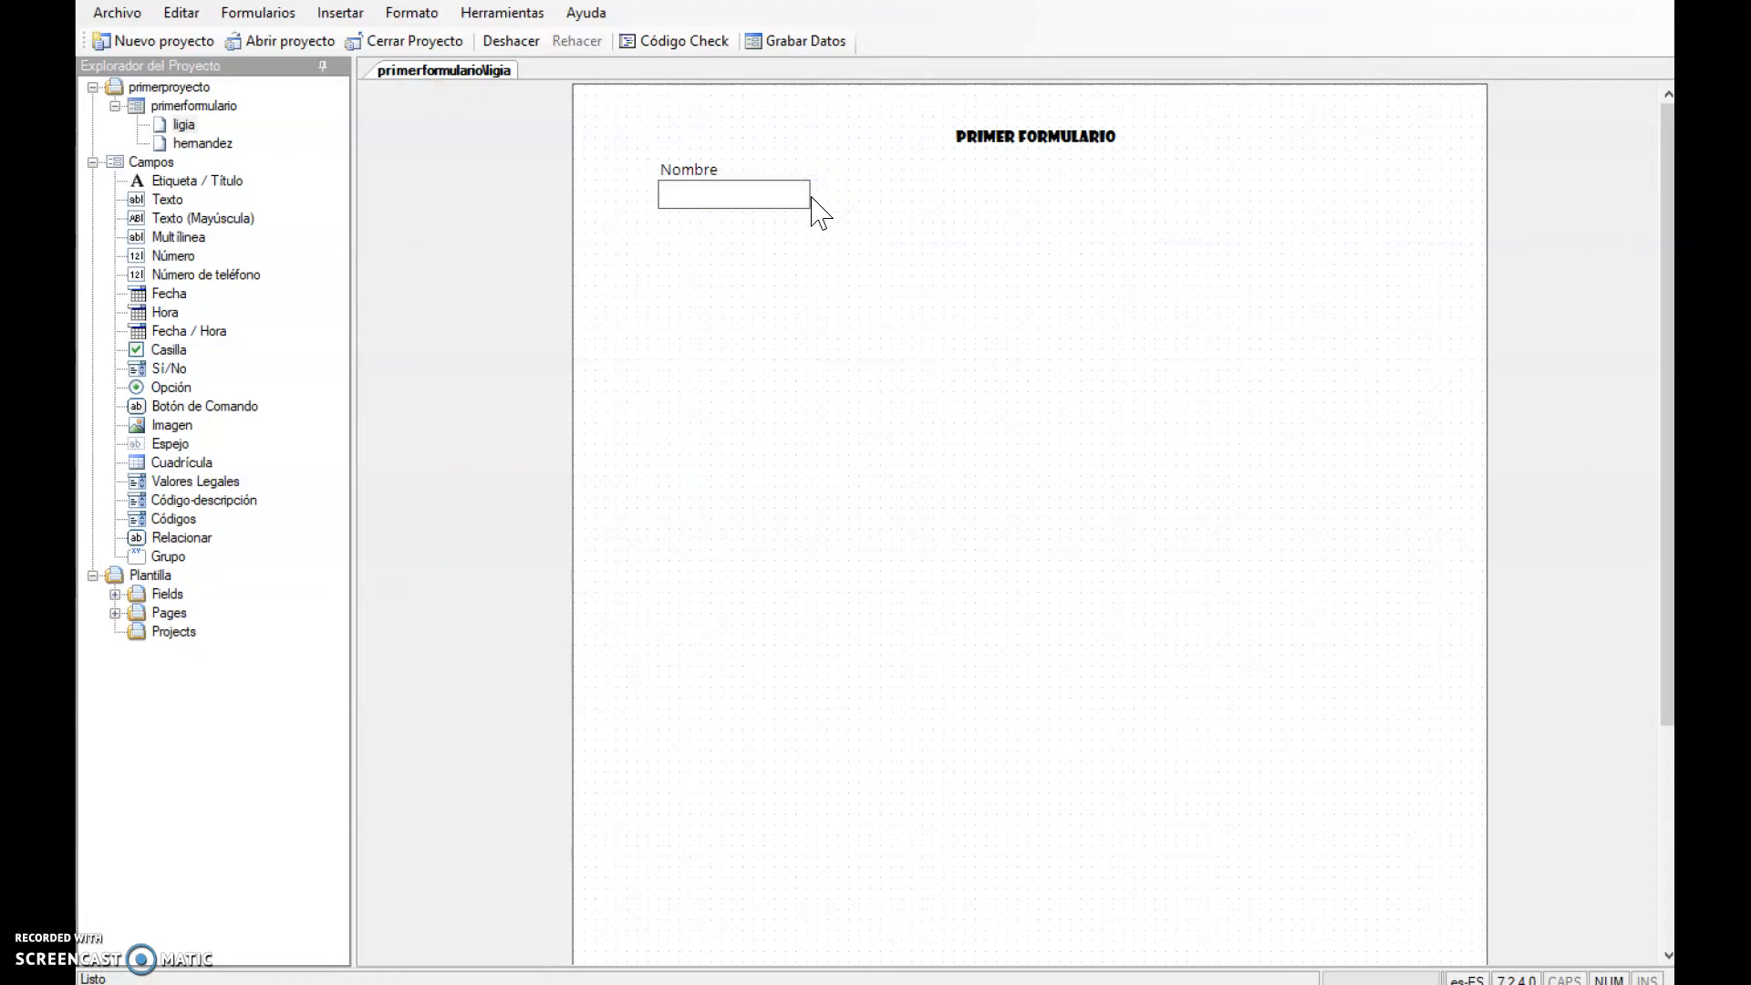
left_click_drag(811, 197, 938, 196)
left_click(811, 192)
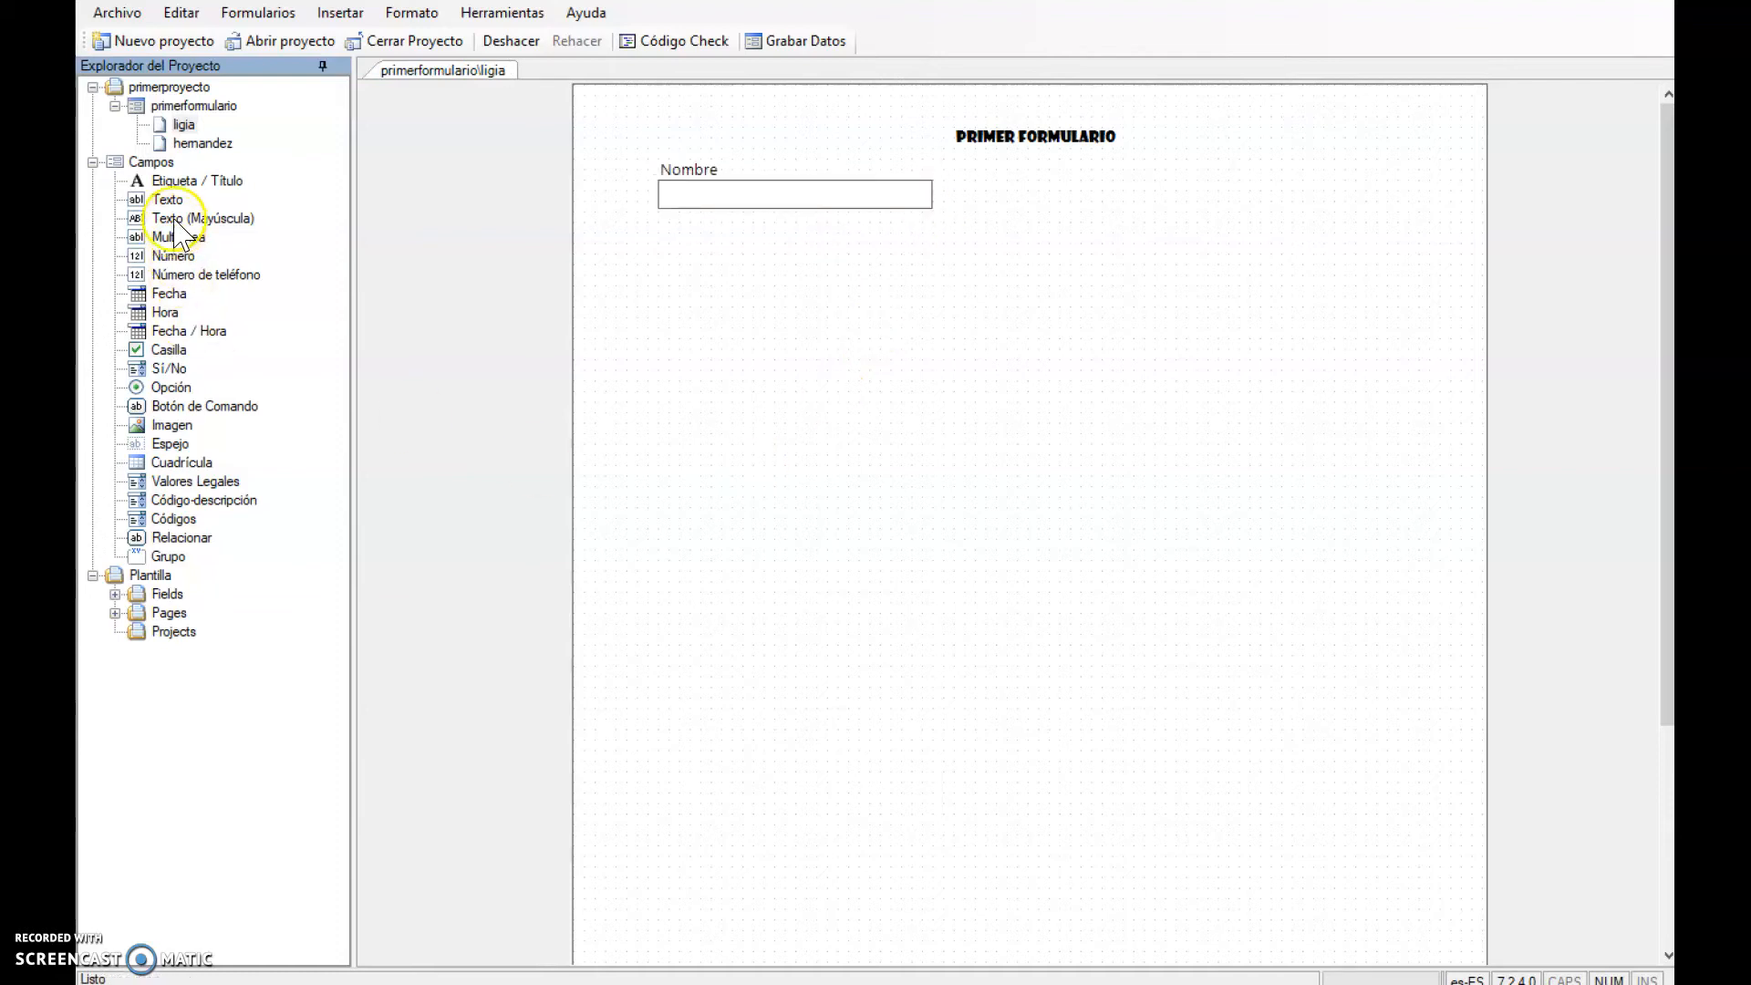
- Add a required number field labelled "Código ID" to the page, below and to the right of the Nombre field
left_click_drag(171, 259, 960, 261)
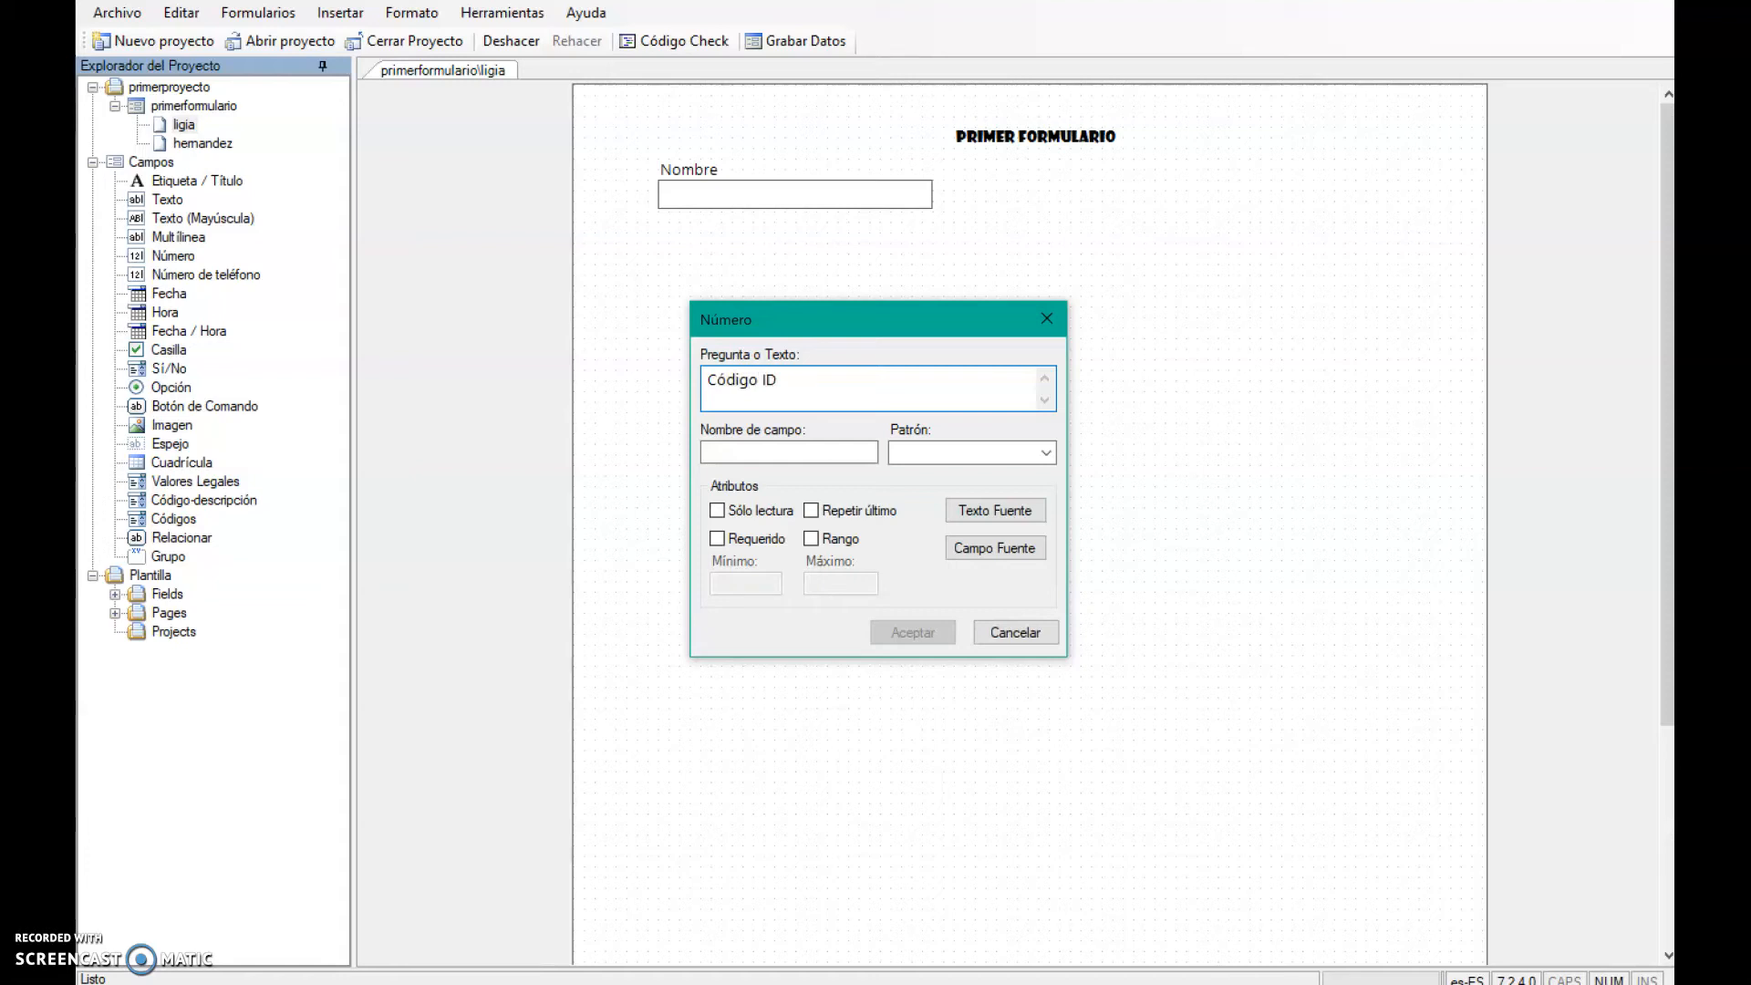
left_click(732, 453)
left_click(732, 456)
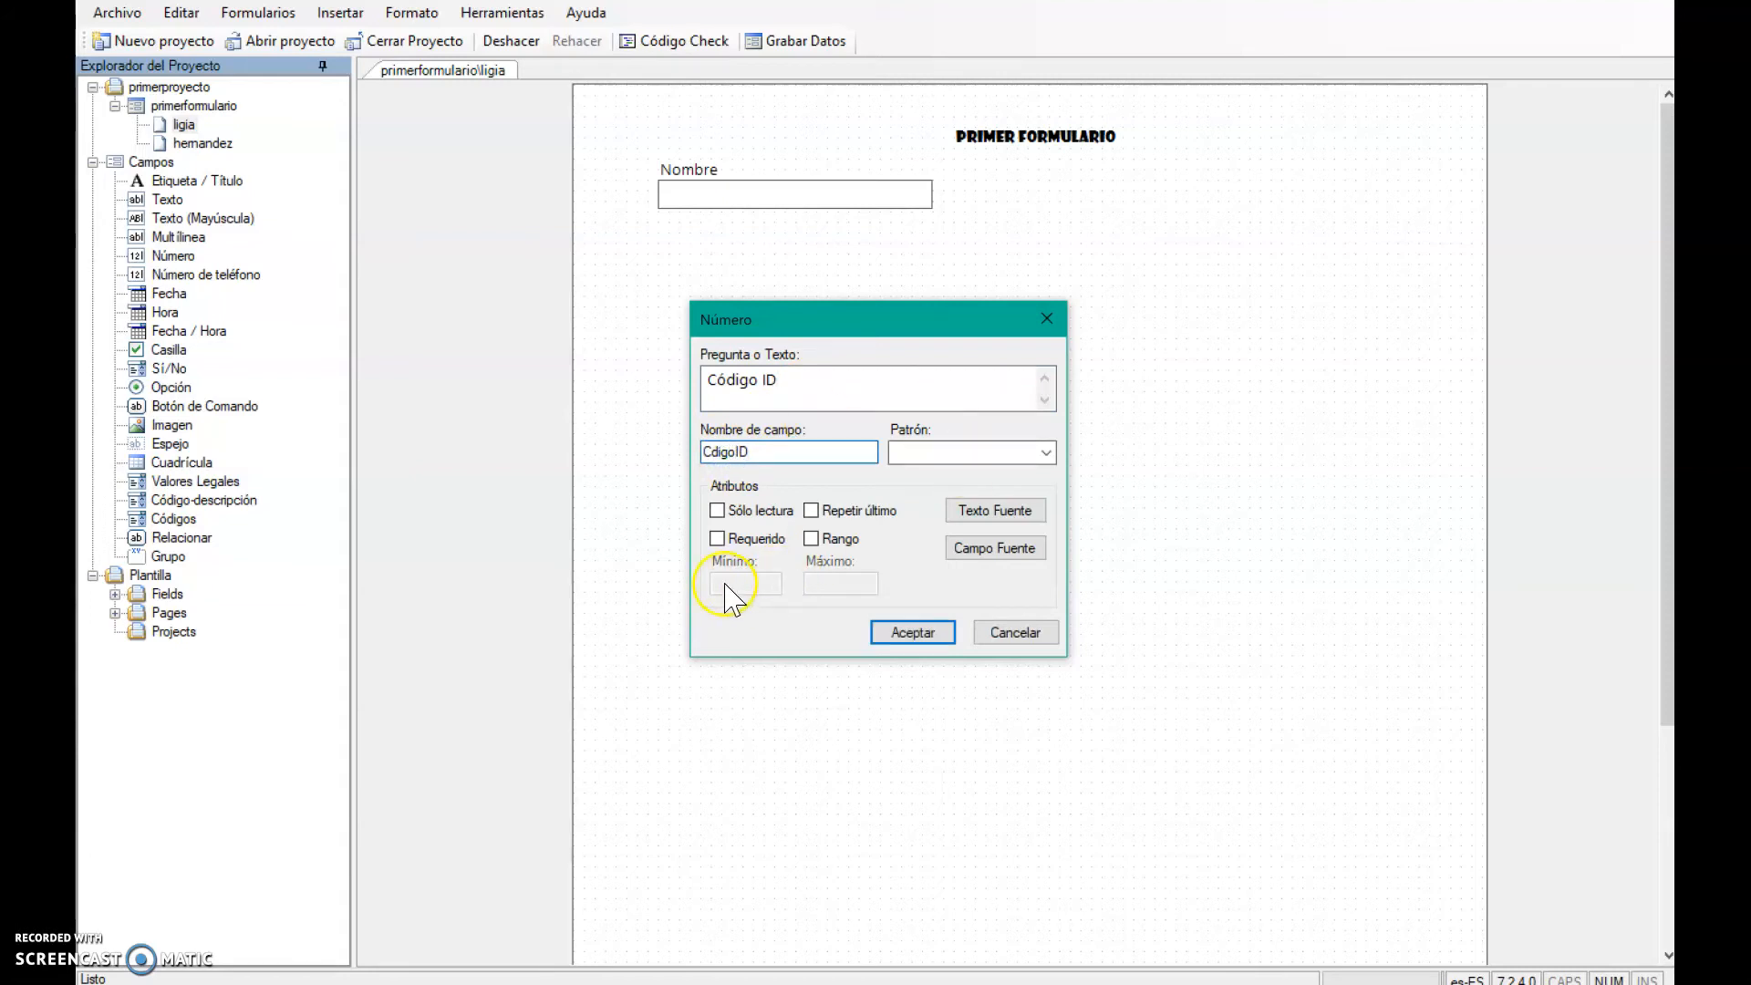
left_click(722, 542)
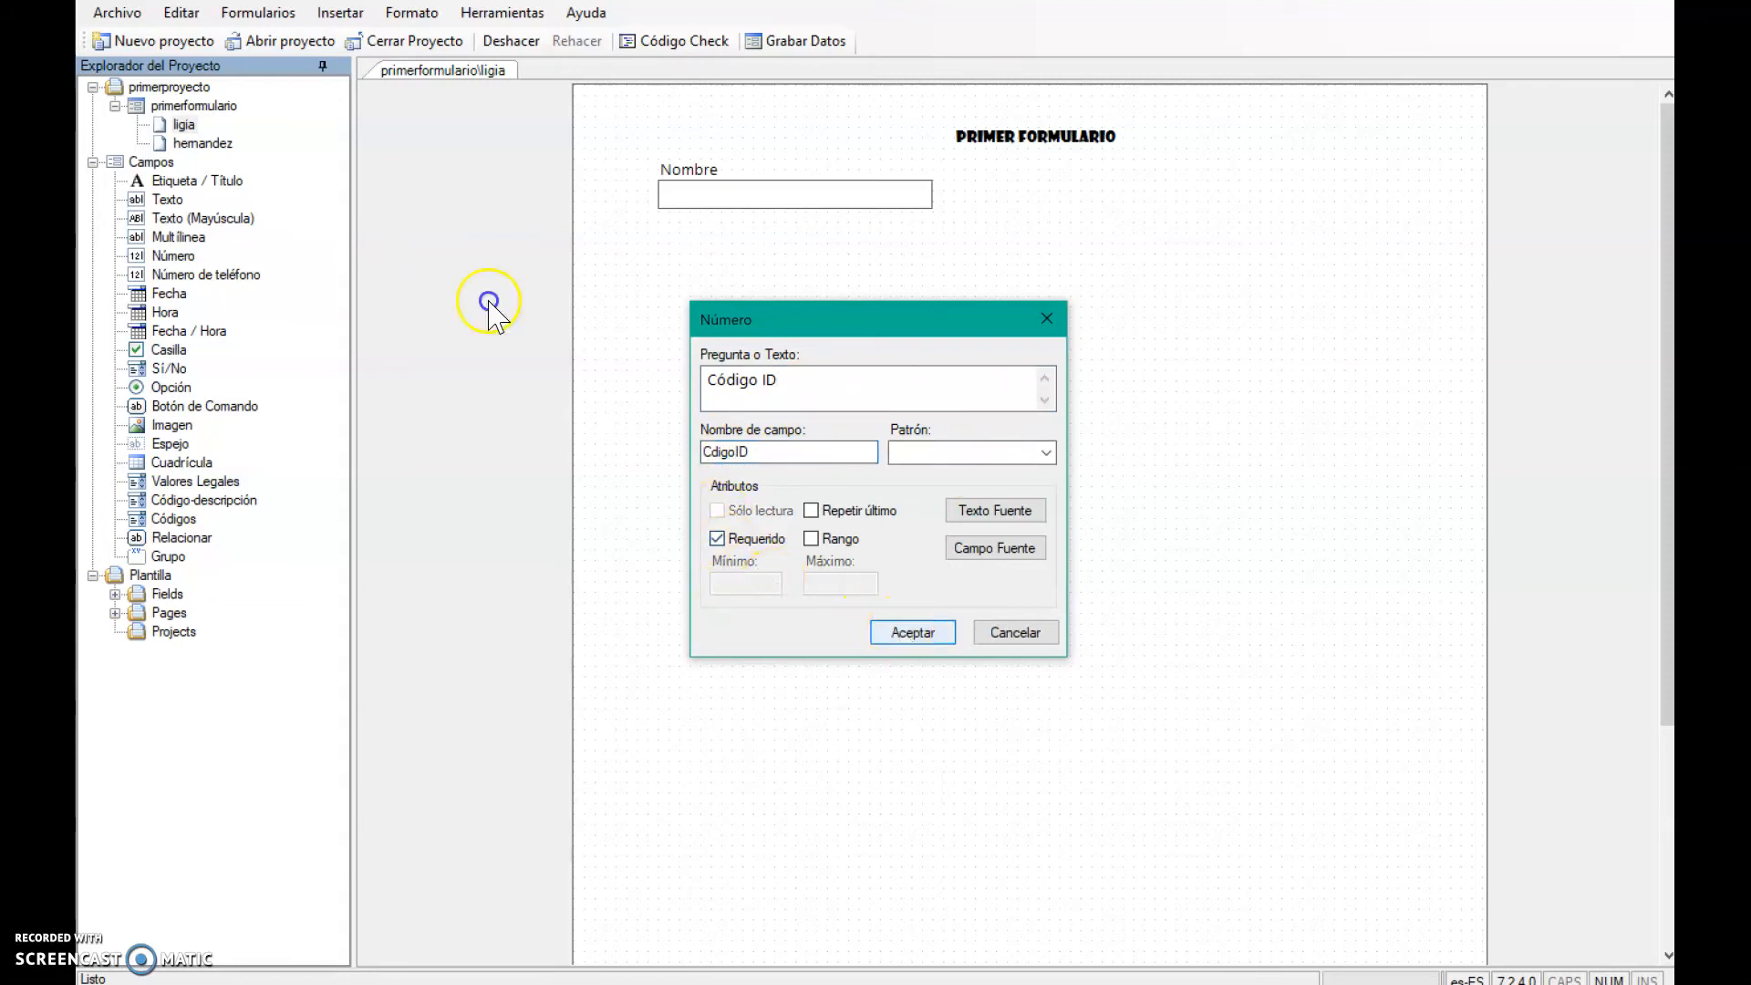
left_click(906, 632)
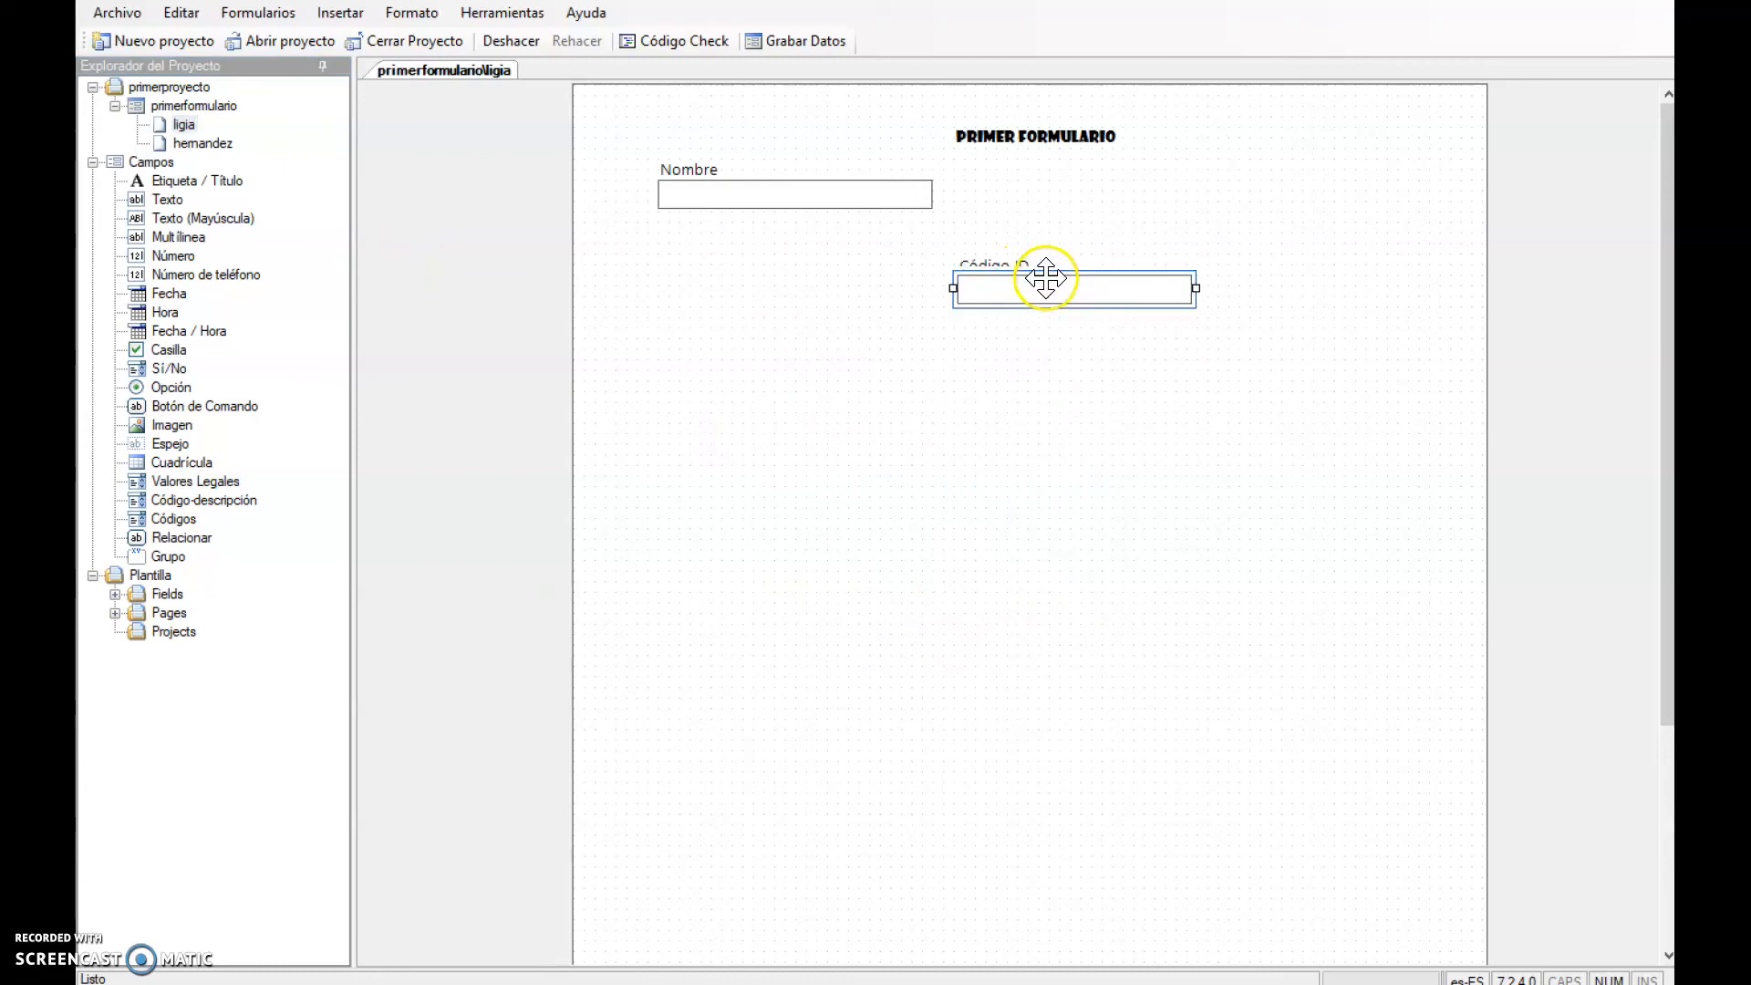
- Set the Código ID field's number pattern to ##.###
left_click(1024, 260)
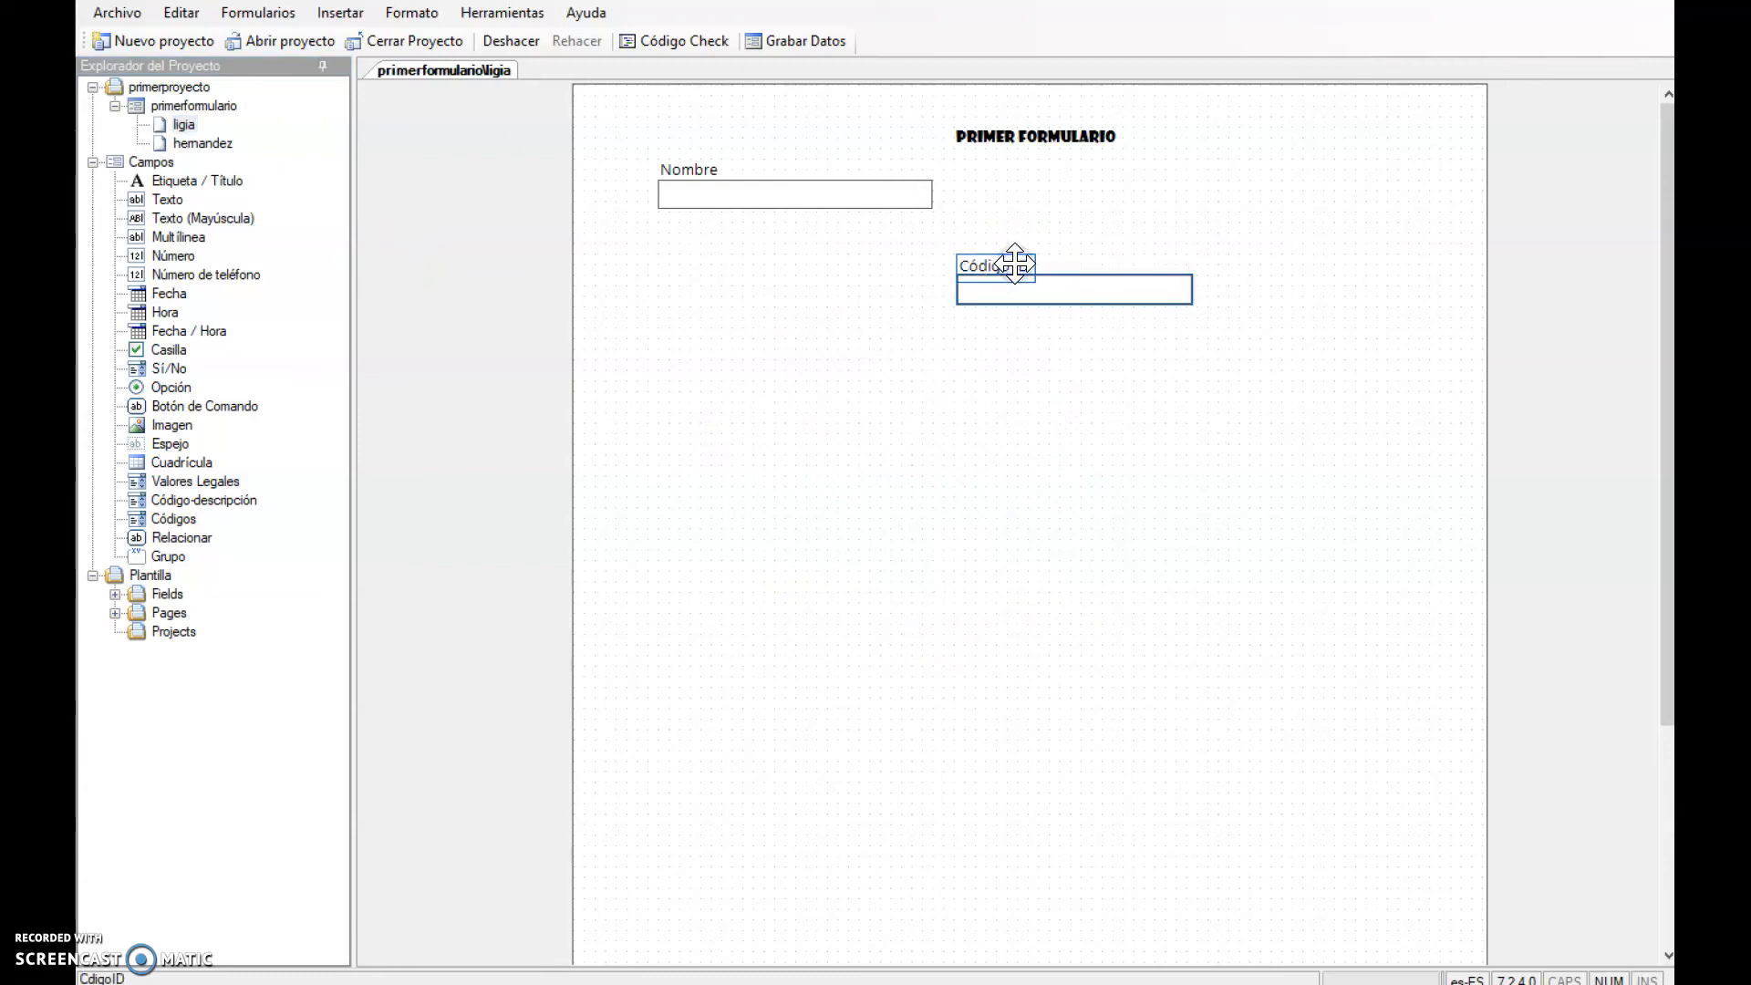
right_click(1014, 265)
left_click(1045, 277)
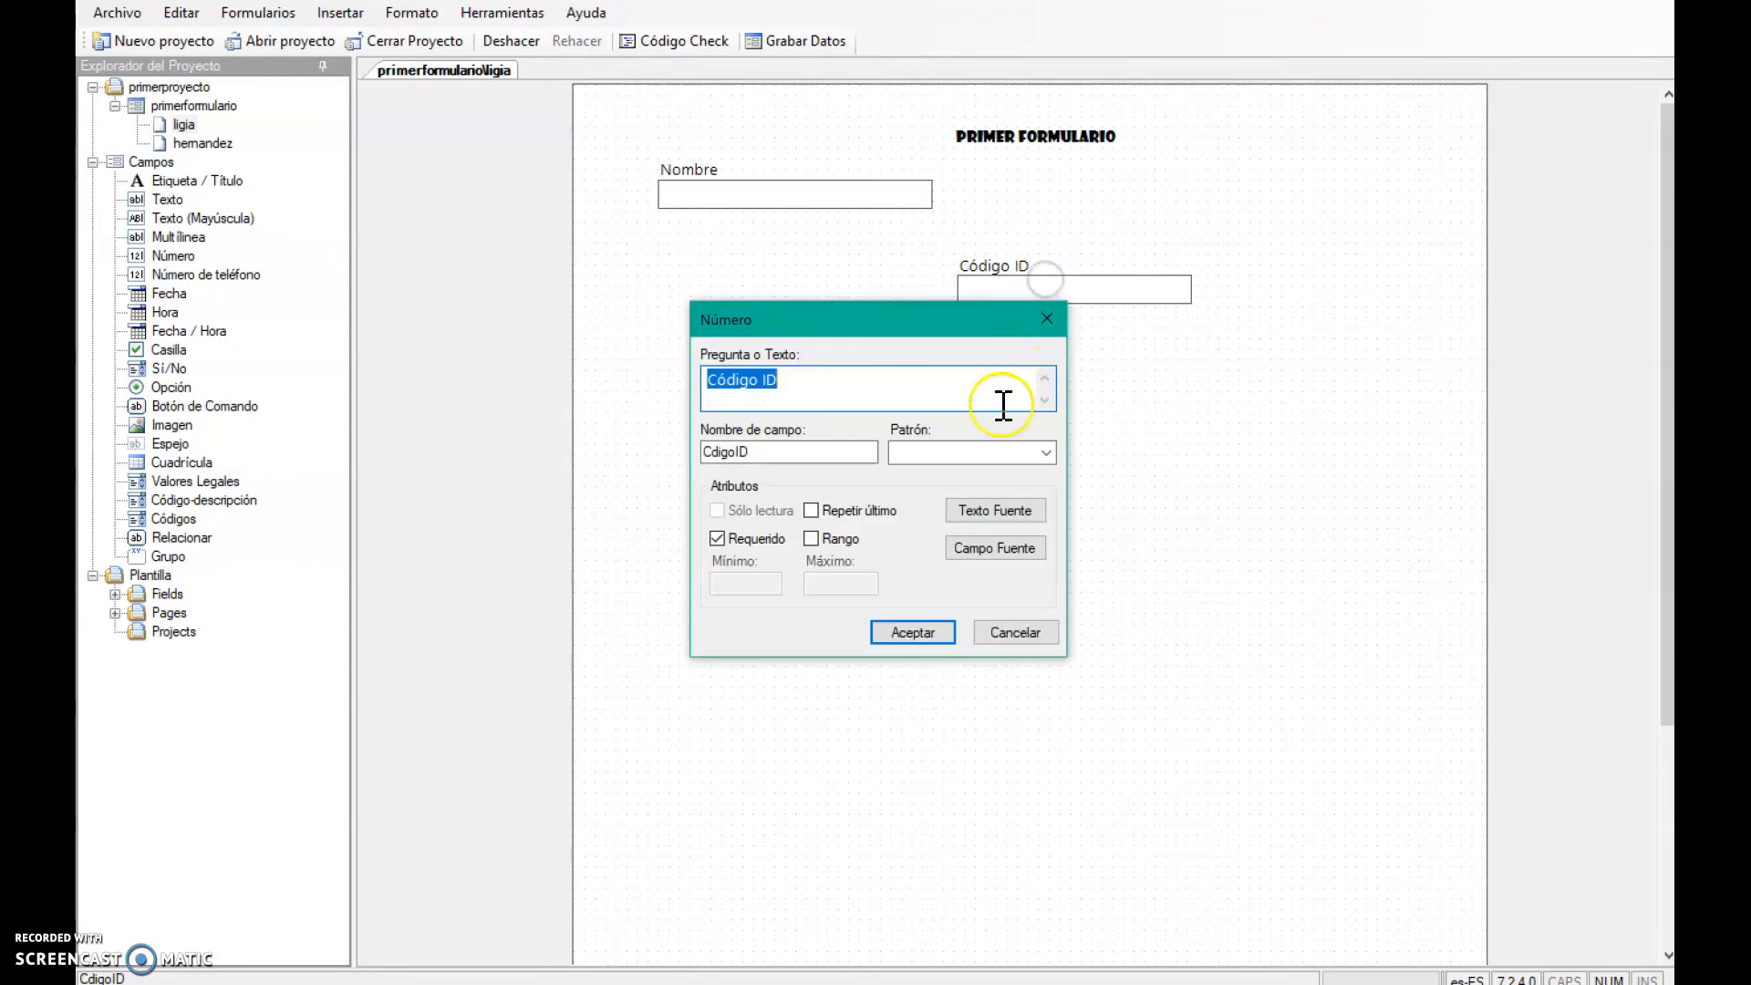
left_click(1047, 452)
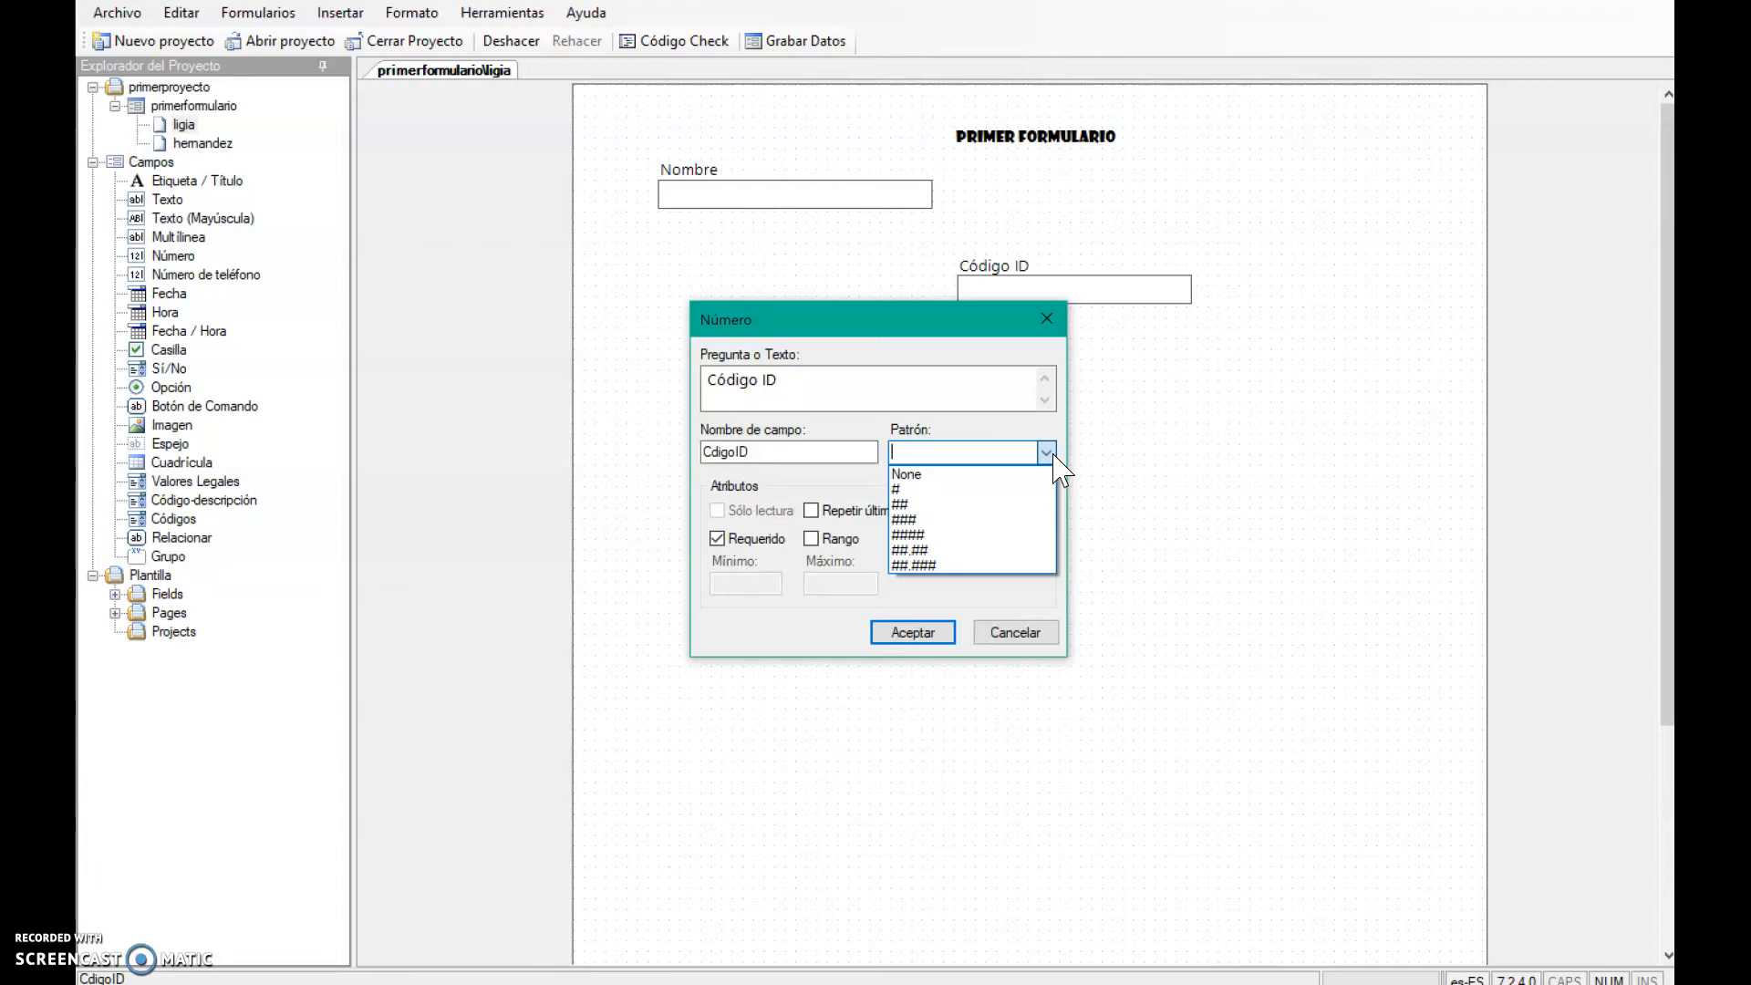
left_click(920, 564)
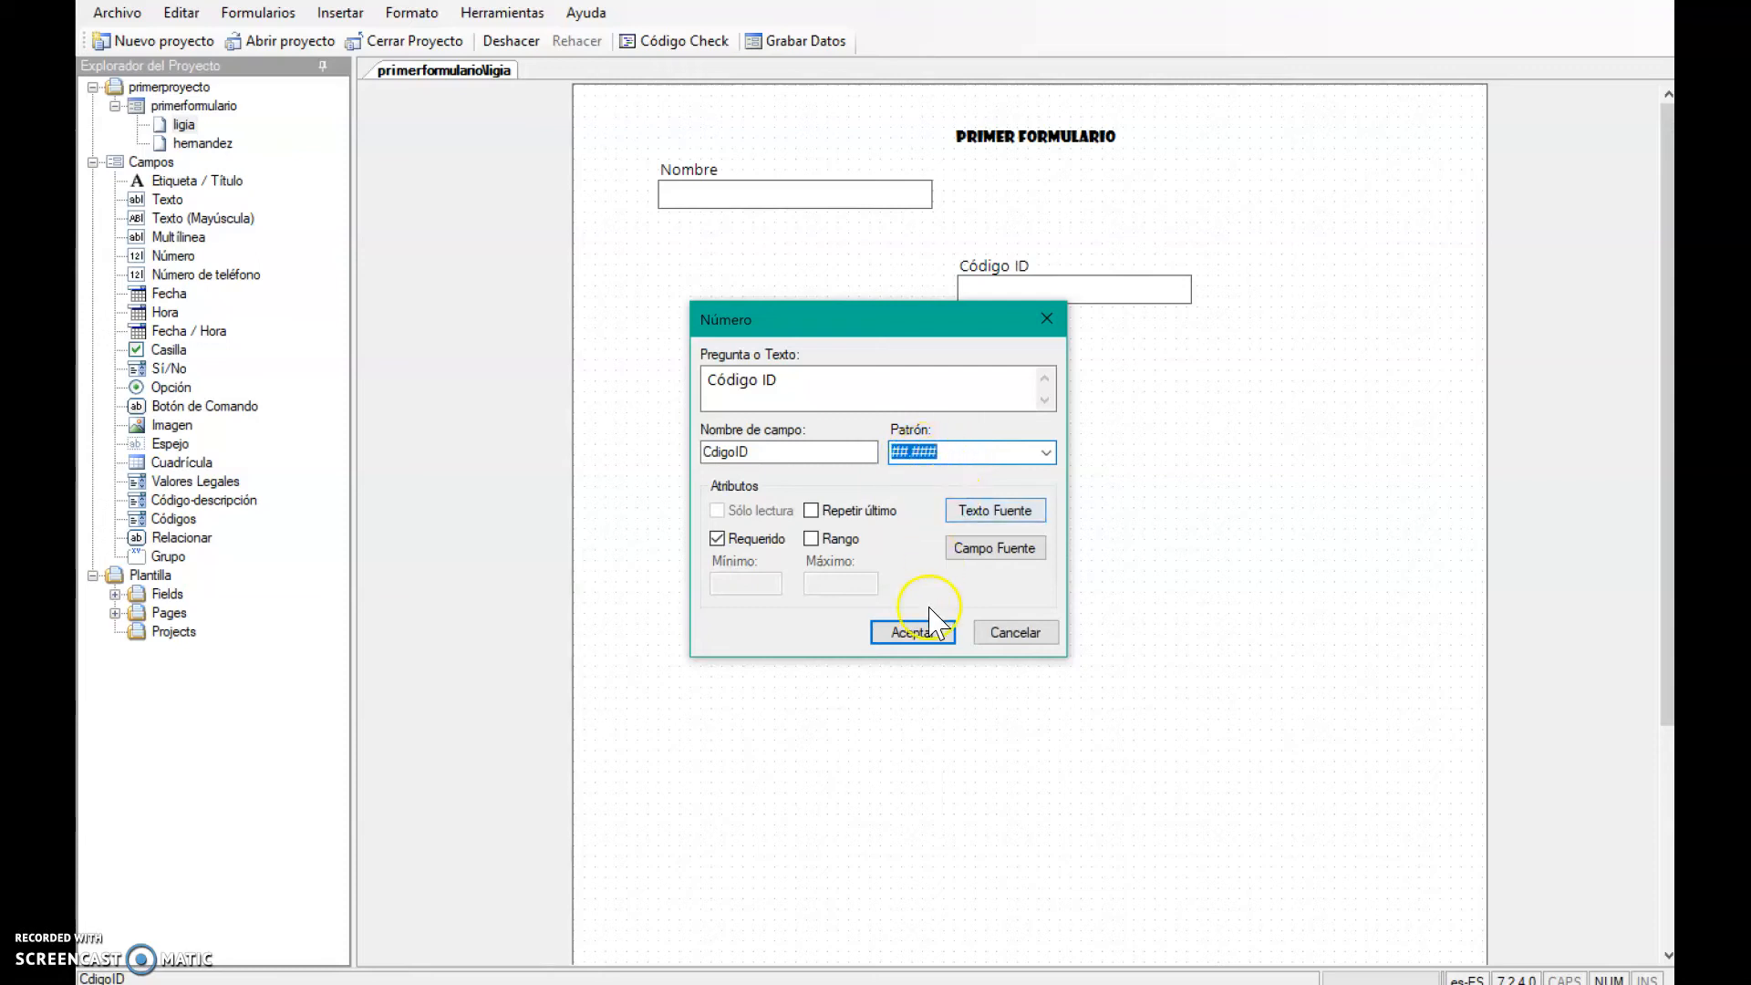
left_click(927, 633)
- Widen the Código ID entry box and place the field beside Nombre on the same row
left_click(1019, 292)
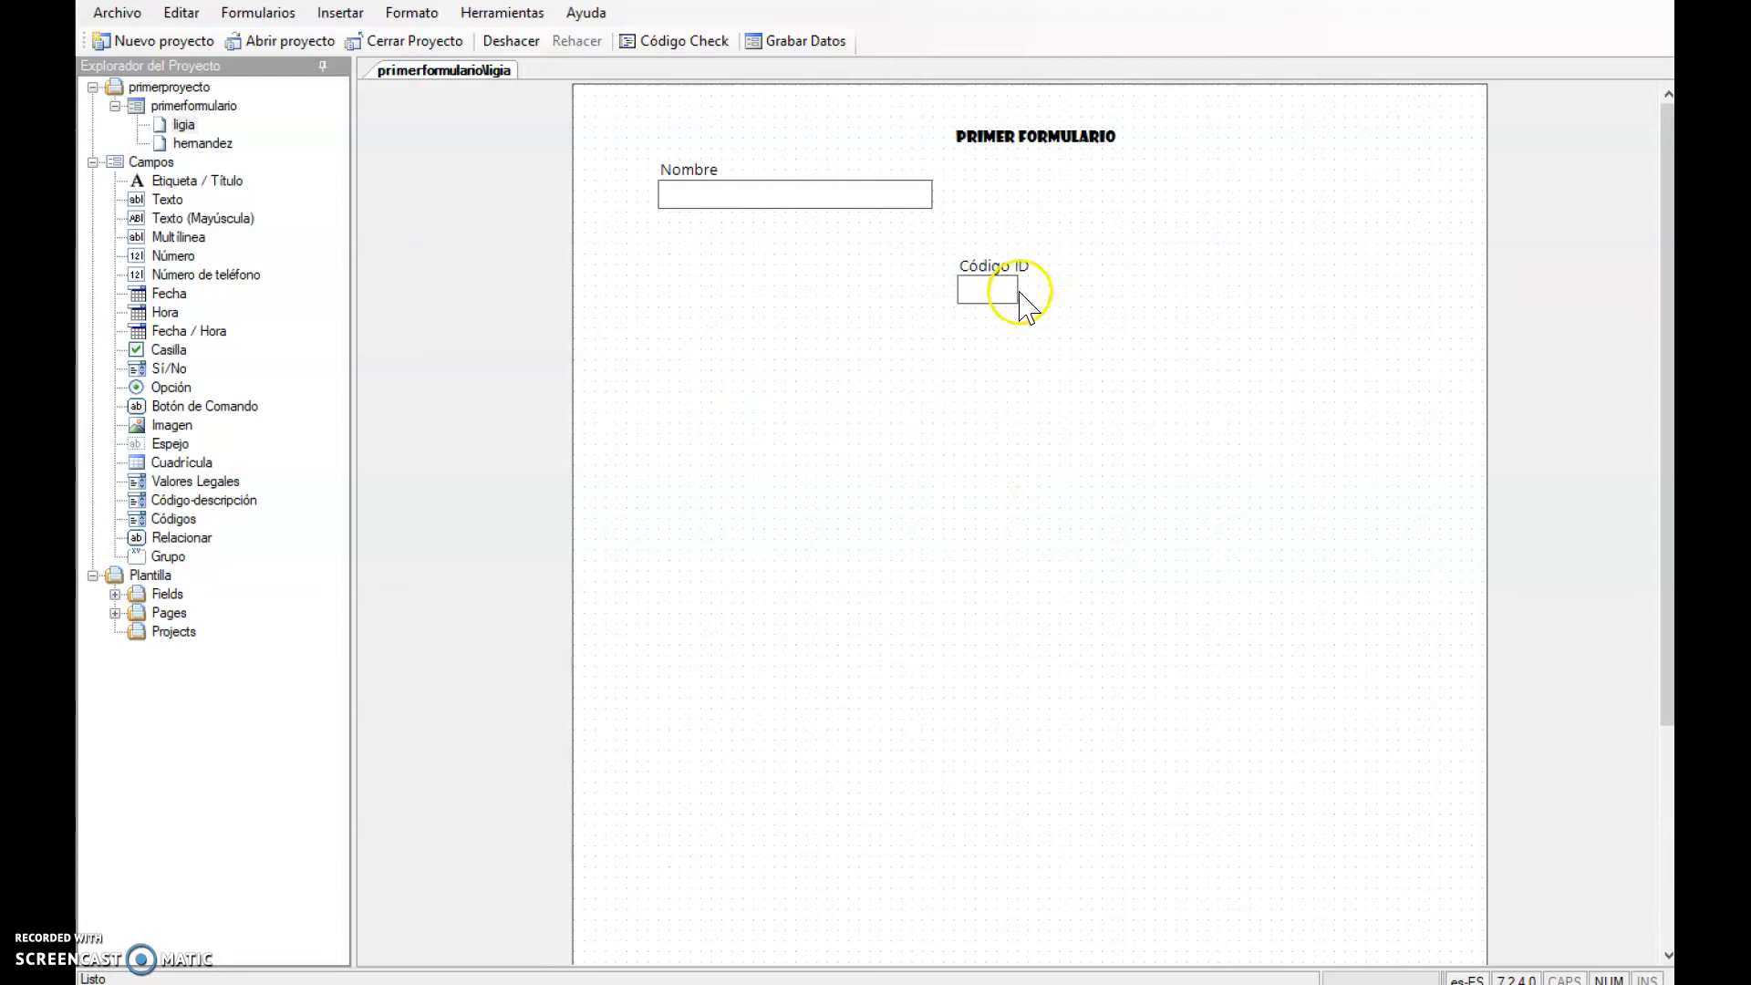
left_click_drag(1018, 288, 1009, 173)
left_click(1004, 265)
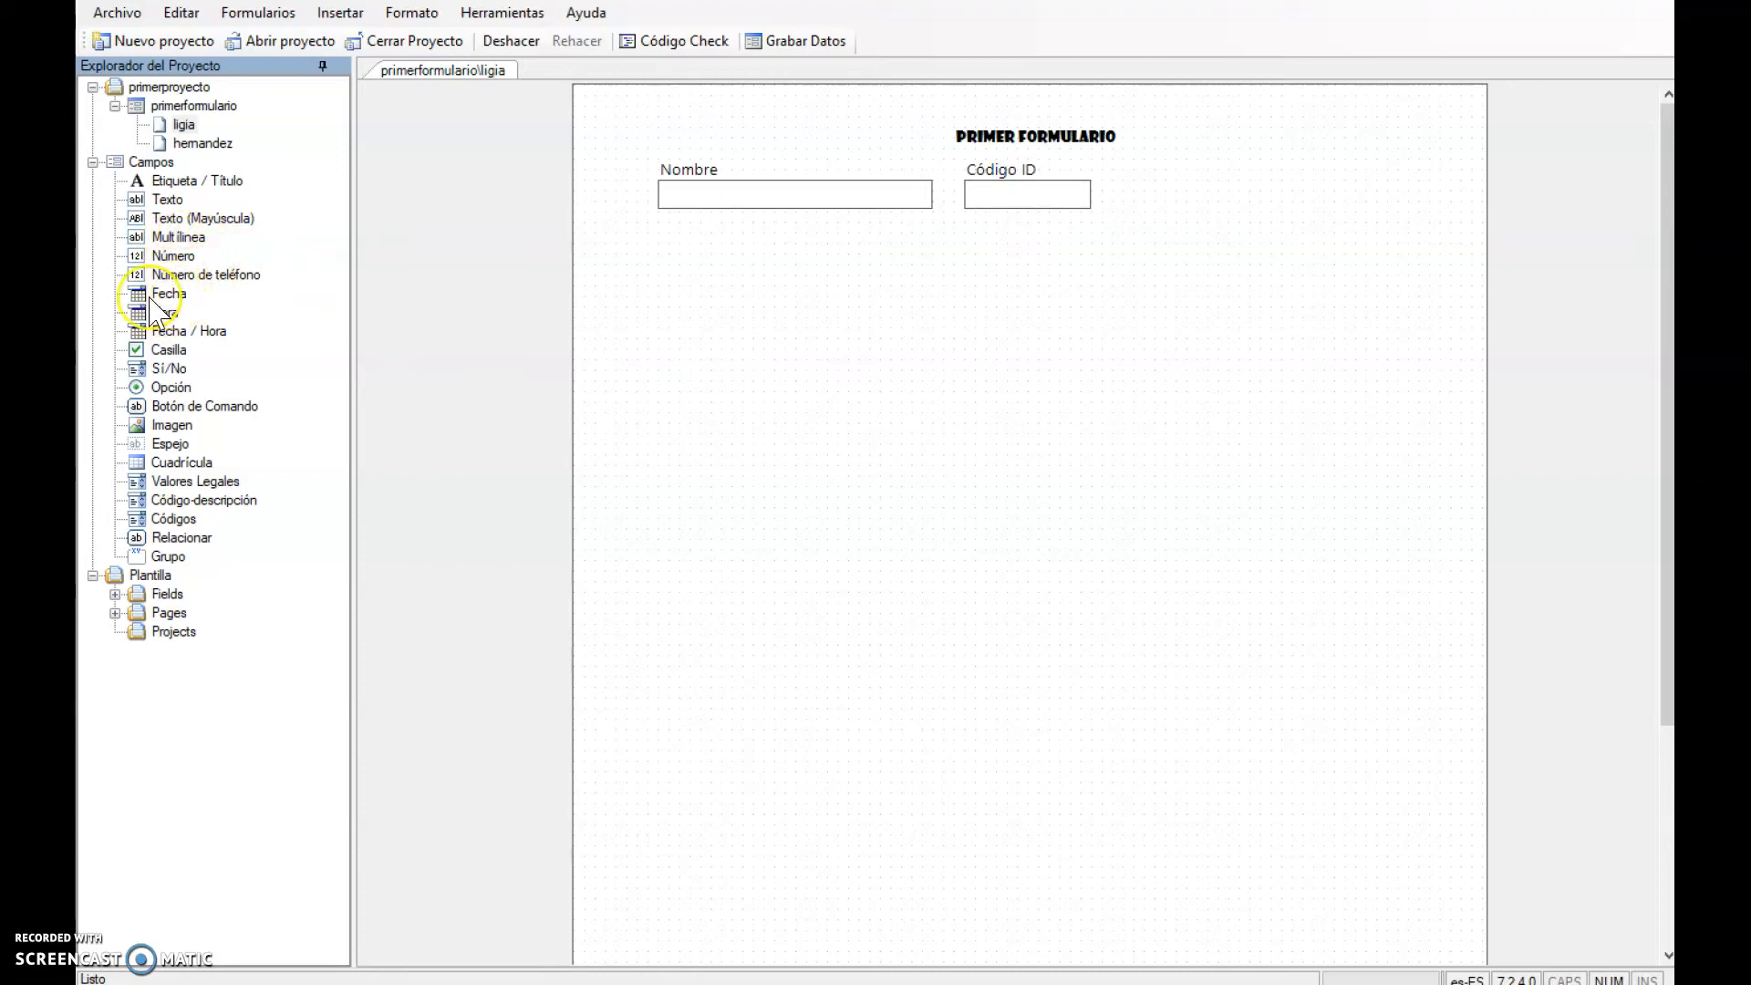
- Add a date/time field labelled "FECHA DE ENTREVISTA" and place it directly below the Nombre field
left_click_drag(166, 332, 717, 356)
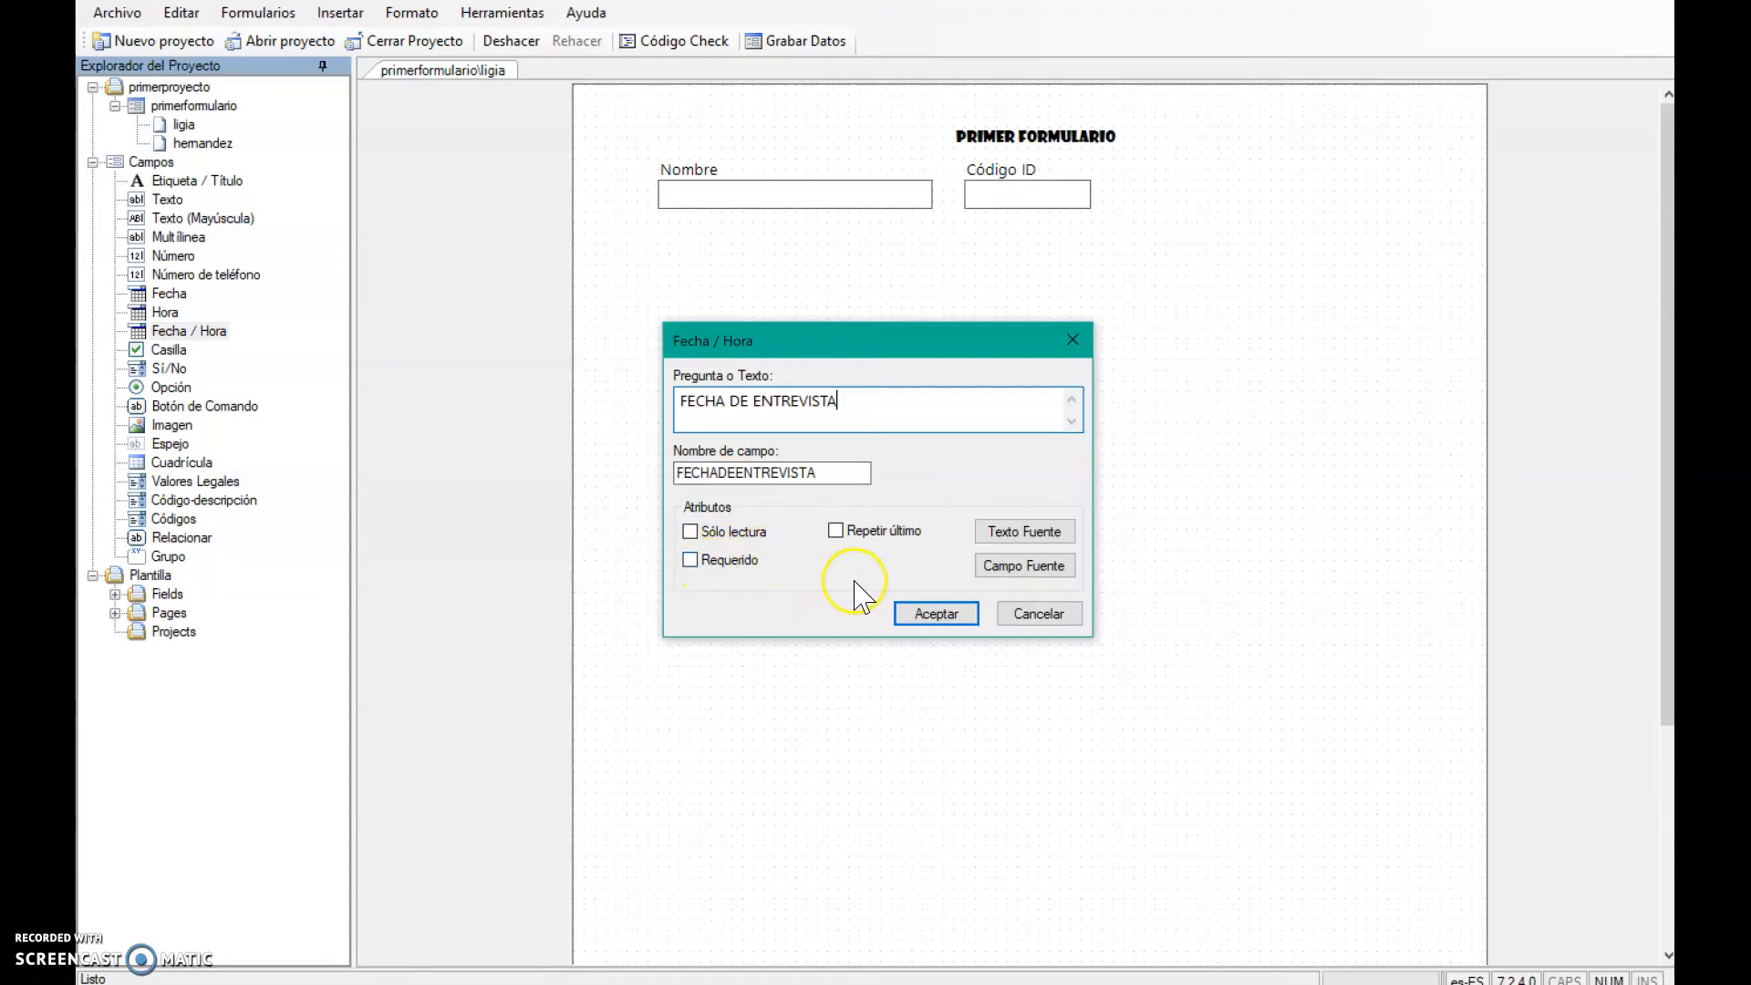
left_click(946, 617)
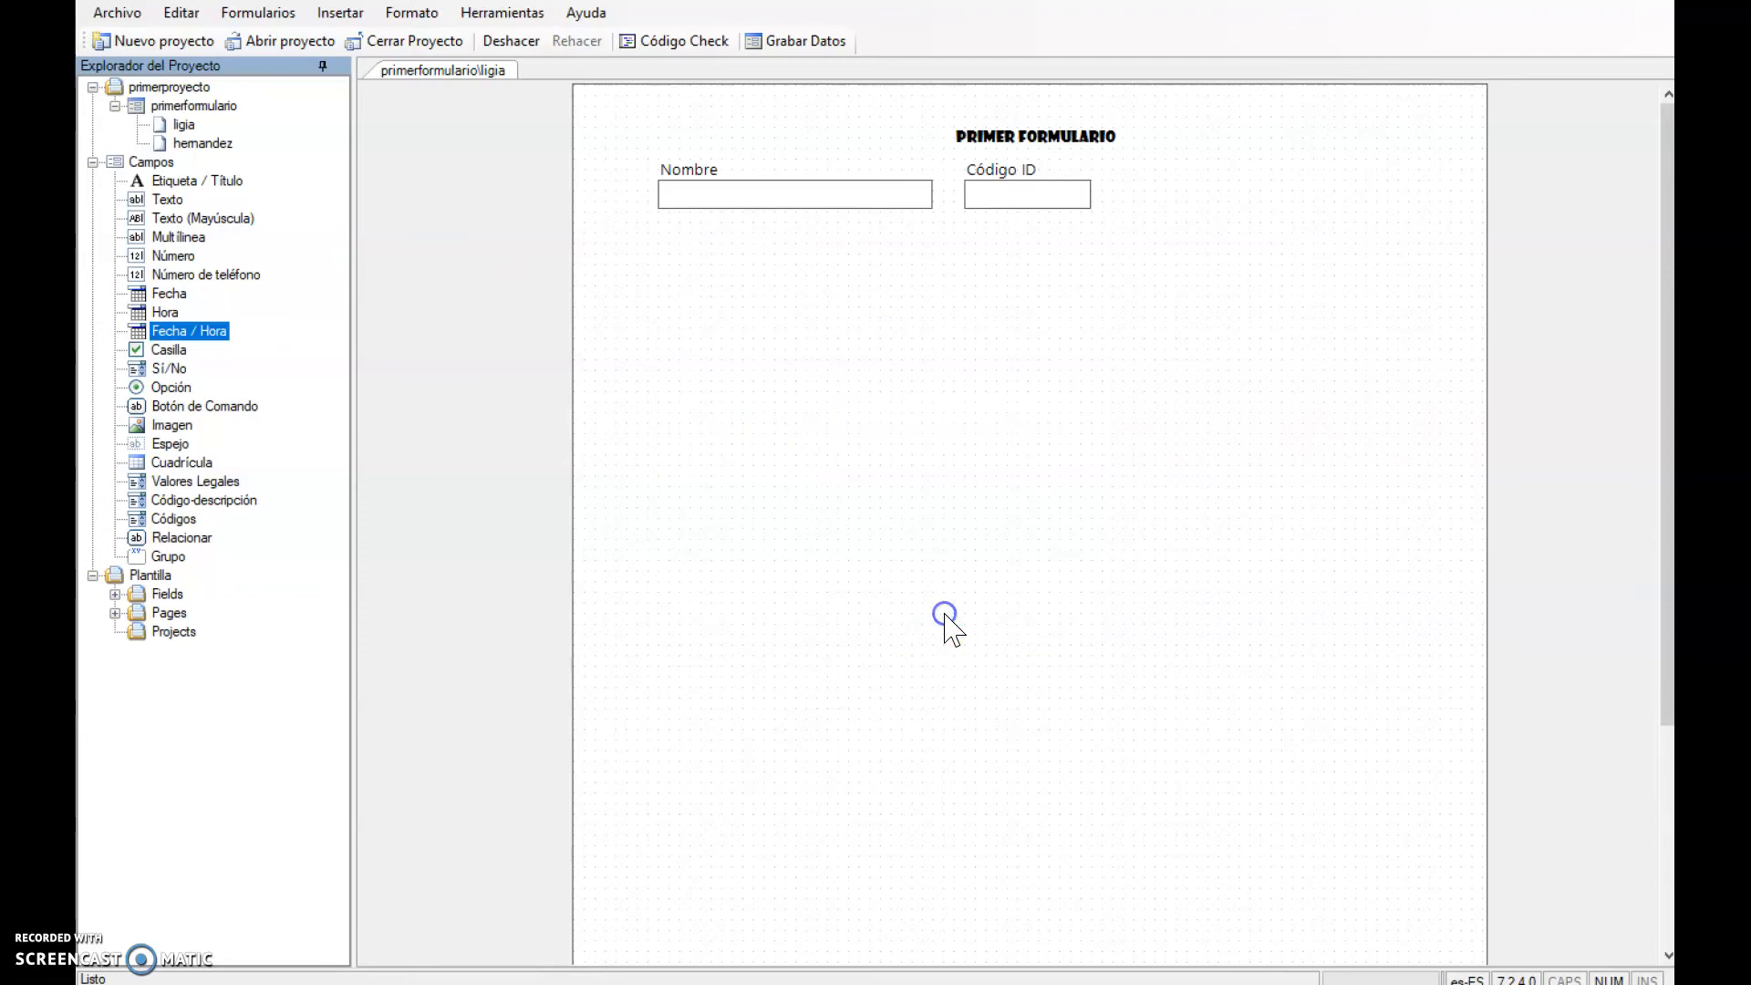
left_click_drag(793, 358, 732, 234)
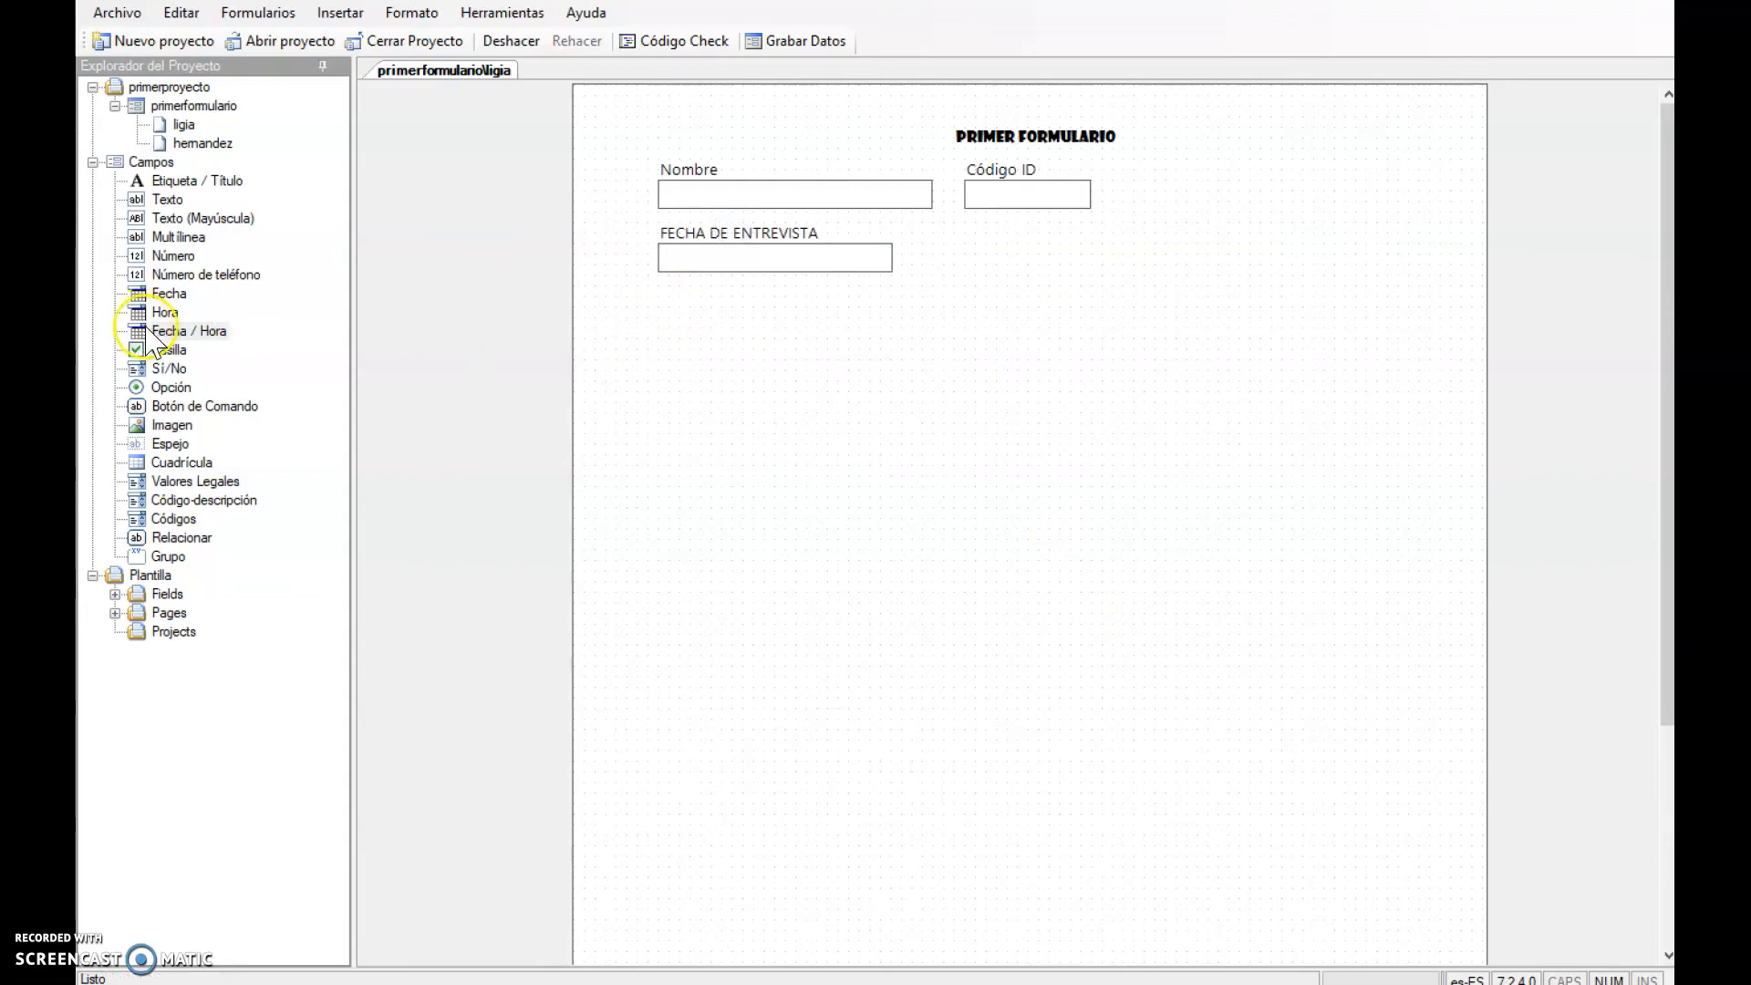
- Add a checkbox field labelled "HEMATOLOGIA" and place it below the FECHA DE ENTREVISTA field
left_click(172, 297)
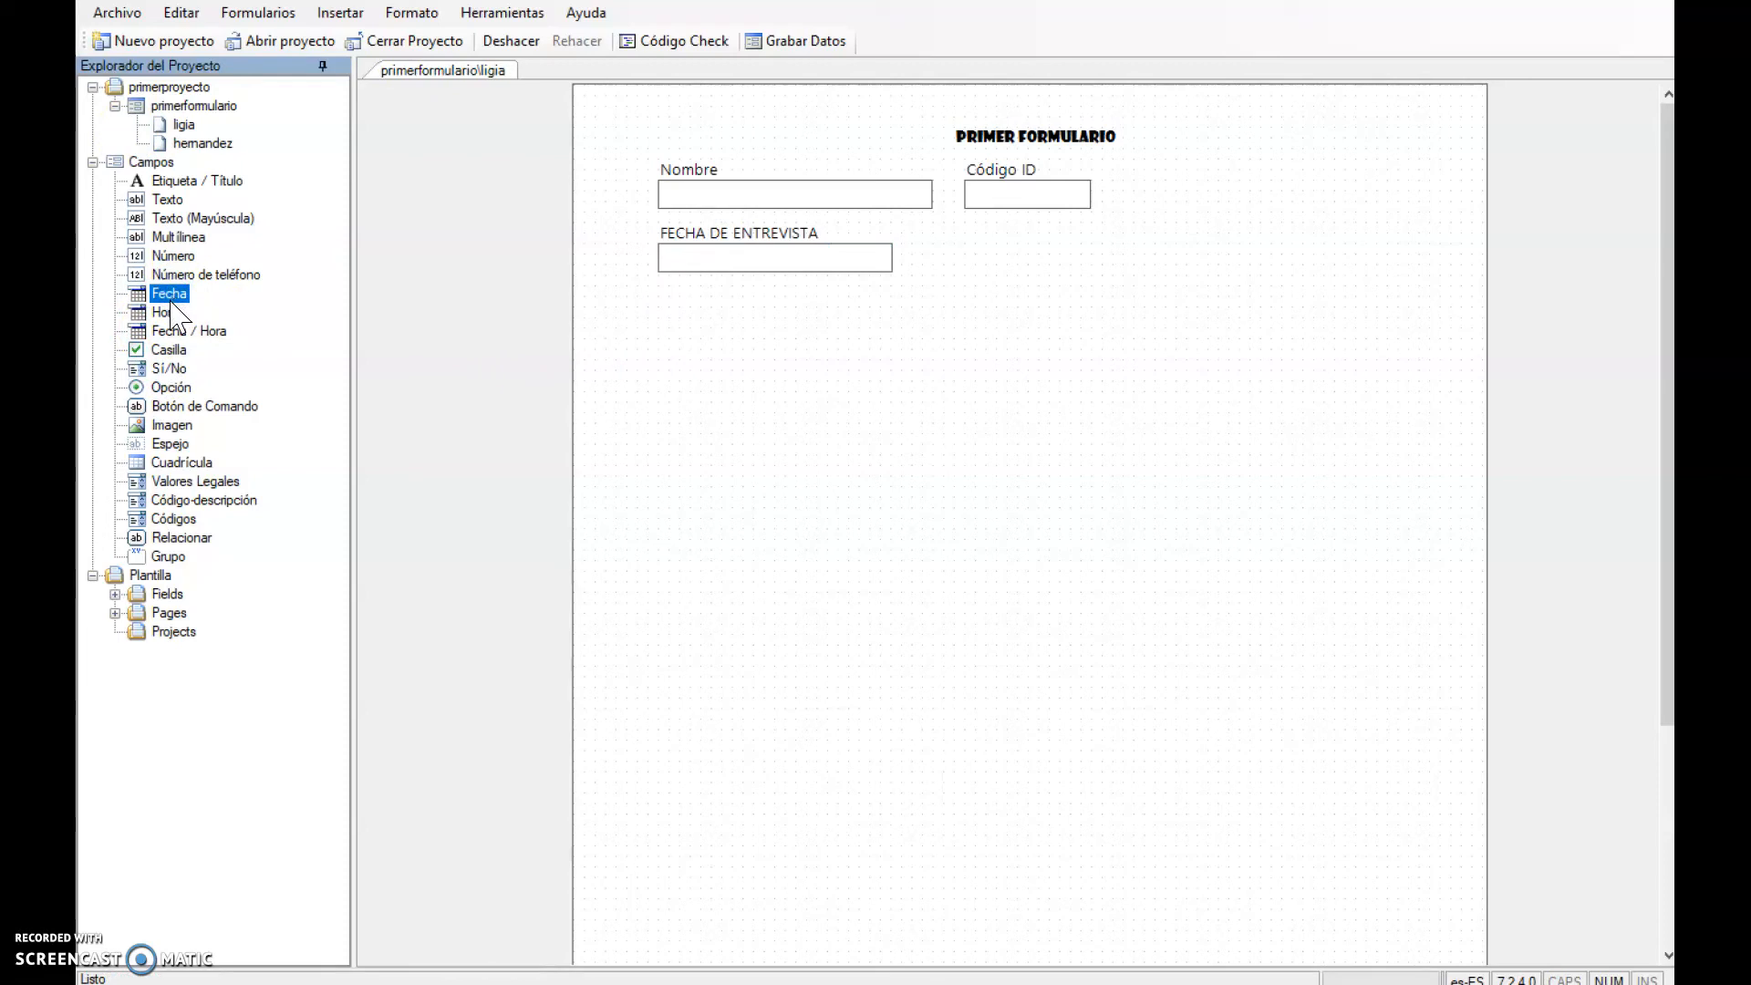
left_click(166, 354)
left_click_drag(165, 357, 713, 381)
left_click(725, 397)
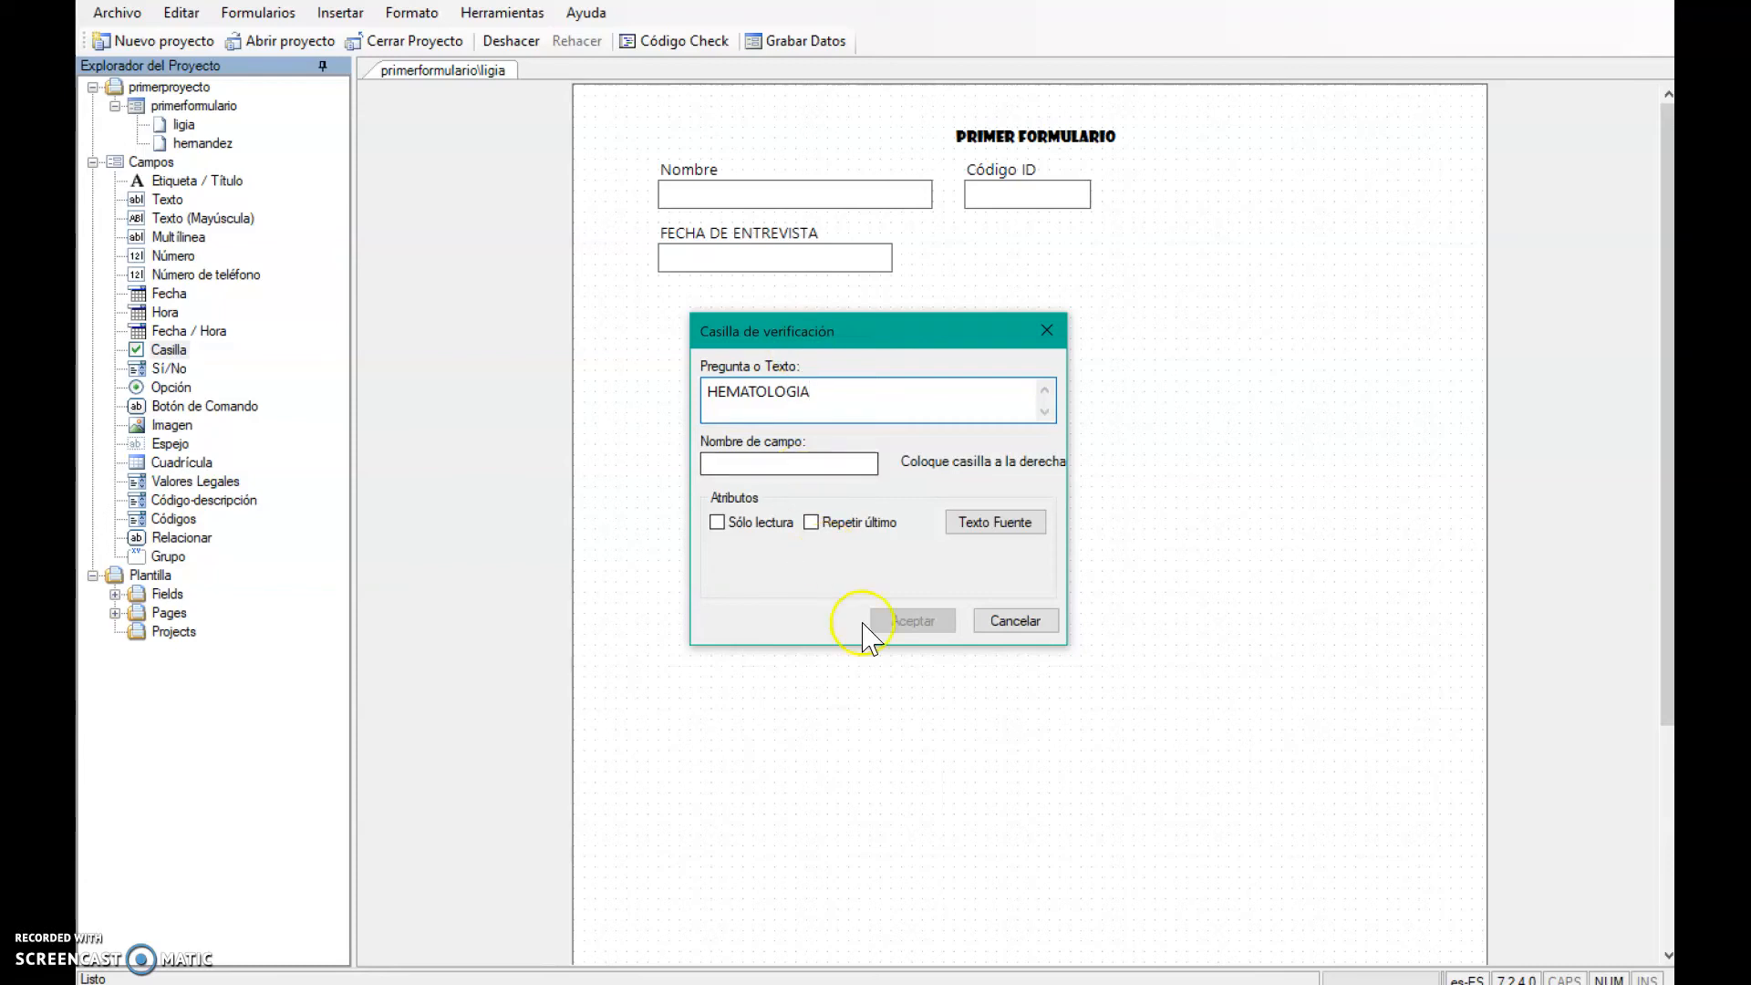
key("Tab")
left_click(913, 621)
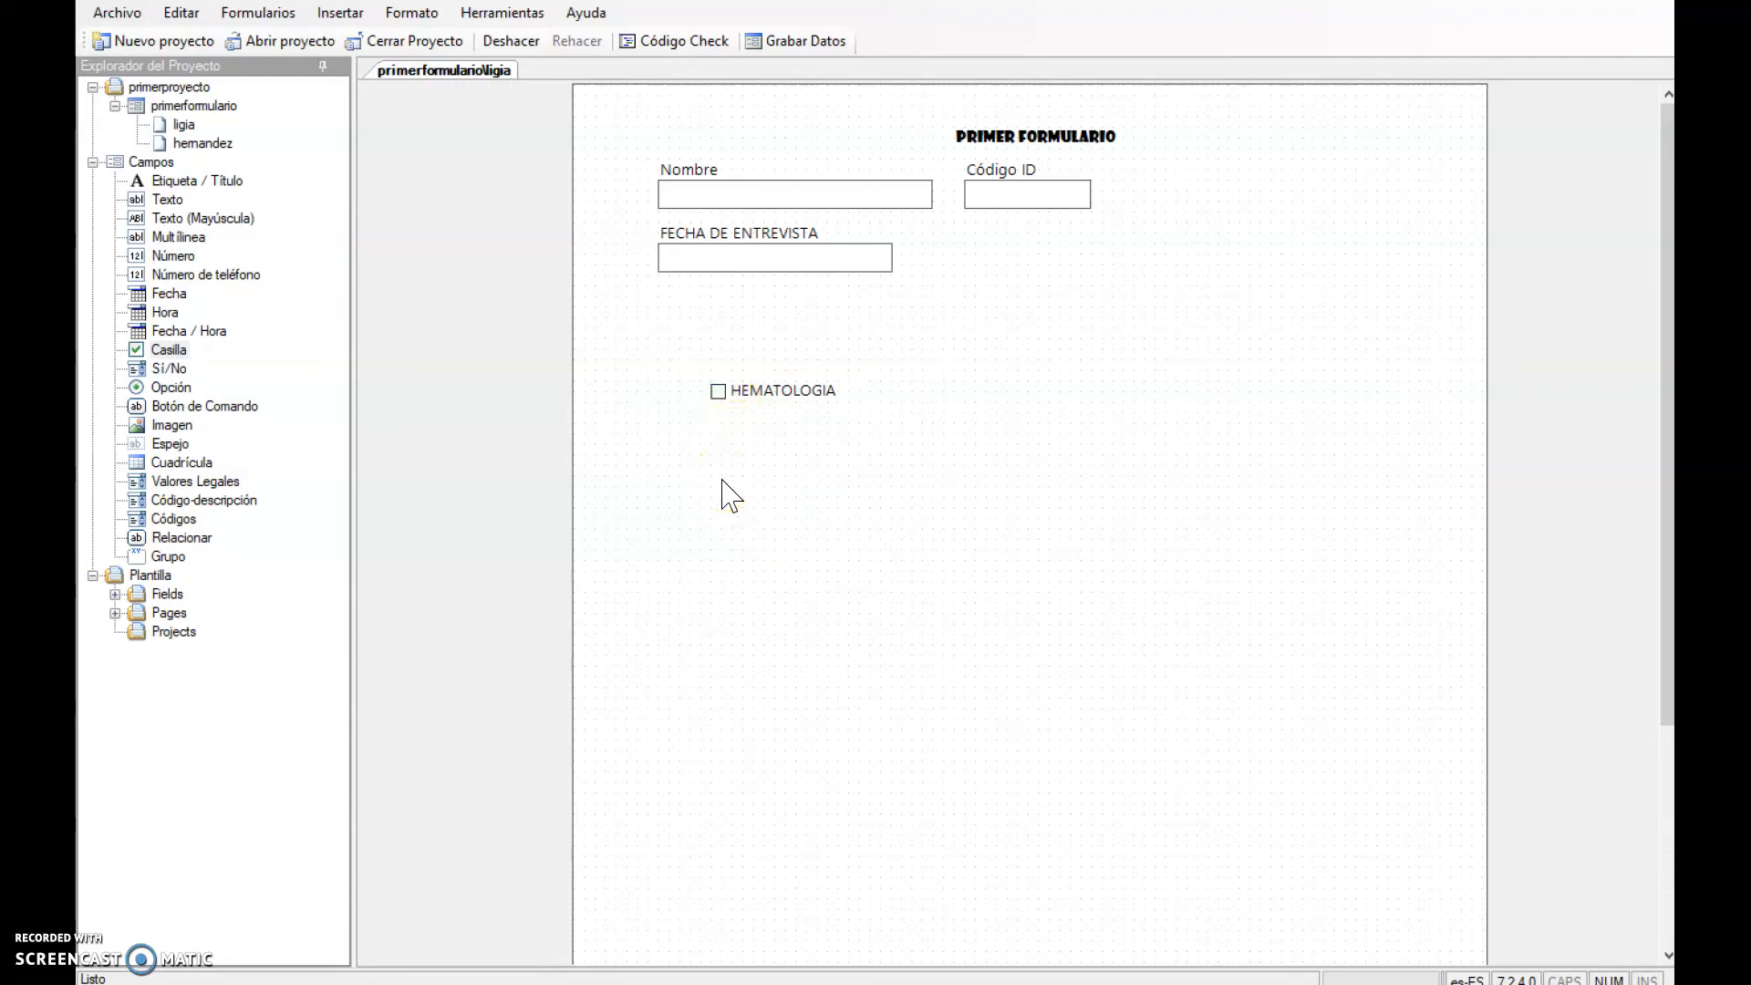
left_click_drag(715, 391, 397, 181)
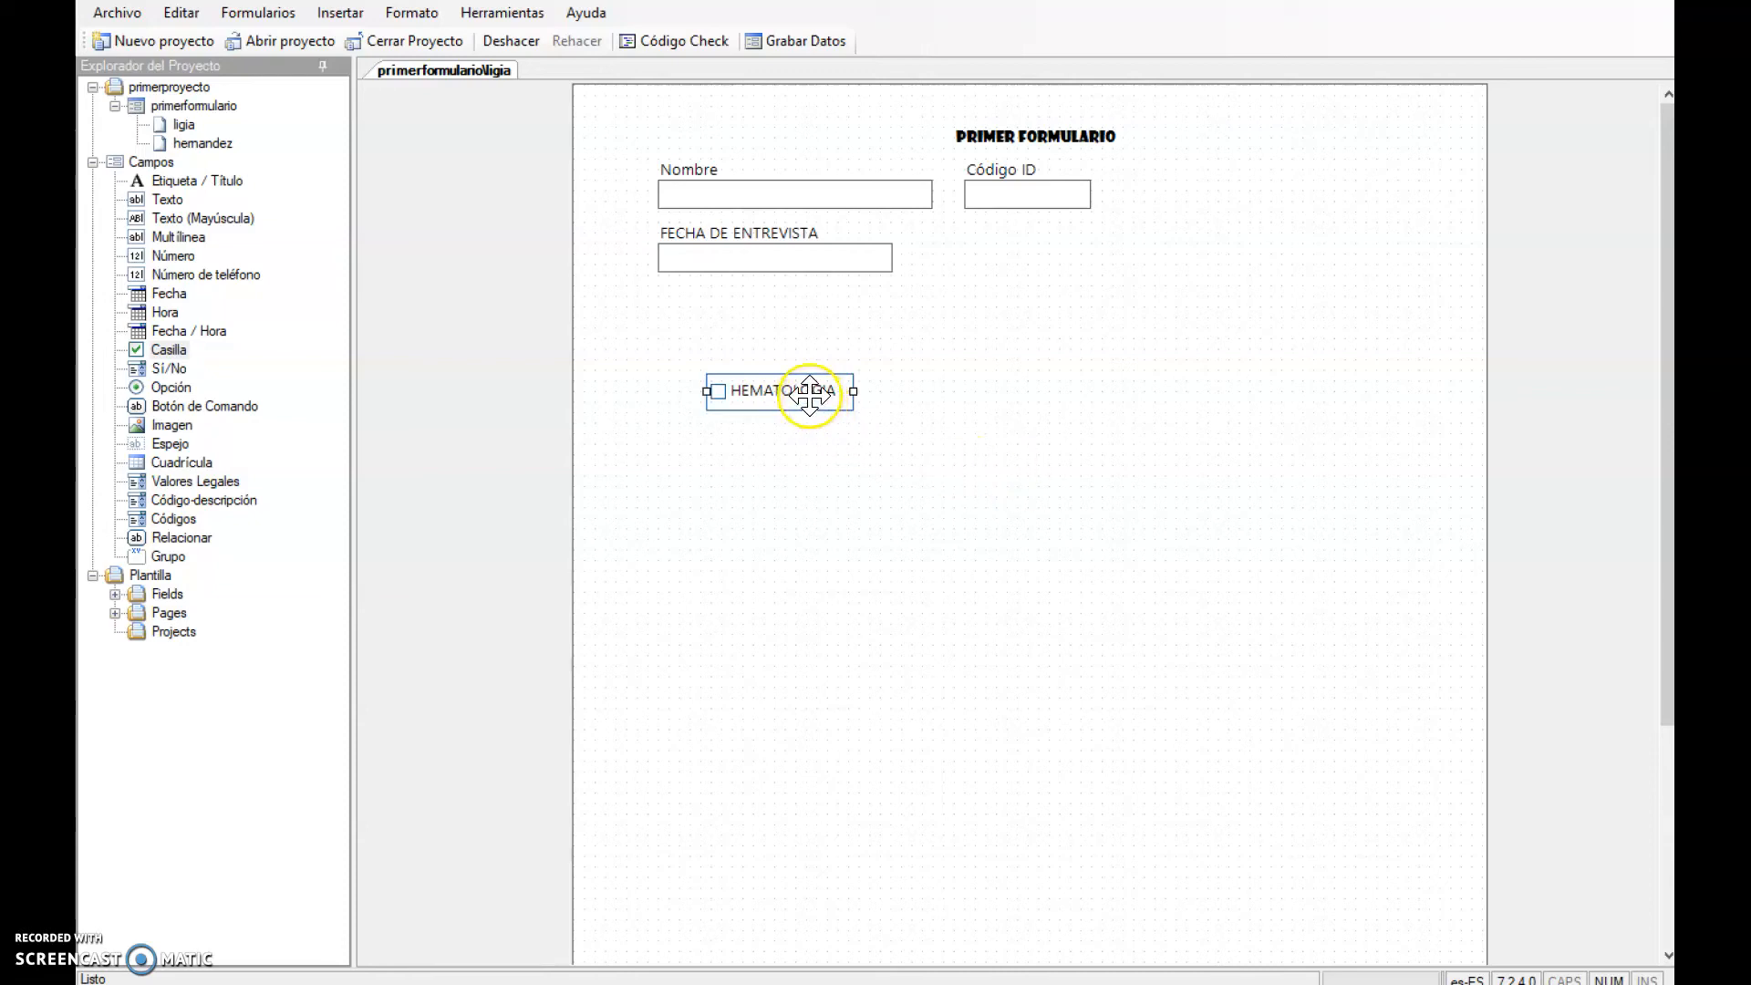
left_click_drag(810, 396, 766, 325)
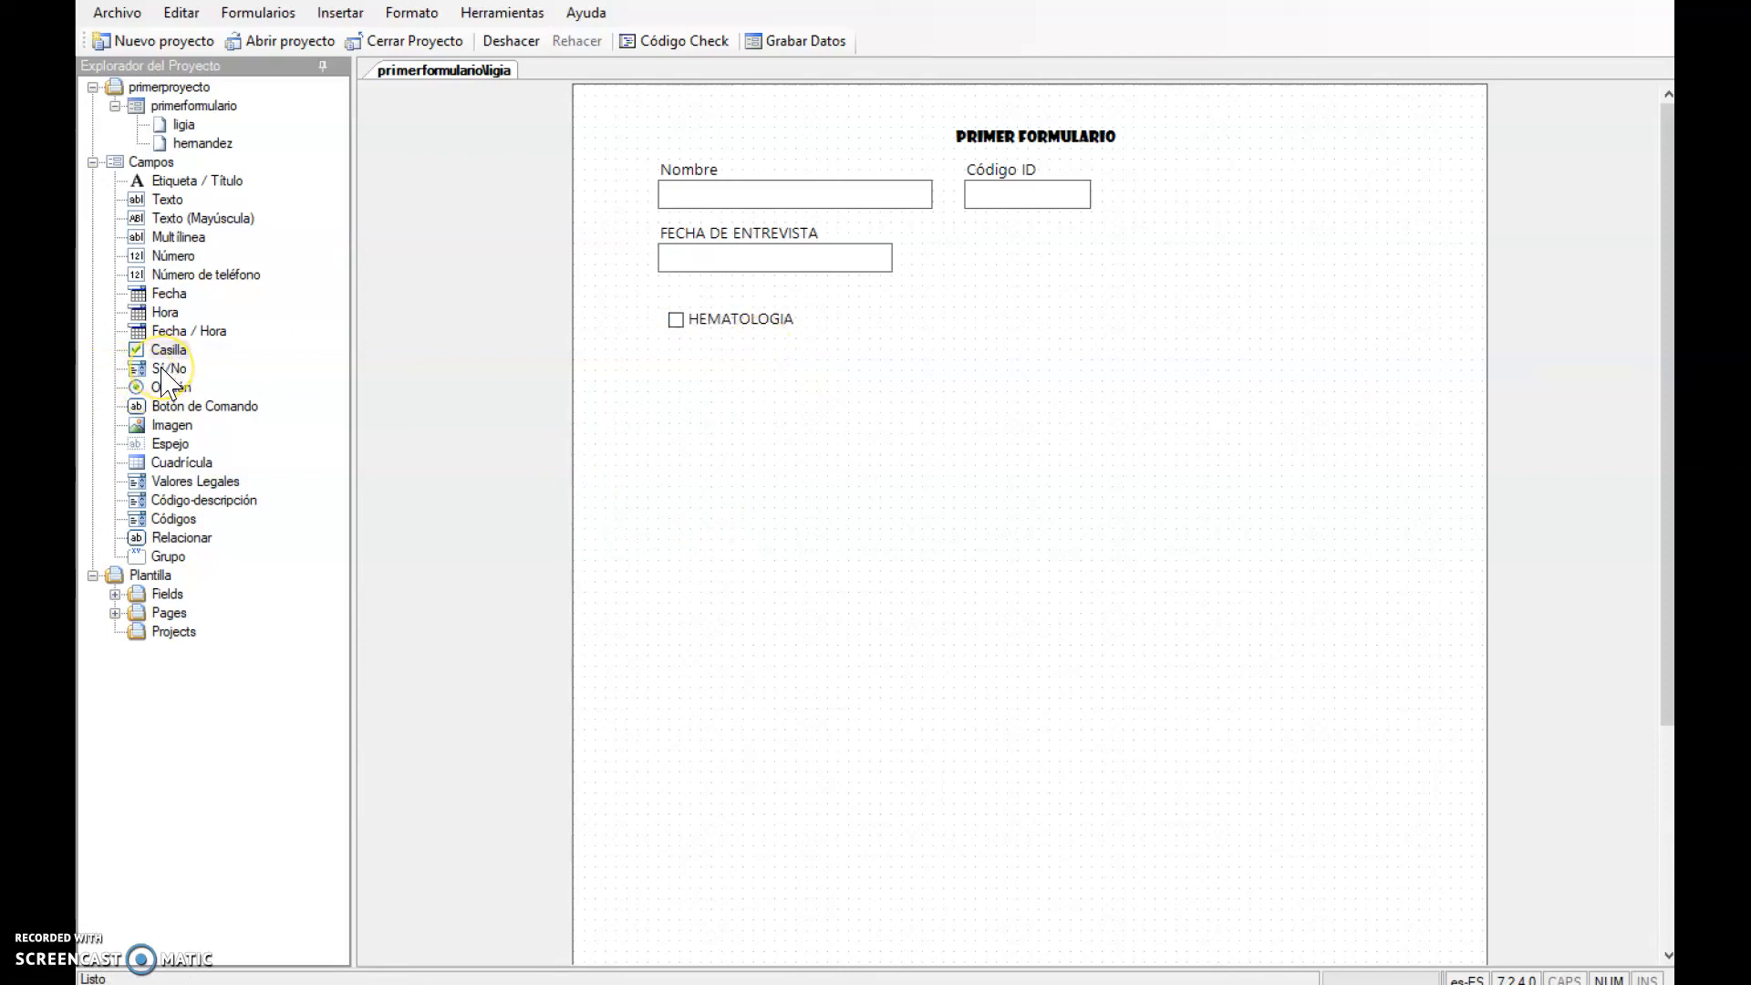
- Add a Yes/No field labelled "ESTA EMBARAZA?", move it near the page's upper right edge, and check its answer options
left_click_drag(167, 350, 672, 451)
left_click(737, 400)
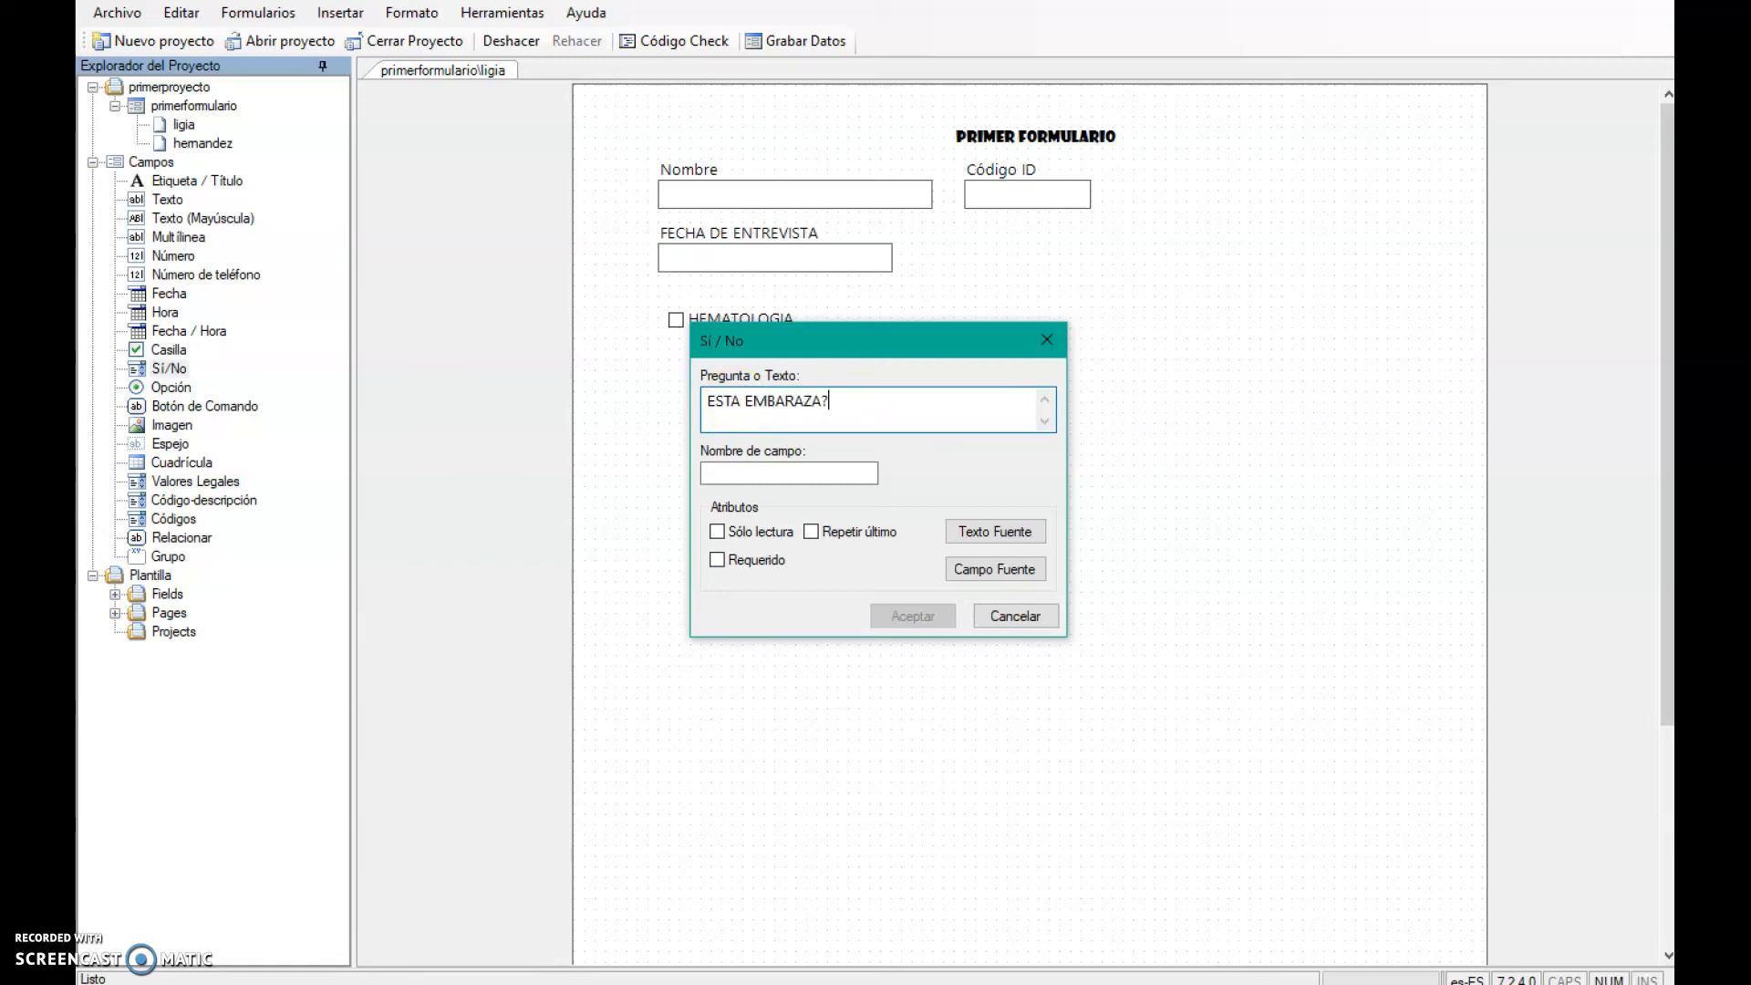
left_click(763, 474)
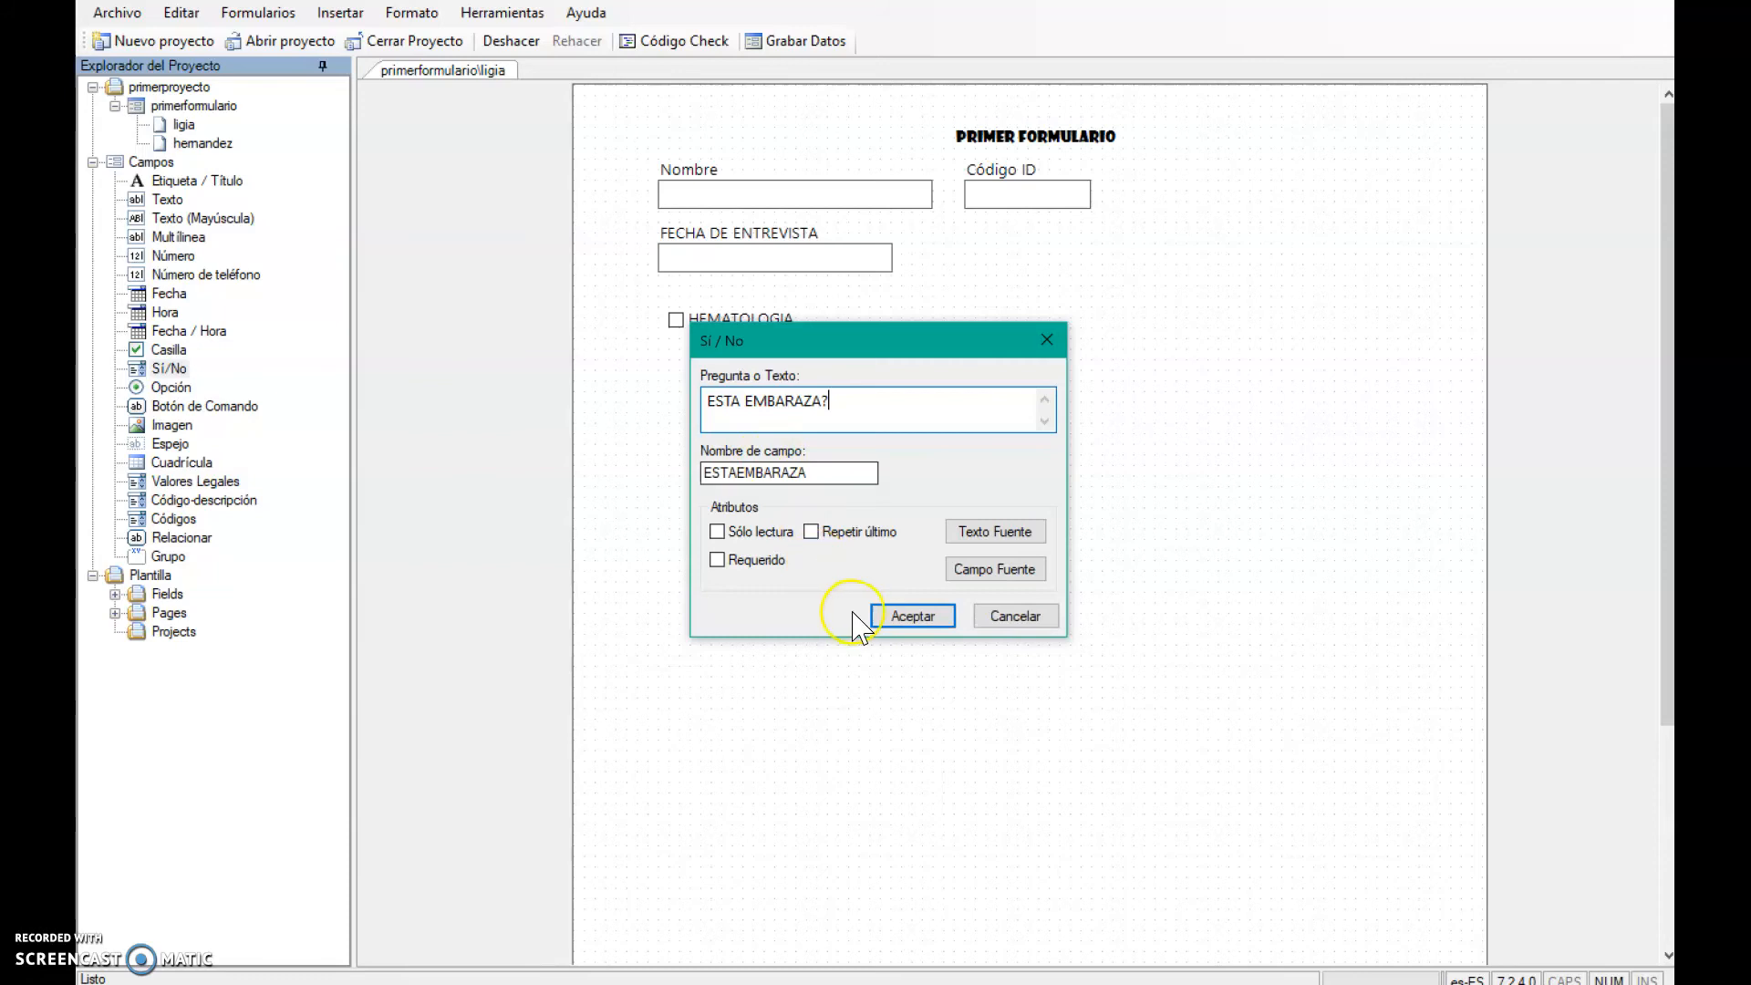
left_click(889, 616)
left_click_drag(880, 461, 1312, 235)
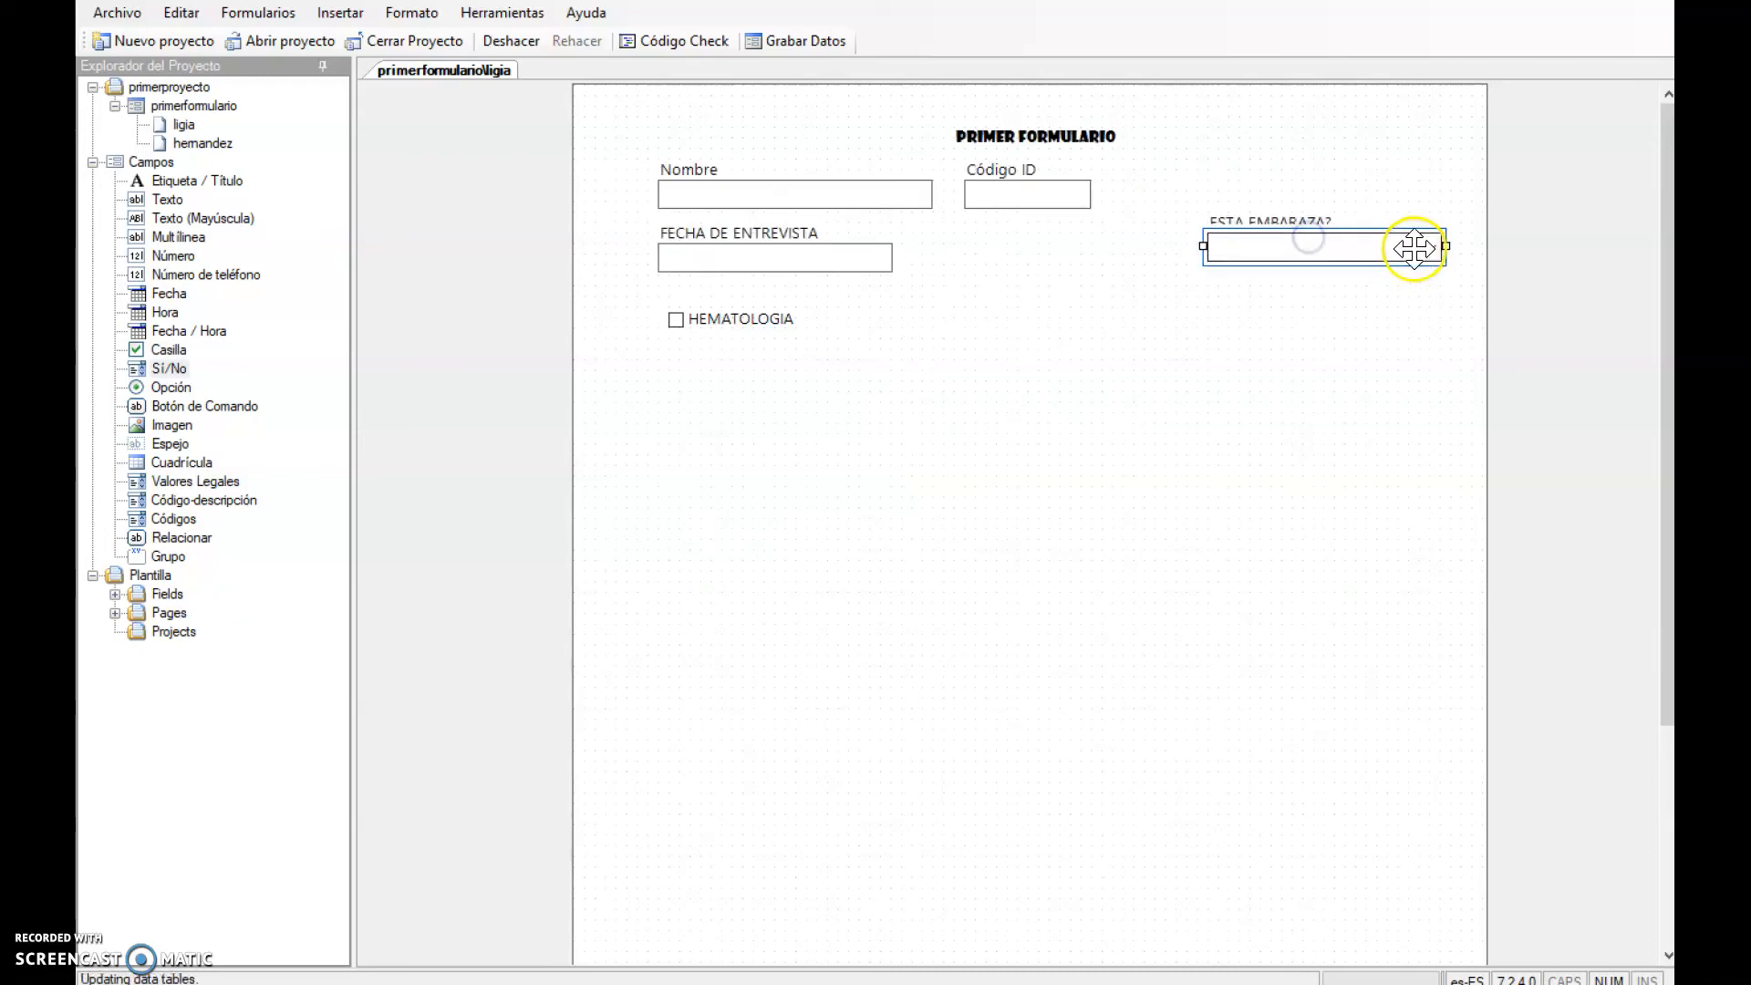
left_click(1439, 245)
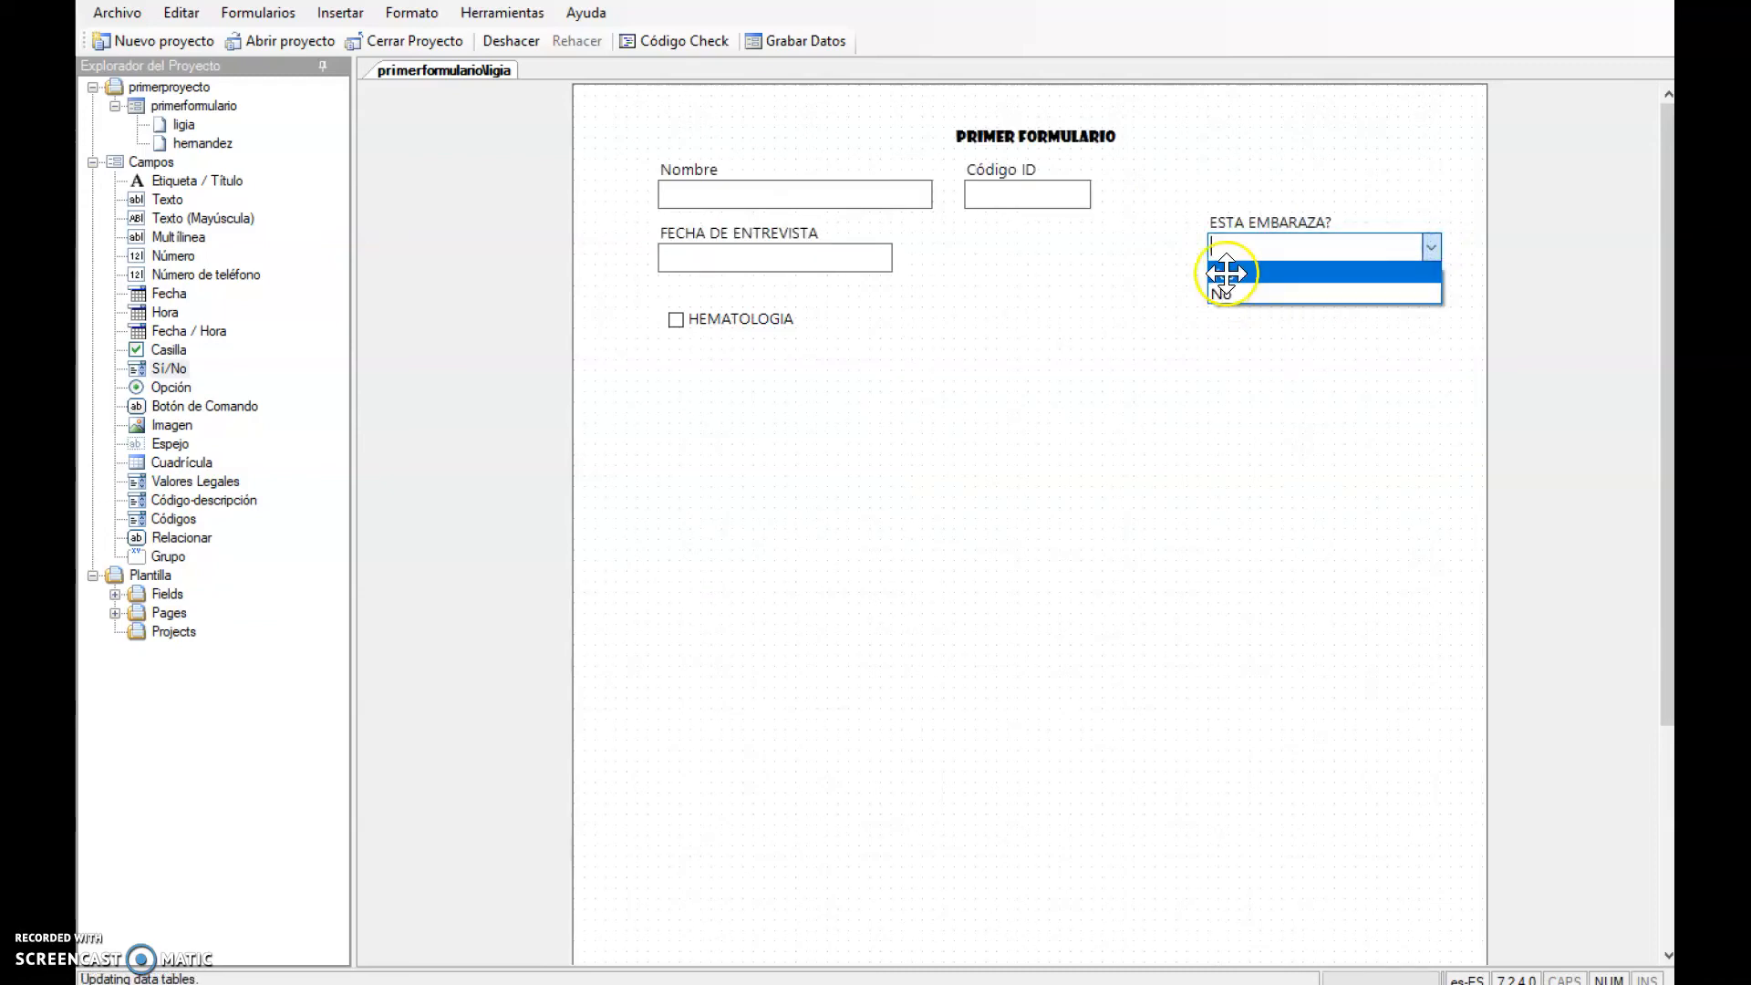
left_click(1085, 478)
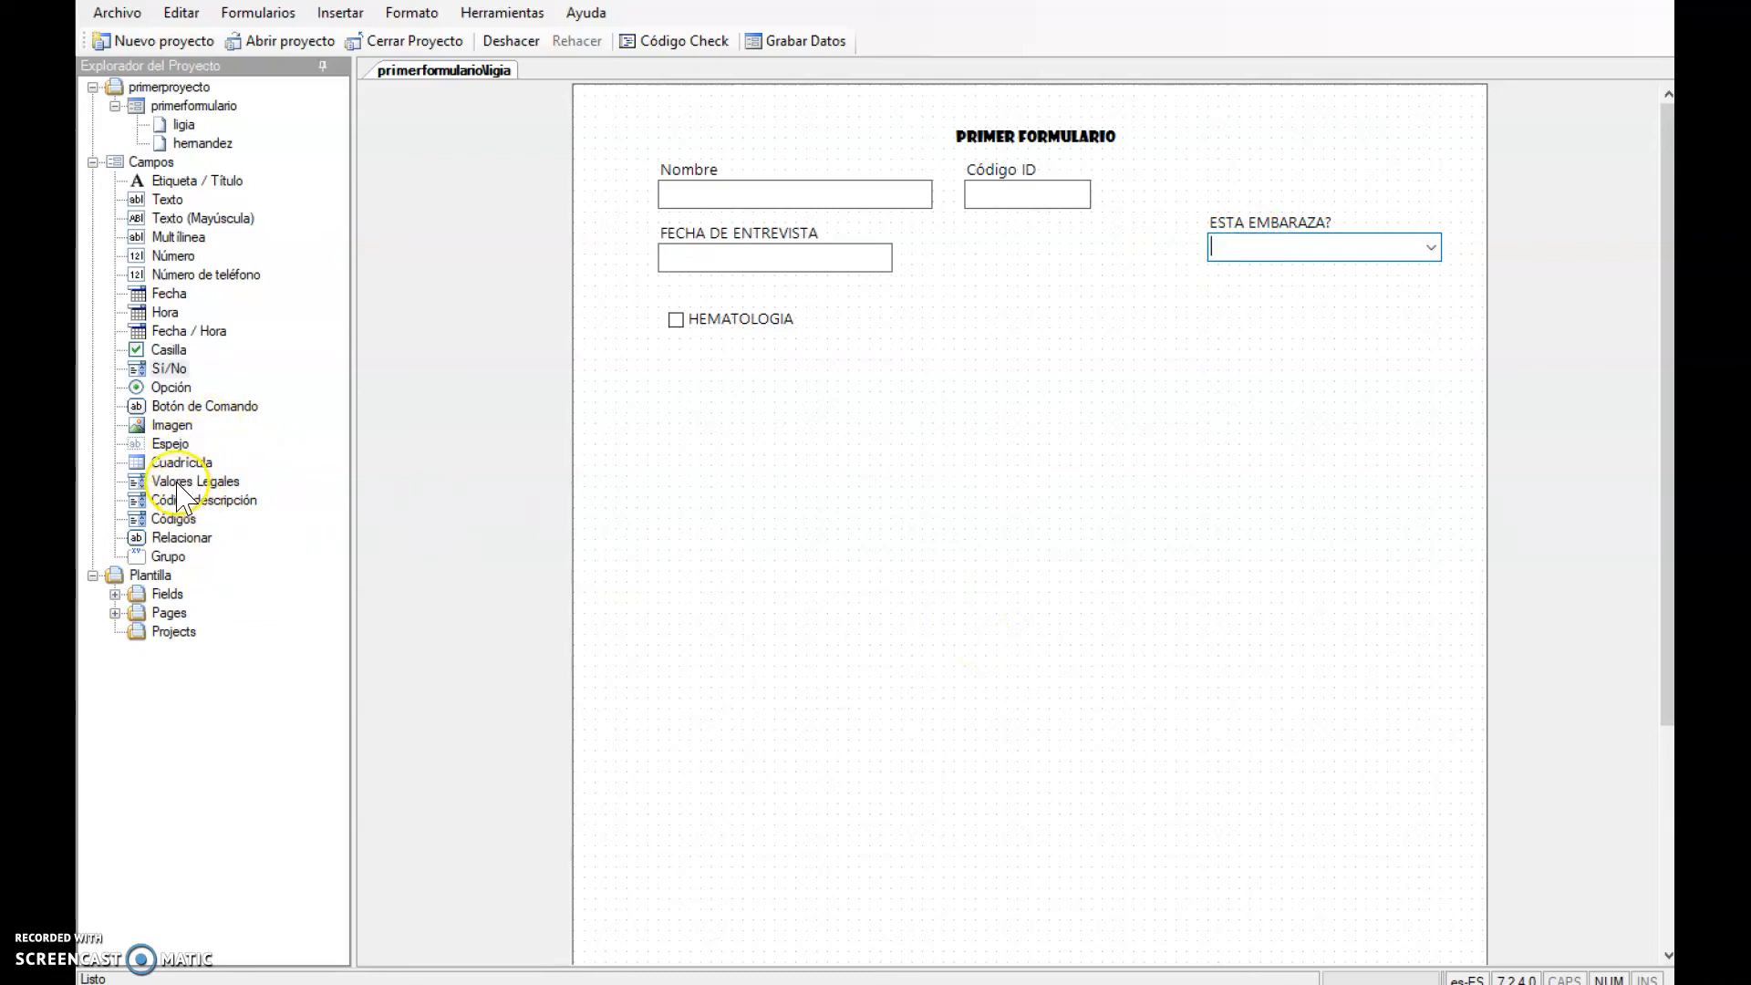
- Define a legal values field labelled "GÉNERO" and create a new data source table for it
left_click_drag(176, 482, 823, 440)
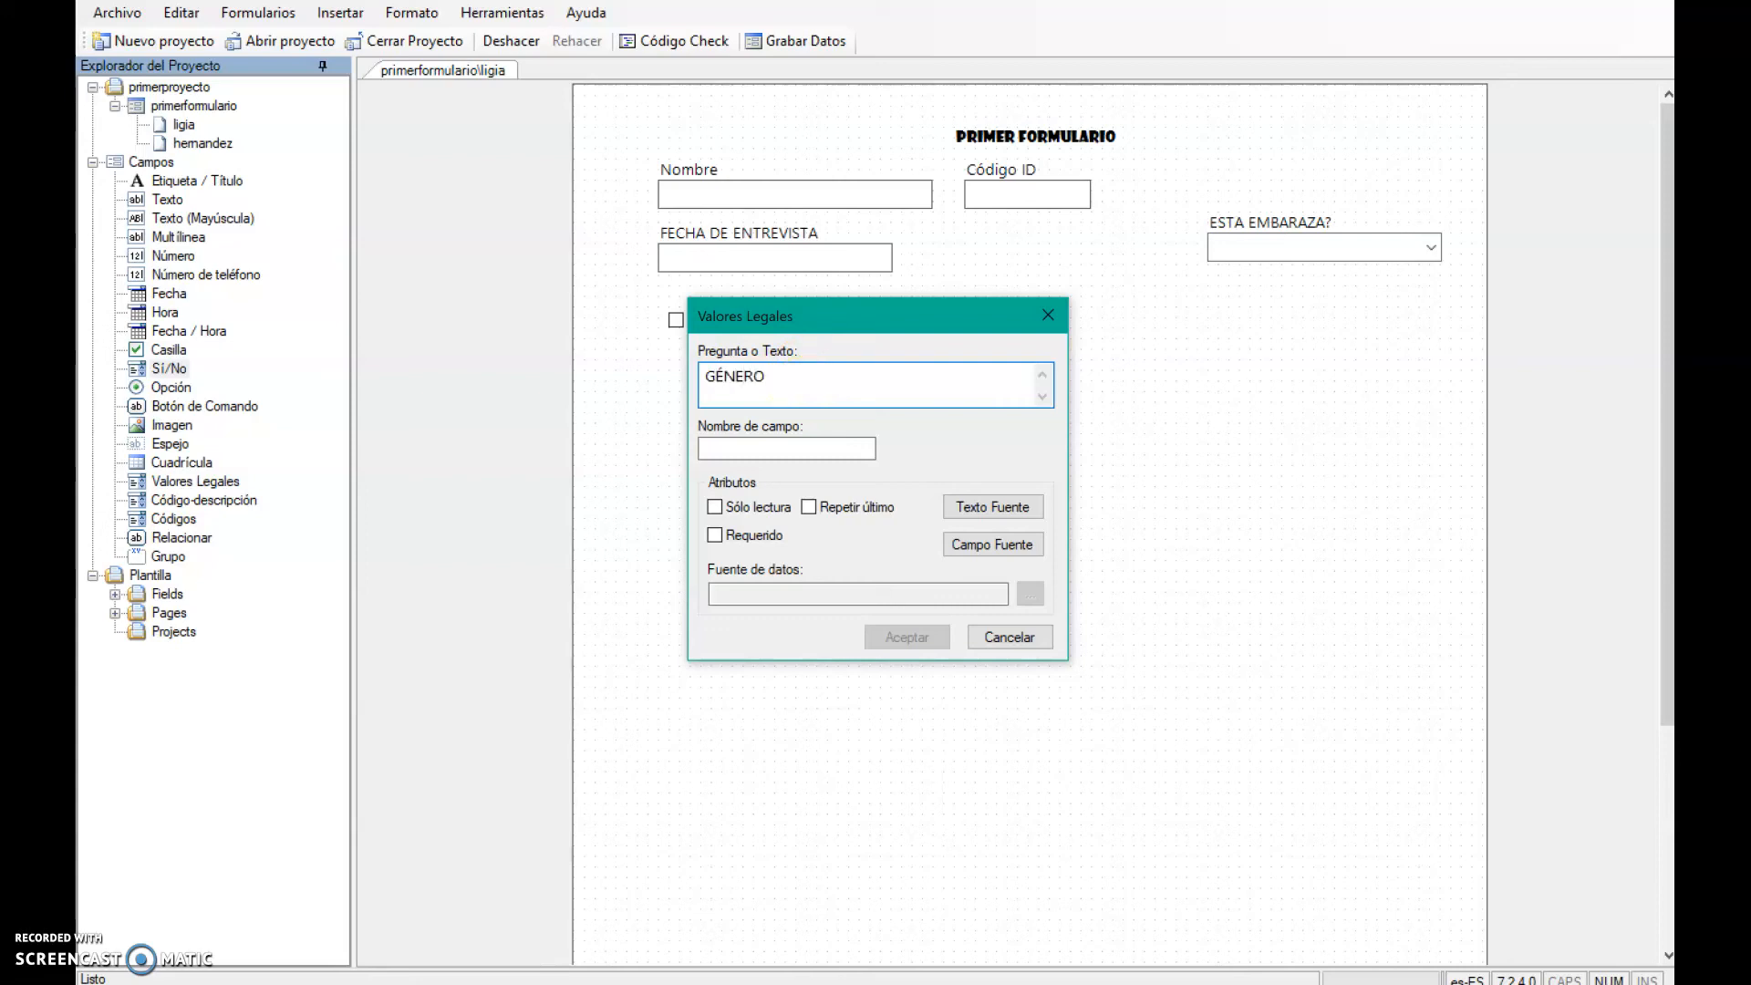
left_click(766, 445)
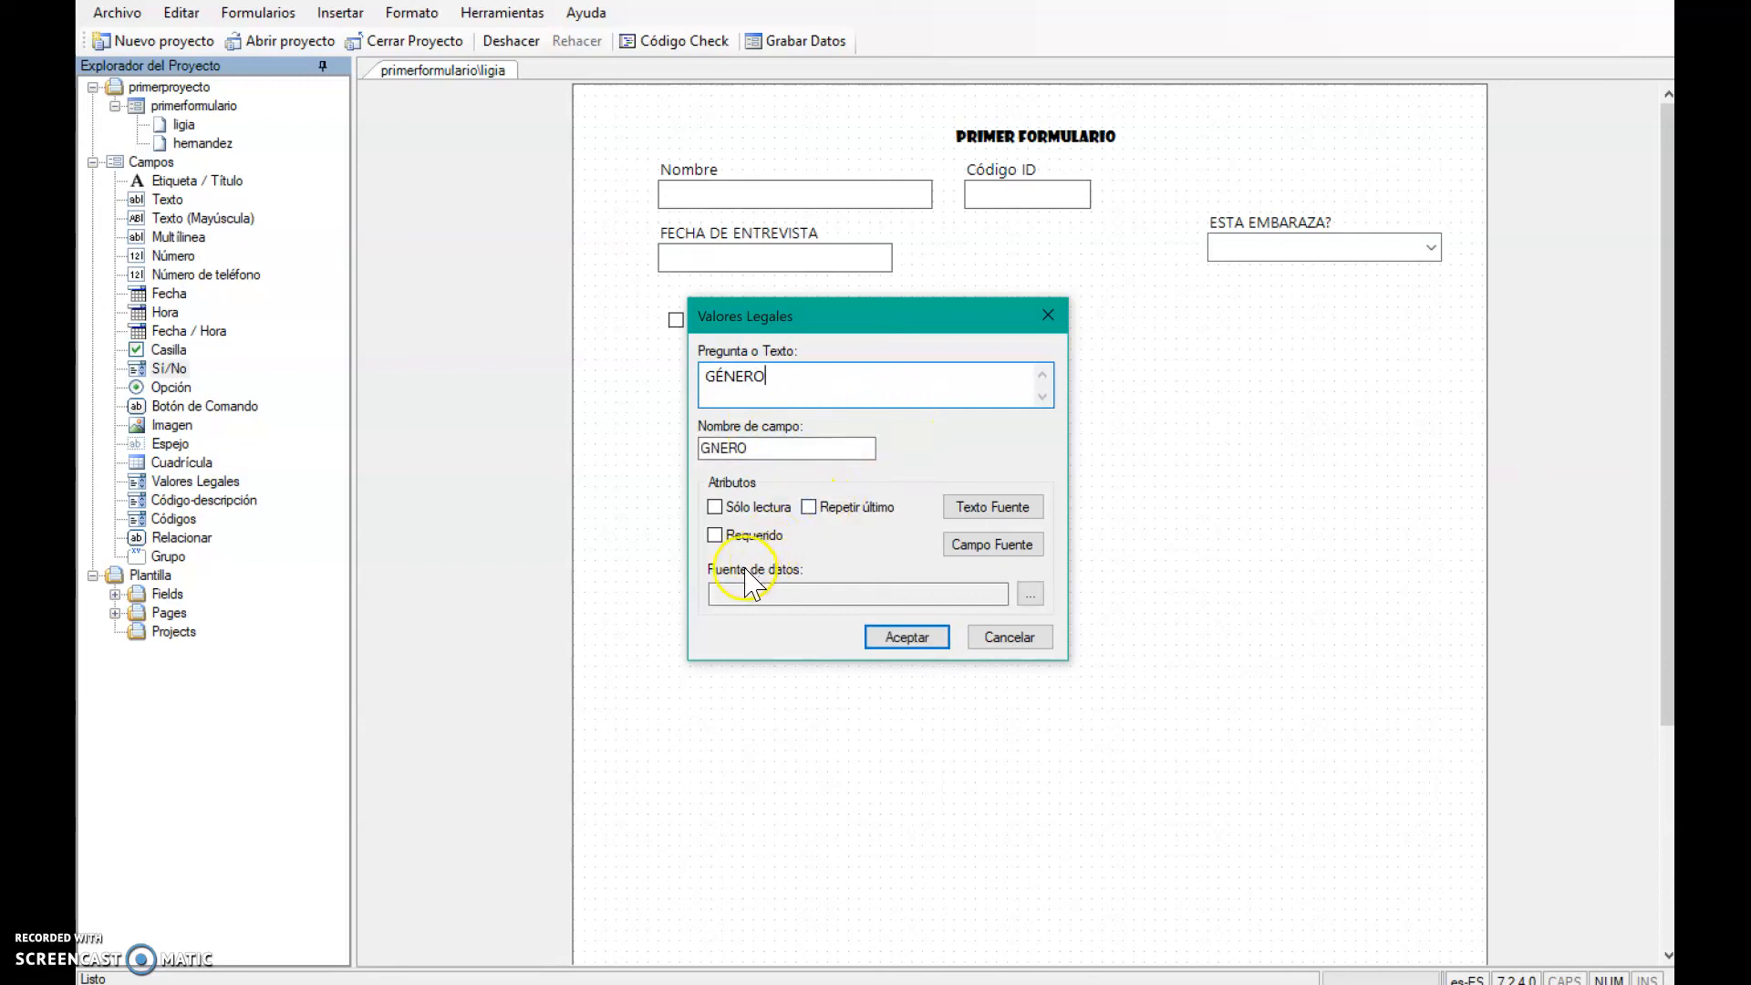
left_click(1031, 596)
left_click(807, 677)
left_click(807, 676)
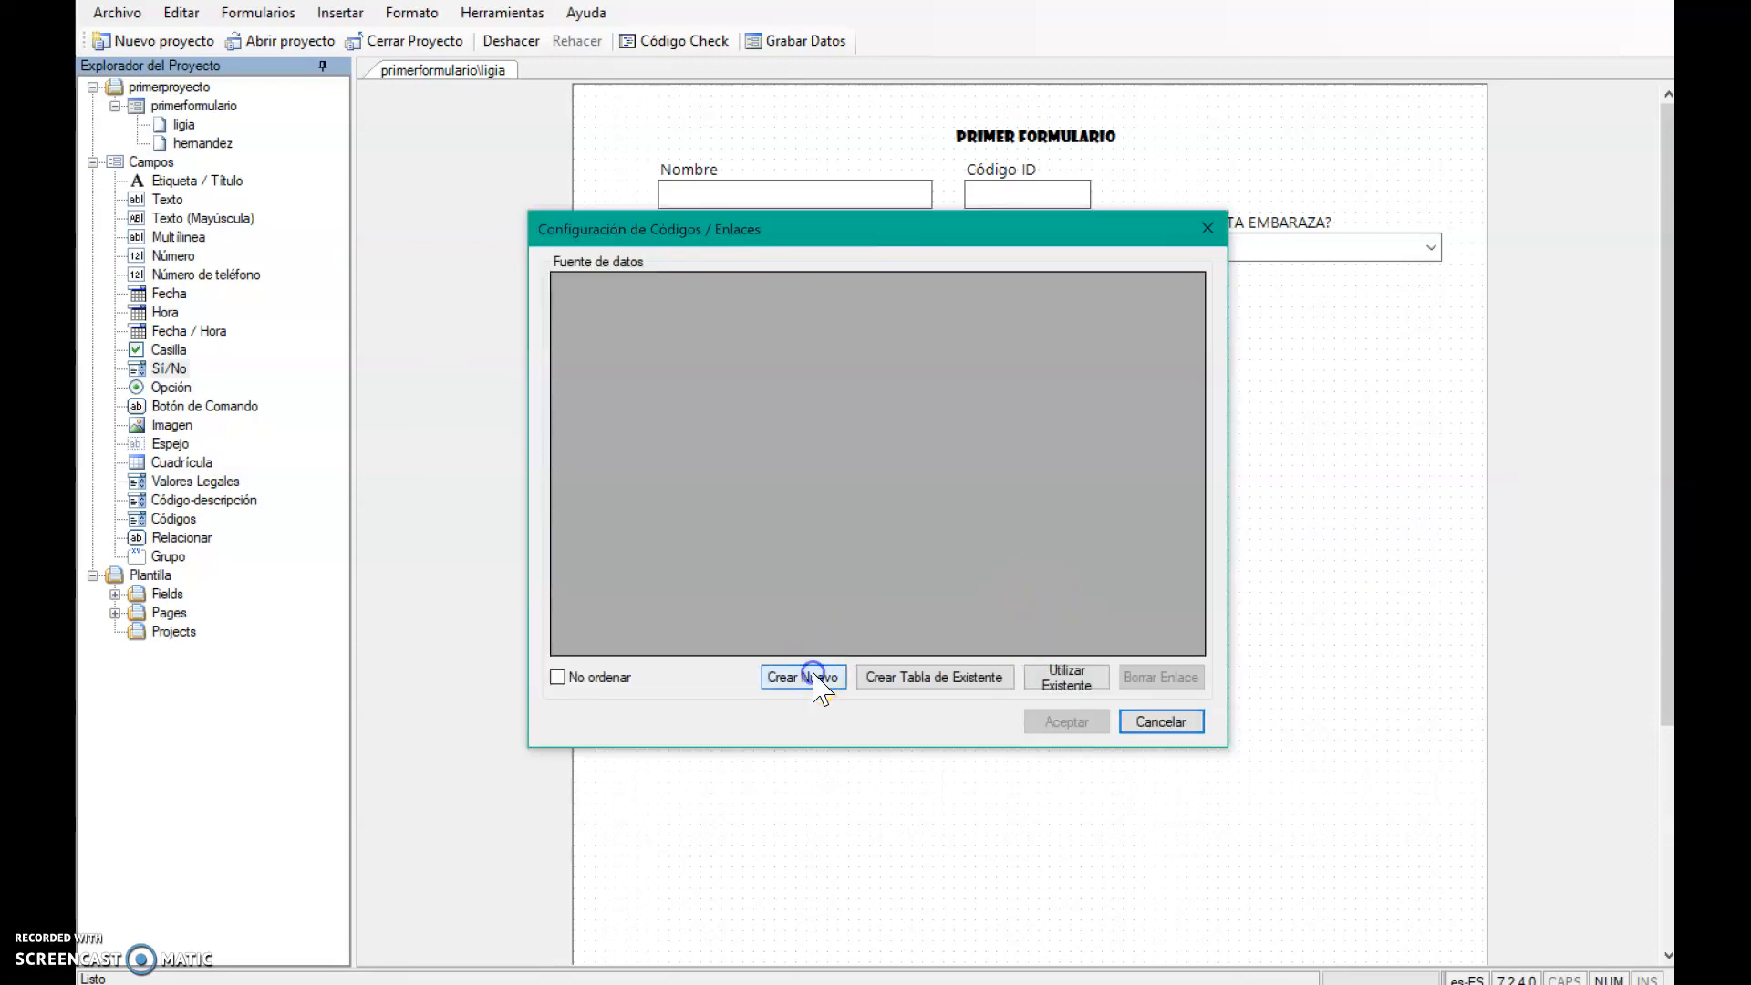
- Enter FEMENINO and MASCULINO as the legal values for the GÉNERO field and accept the list
left_click(666, 312)
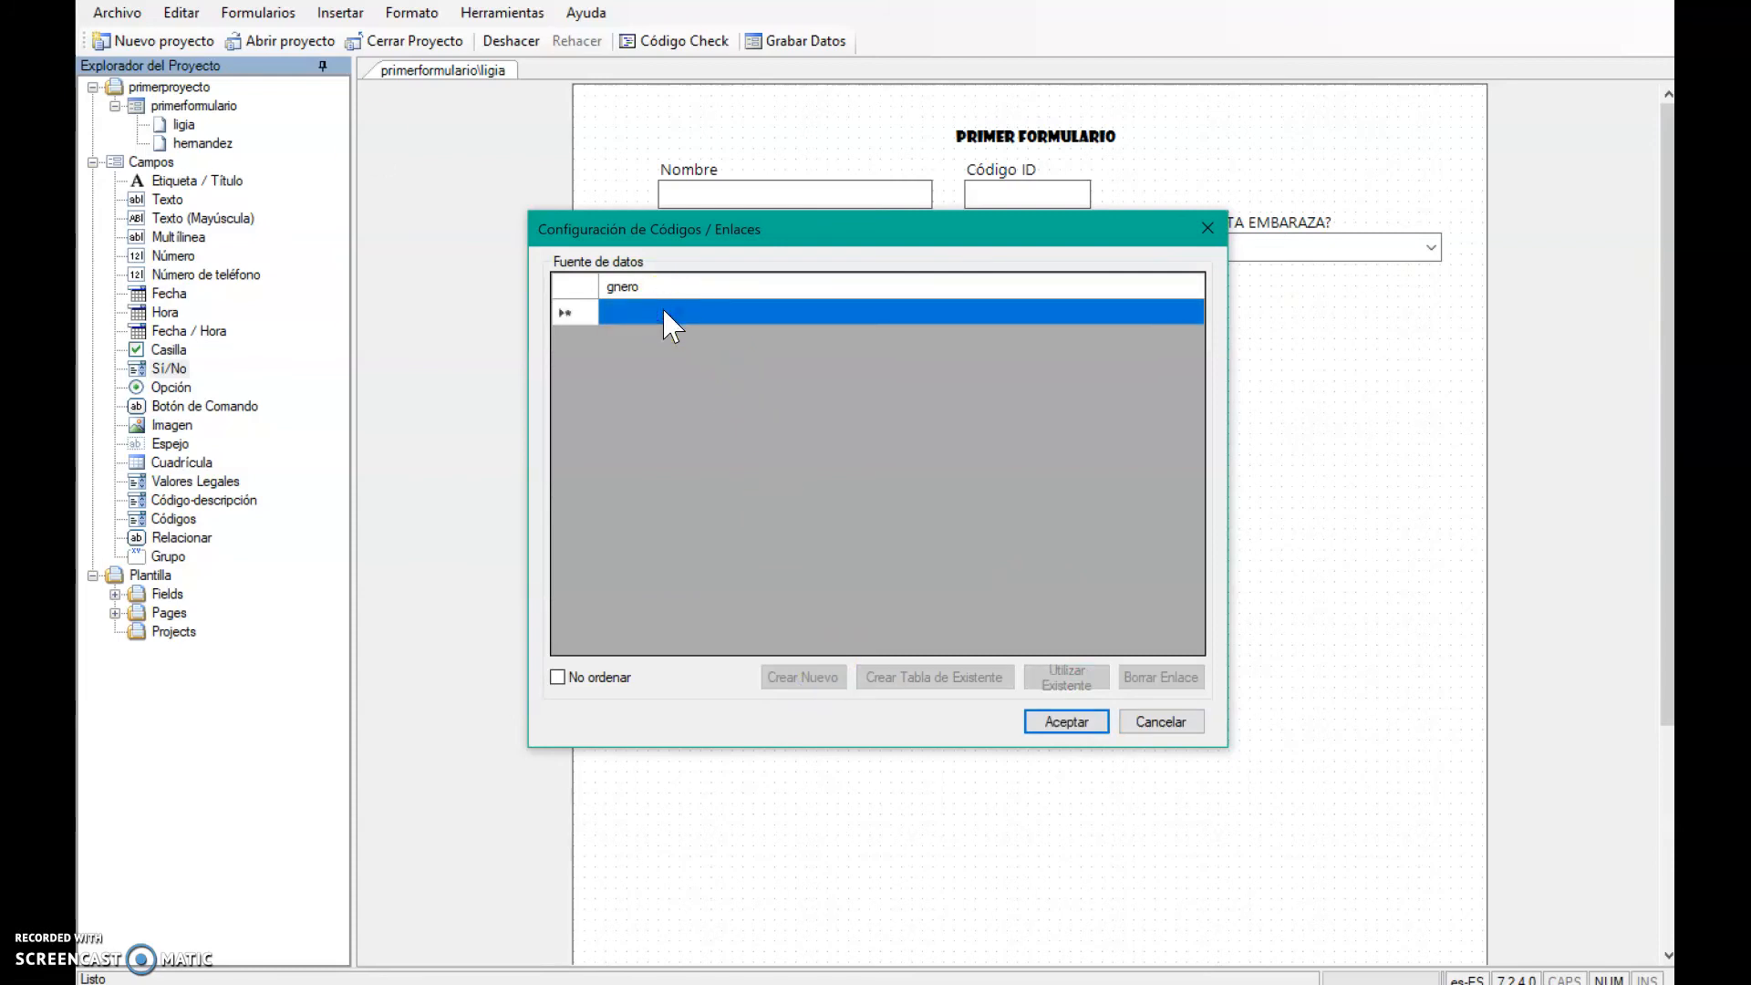
type("FEMENINO")
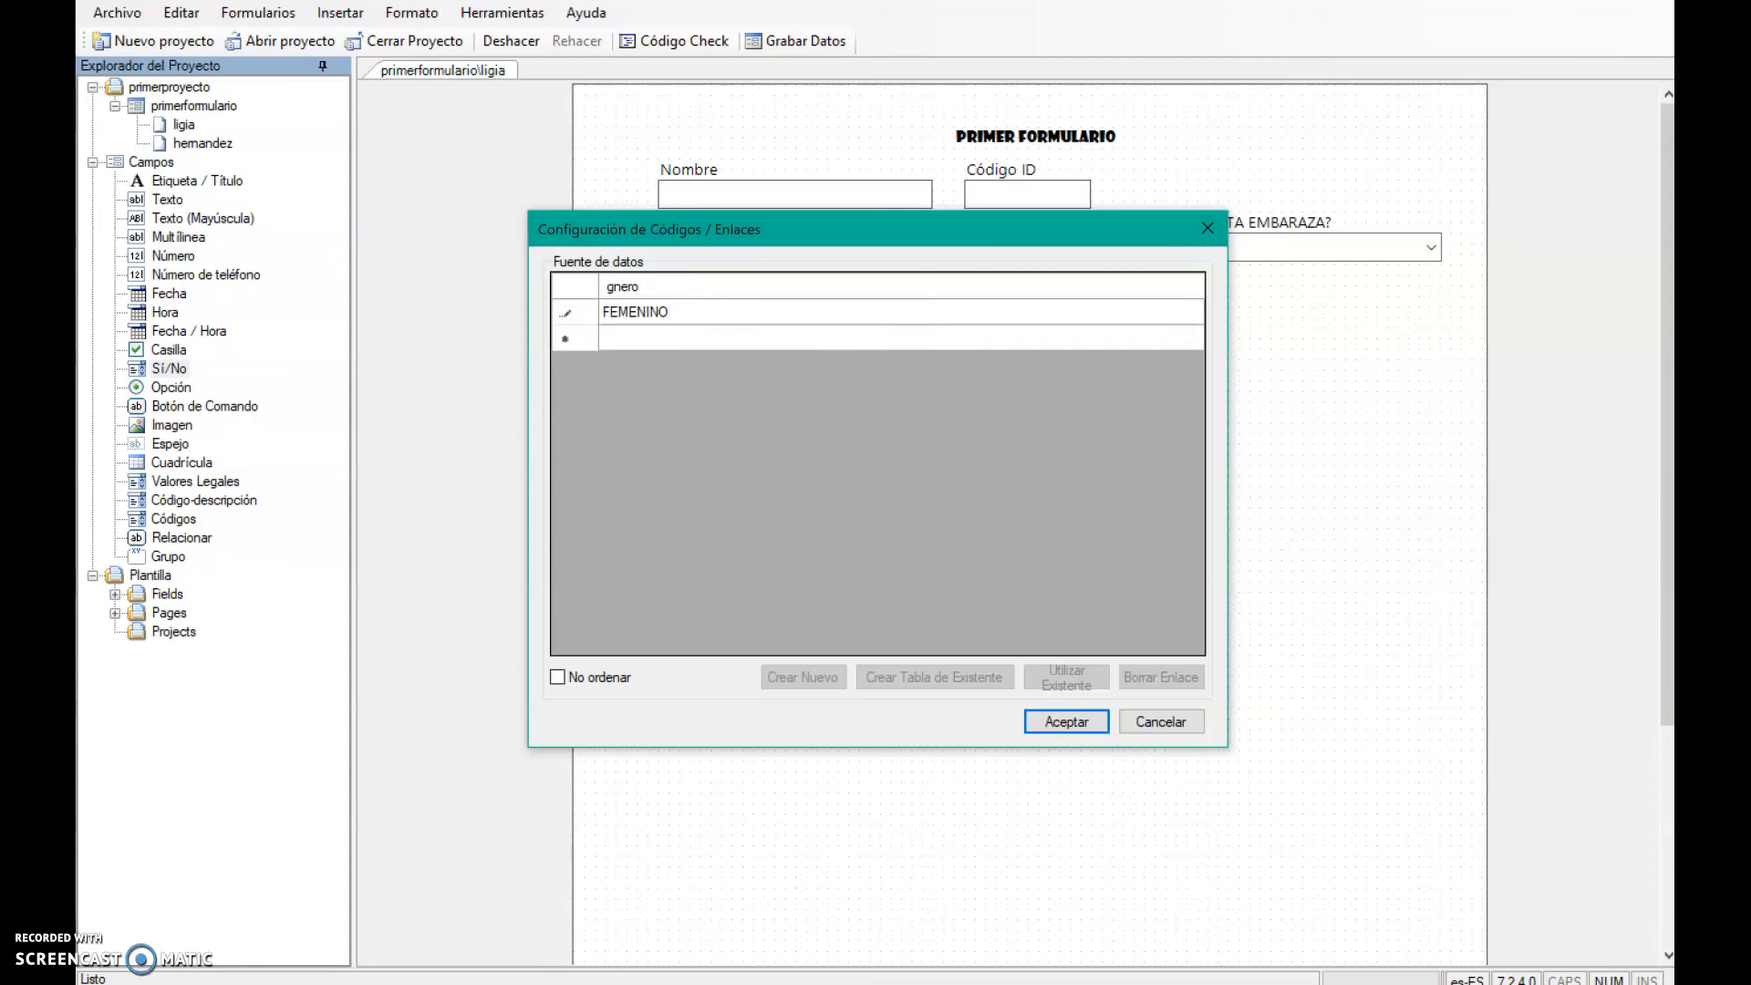
key("Return")
type("MA")
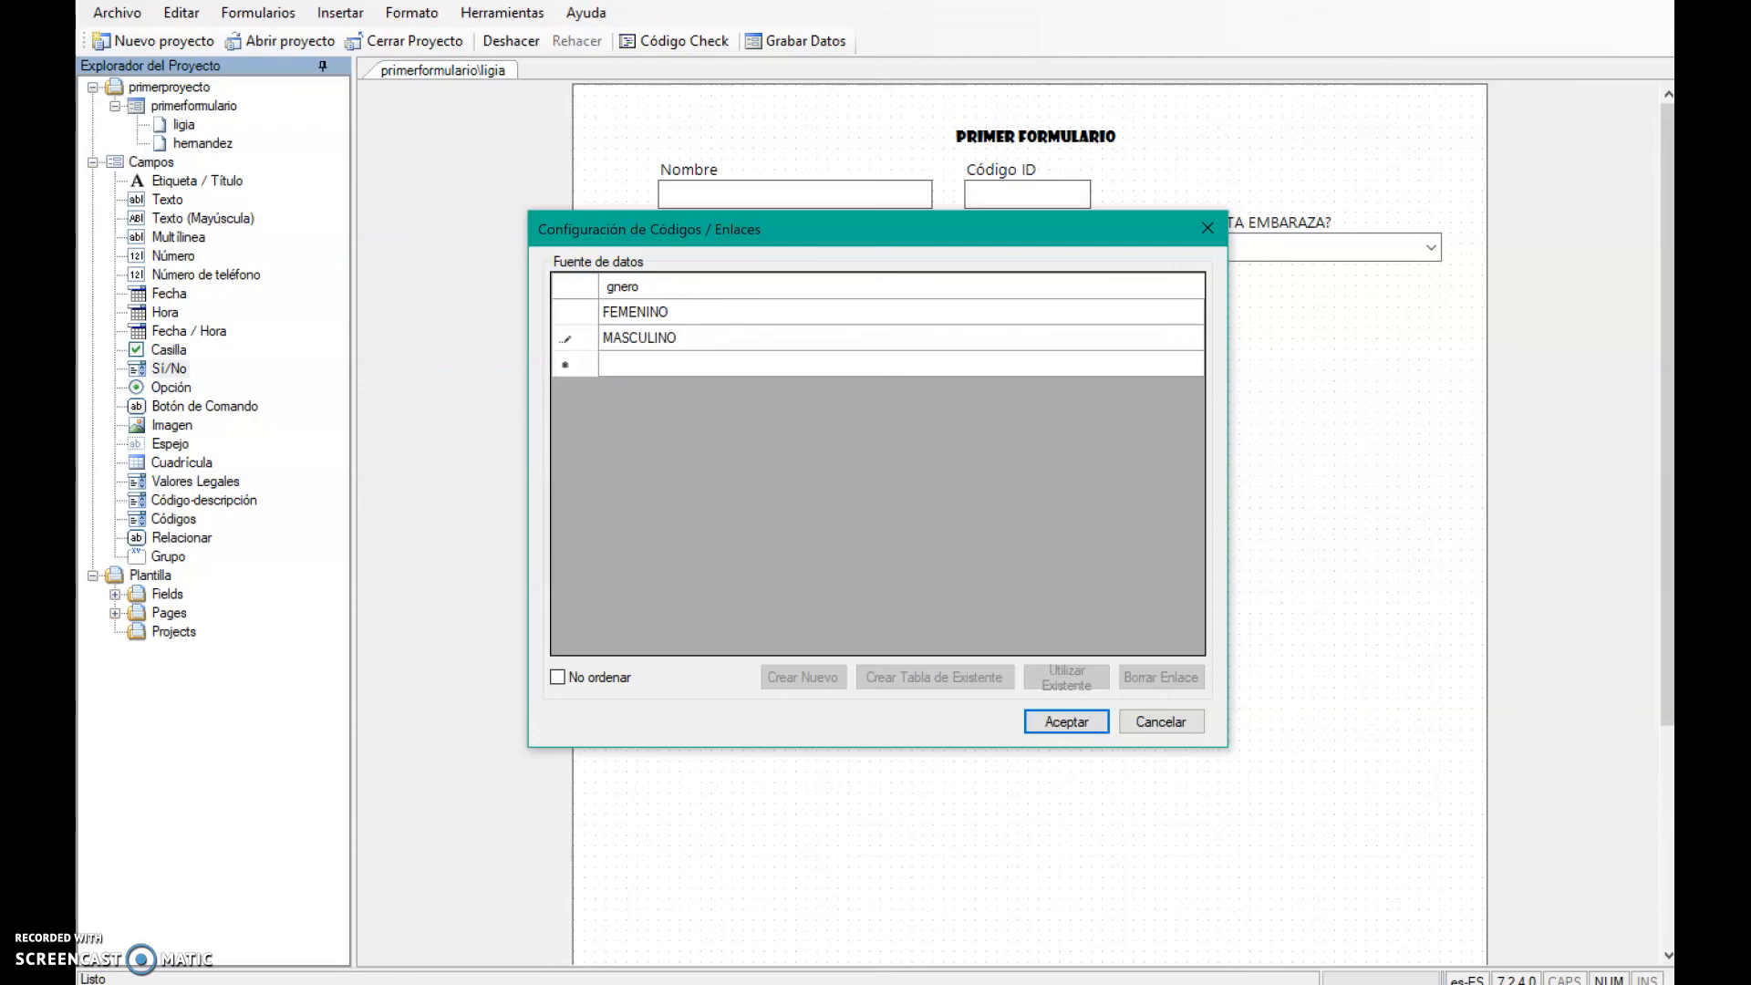
type("SCULINO")
left_click(833, 536)
left_click(1067, 722)
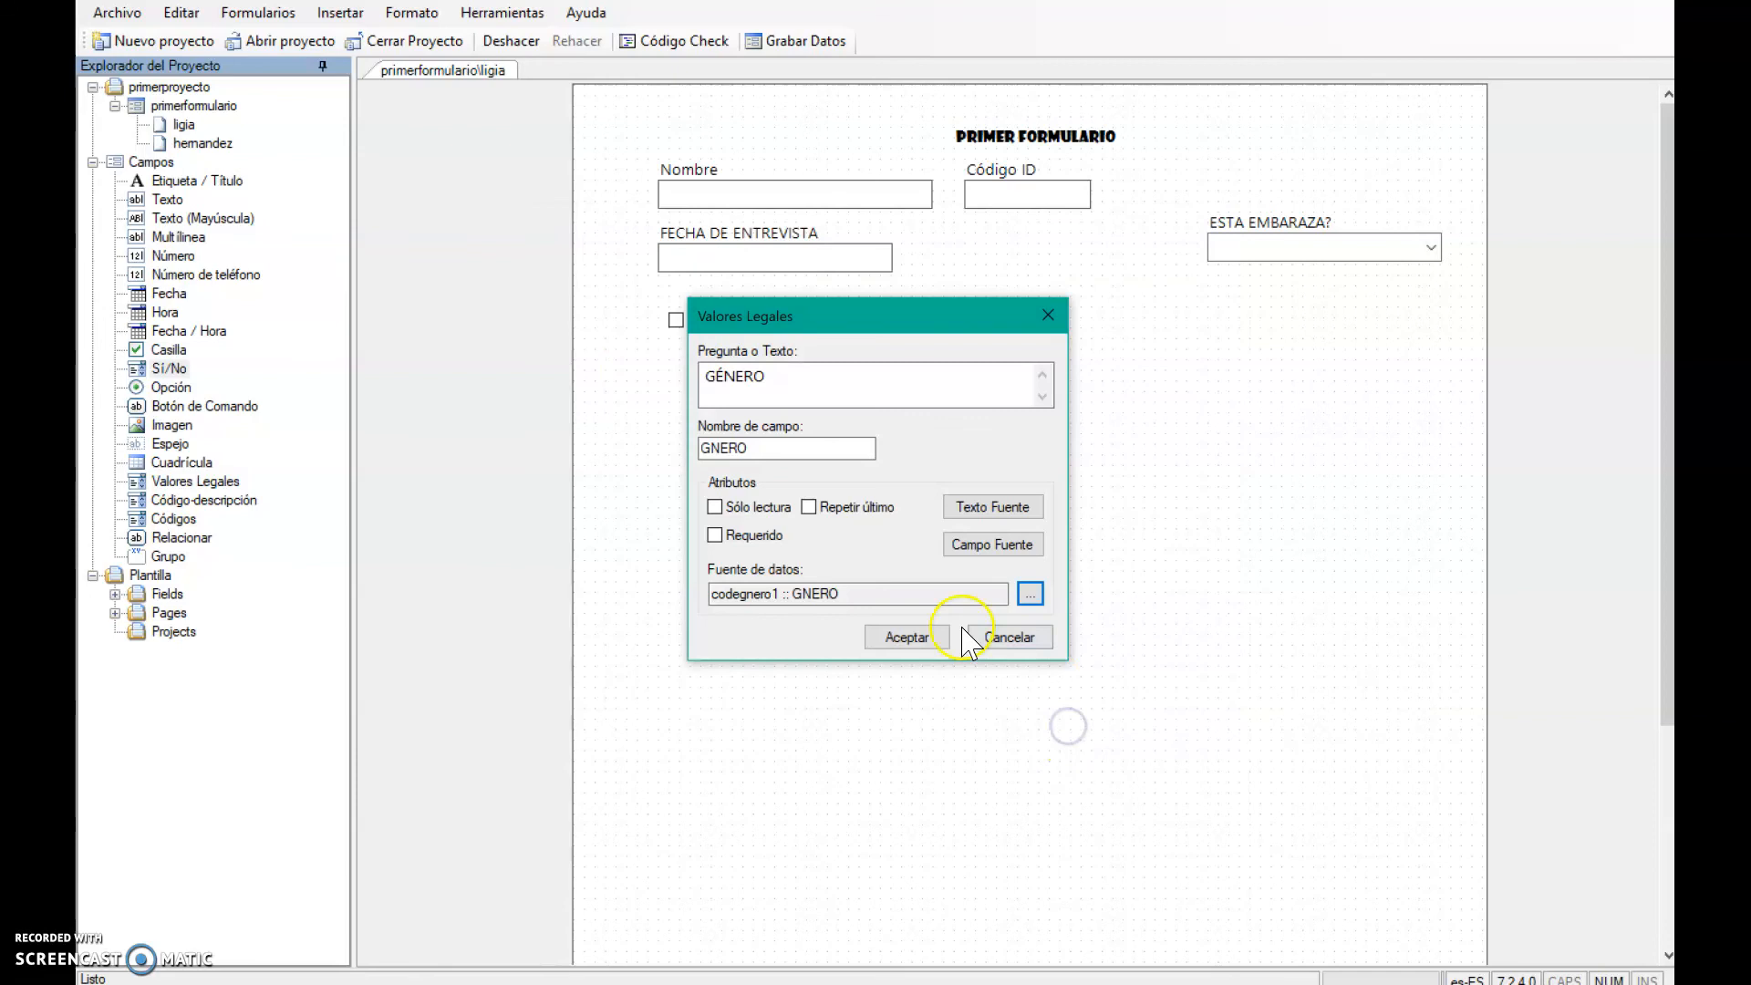
- Add the GÉNERO field to the page and move it between FECHA DE ENTREVISTA and ESTA EMBARAZA?
left_click(913, 638)
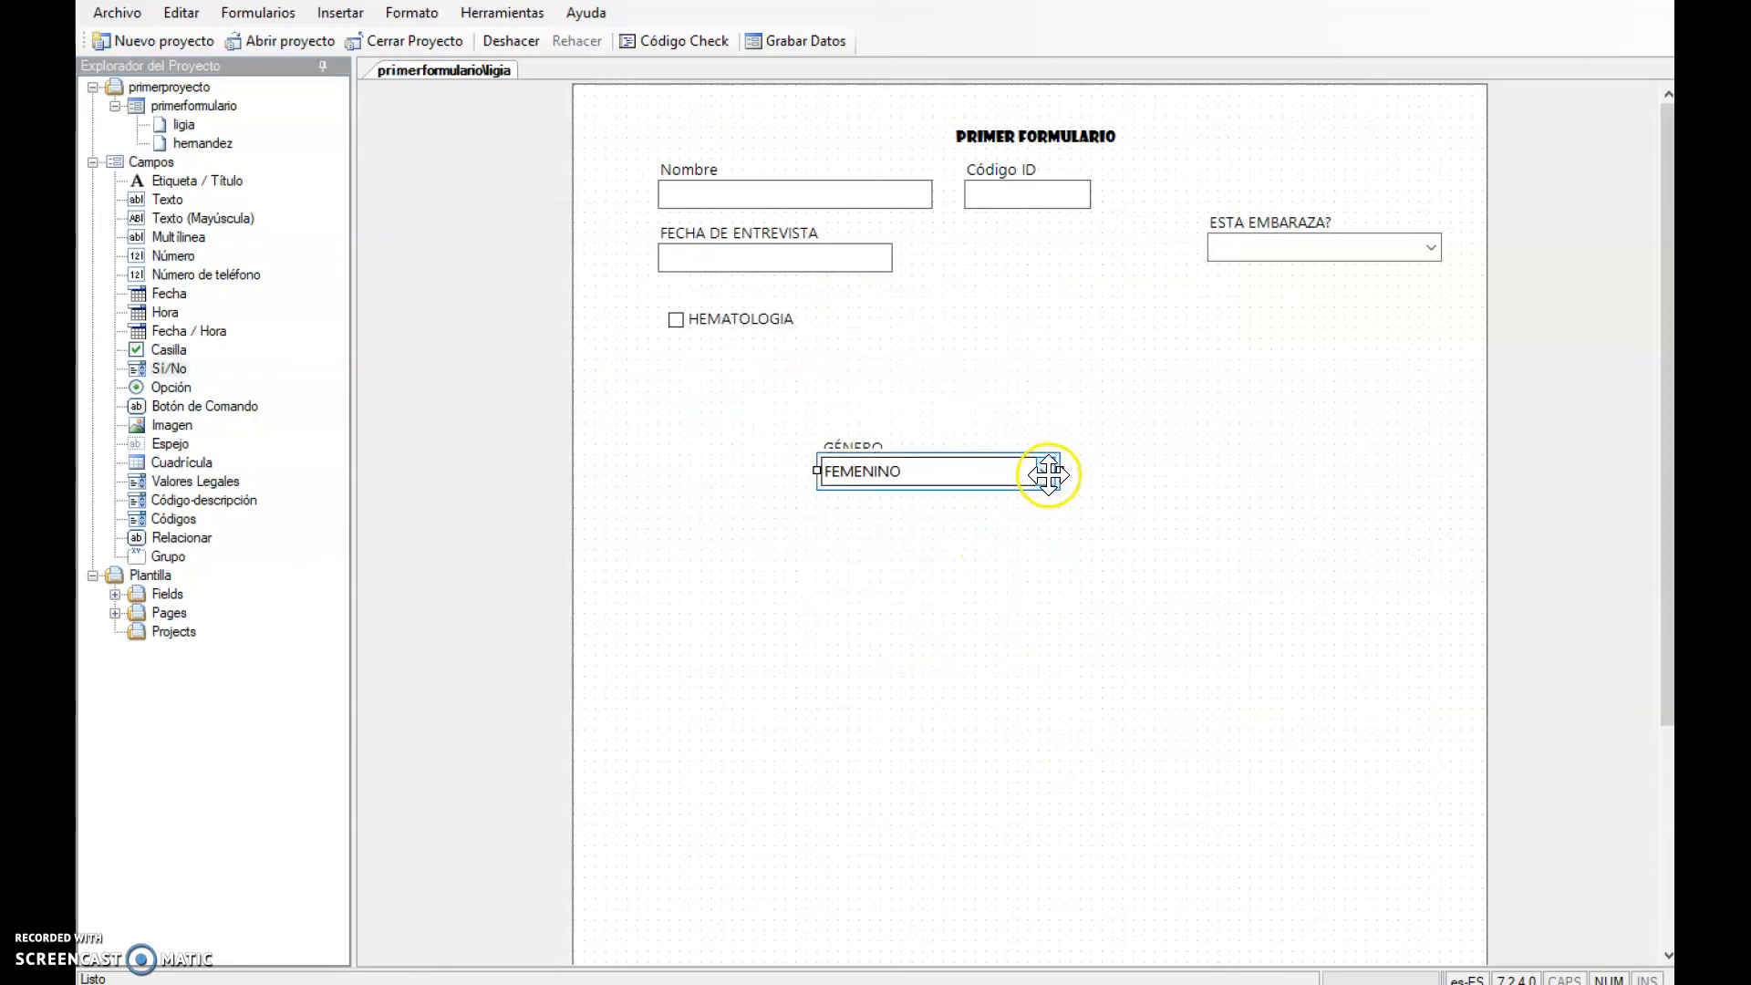
left_click(1046, 474)
left_click(1052, 399)
left_click(862, 445)
left_click_drag(862, 445, 958, 244)
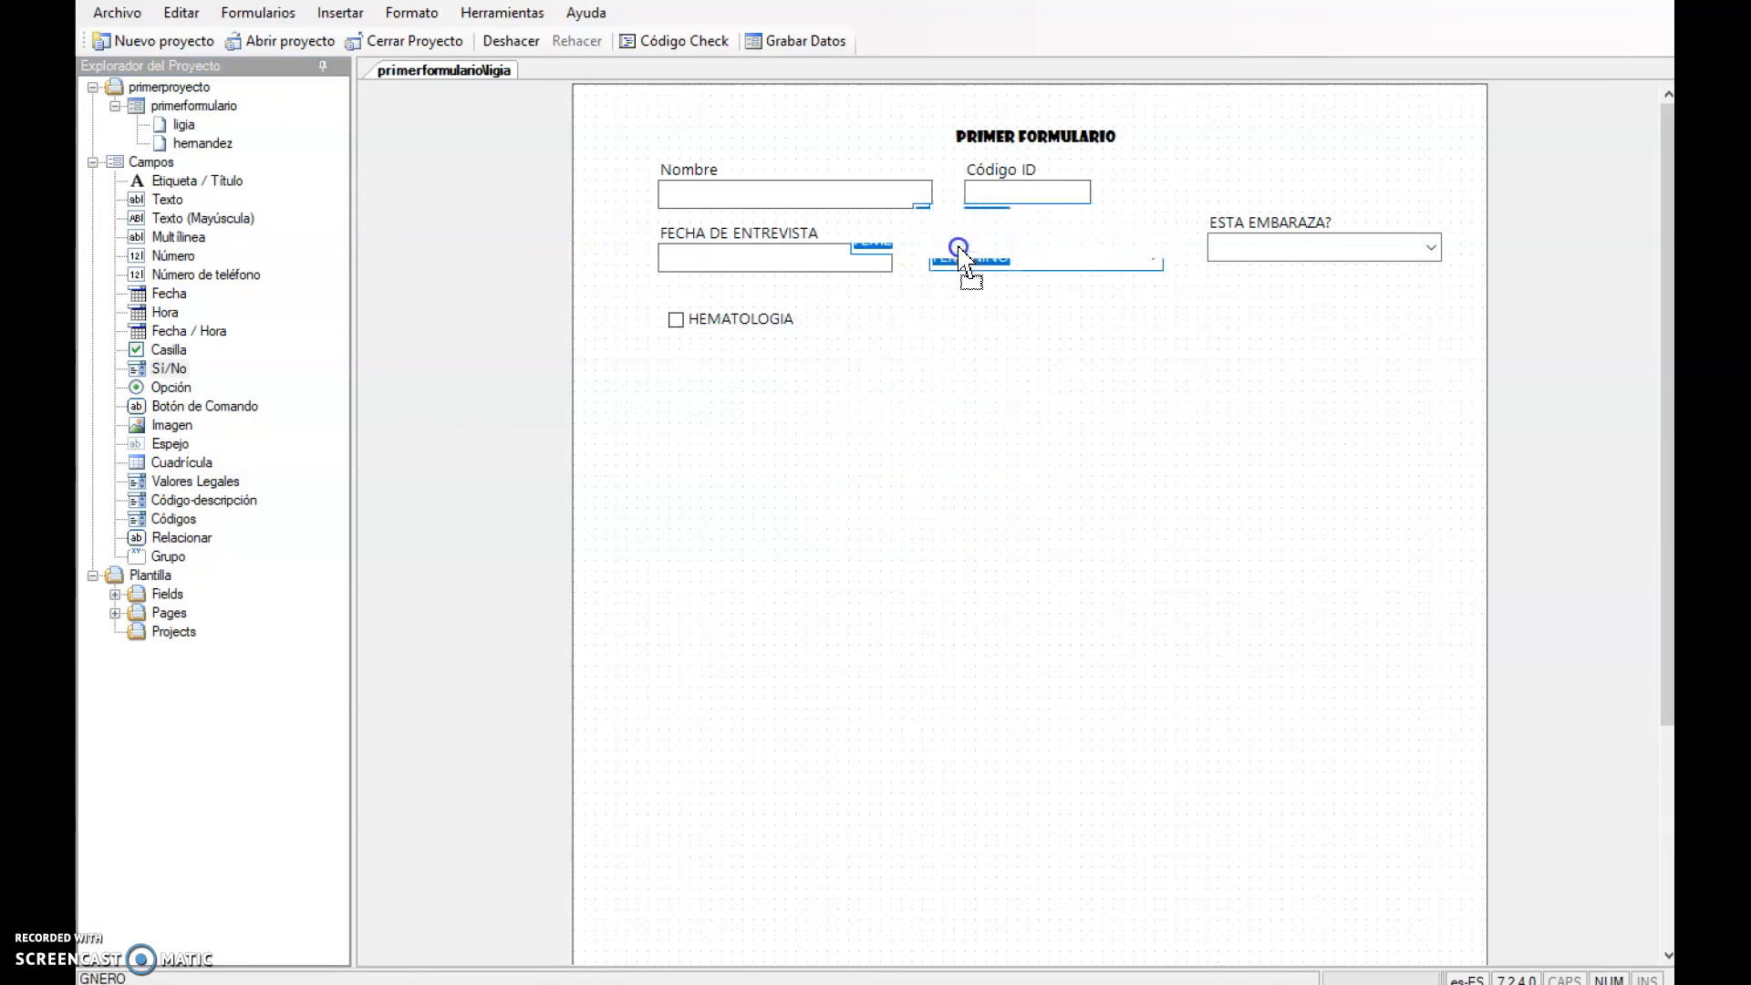
left_click(916, 407)
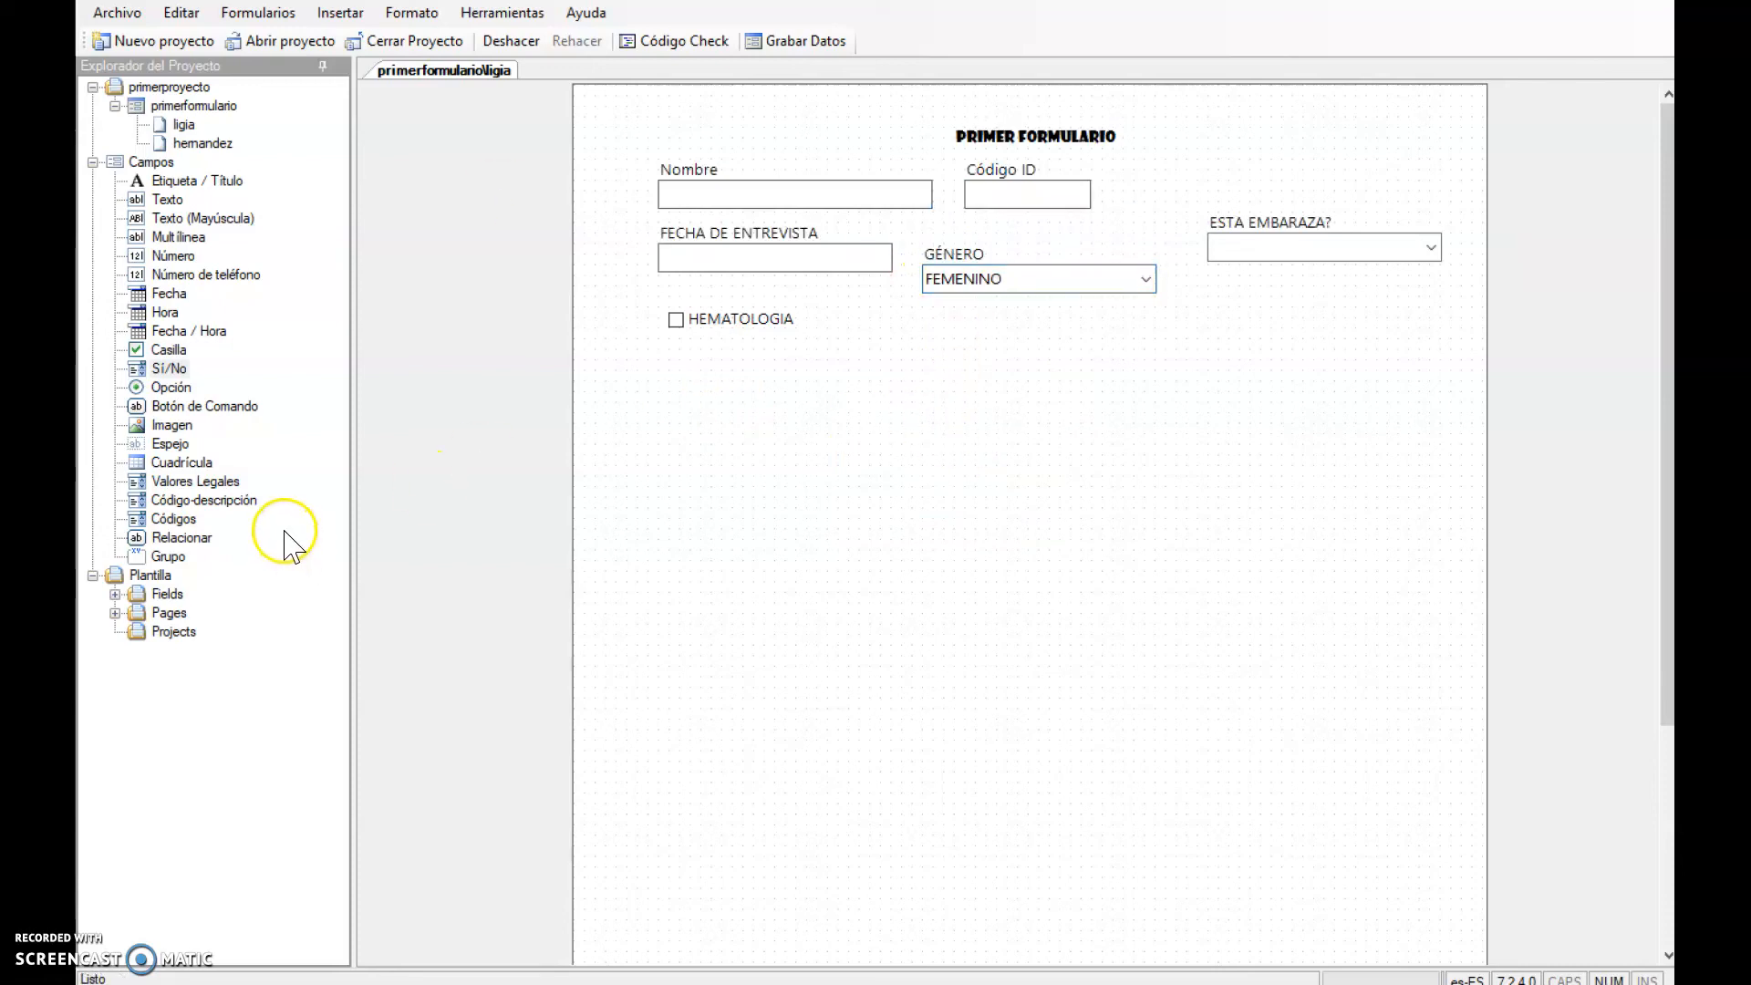
- Start an option field labelled "LKKDJS" below HEMATOLOGIA, with option labels set to Derecho and numbering starting from Left
left_click(166, 393)
left_click_drag(166, 401, 749, 412)
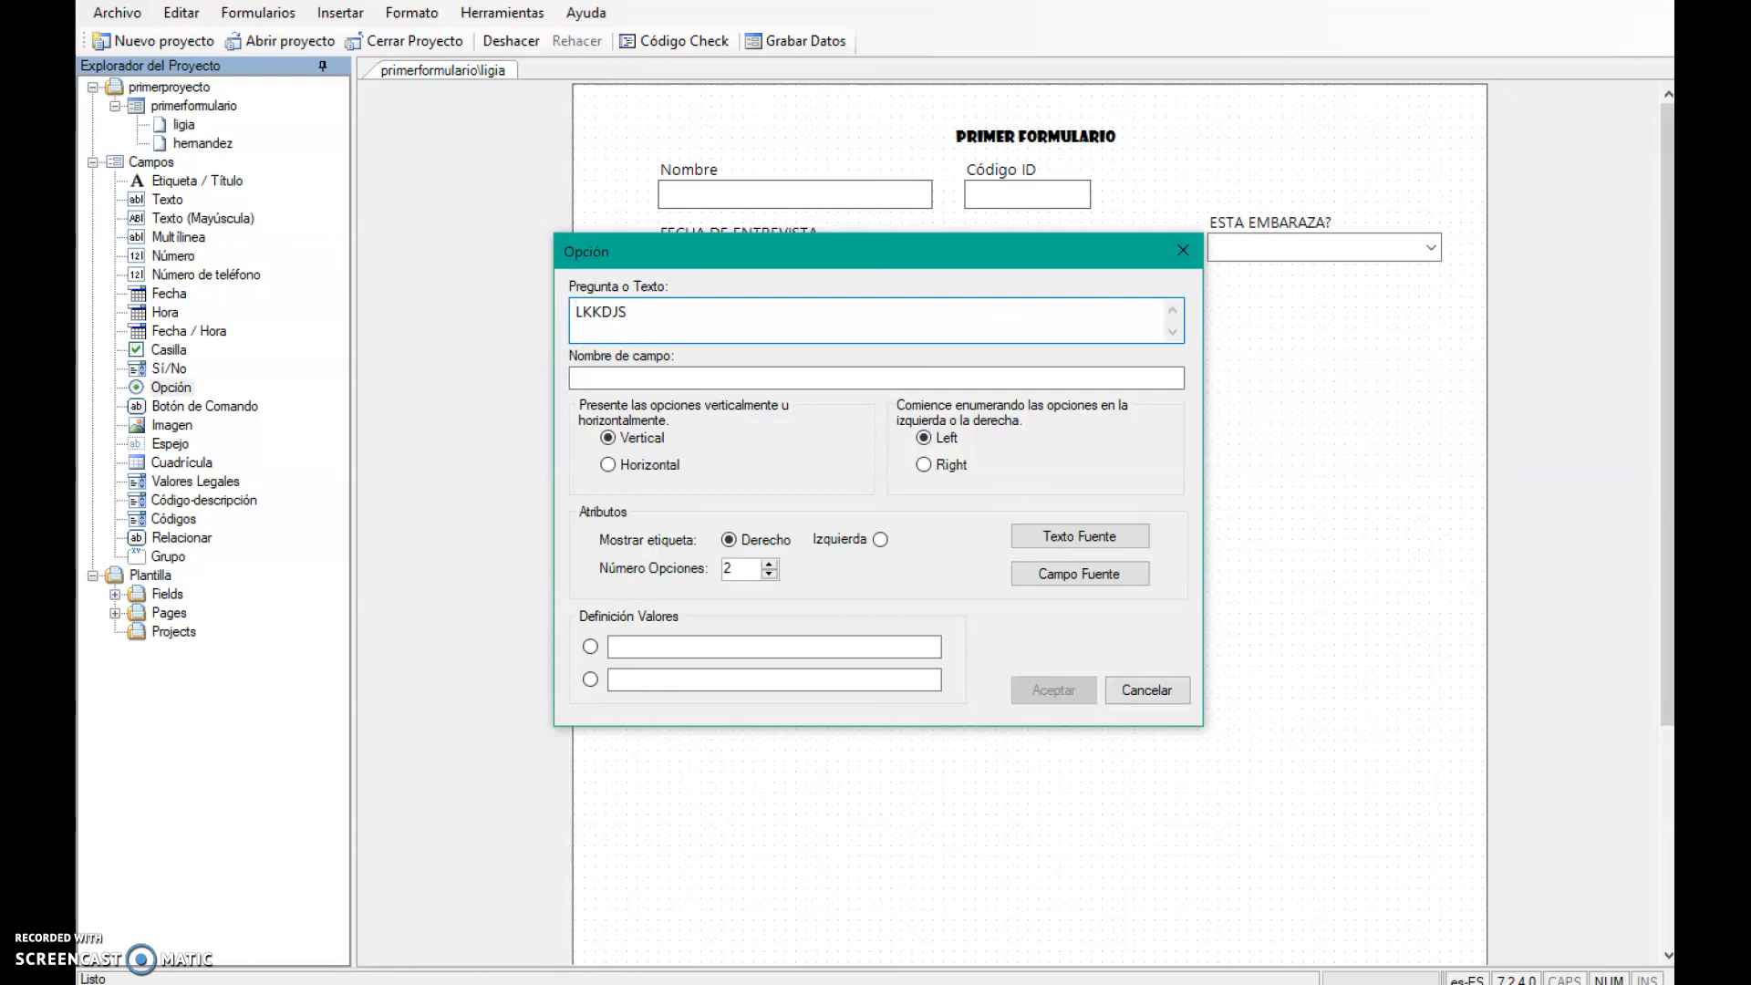
left_click(746, 544)
left_click(925, 465)
left_click(925, 438)
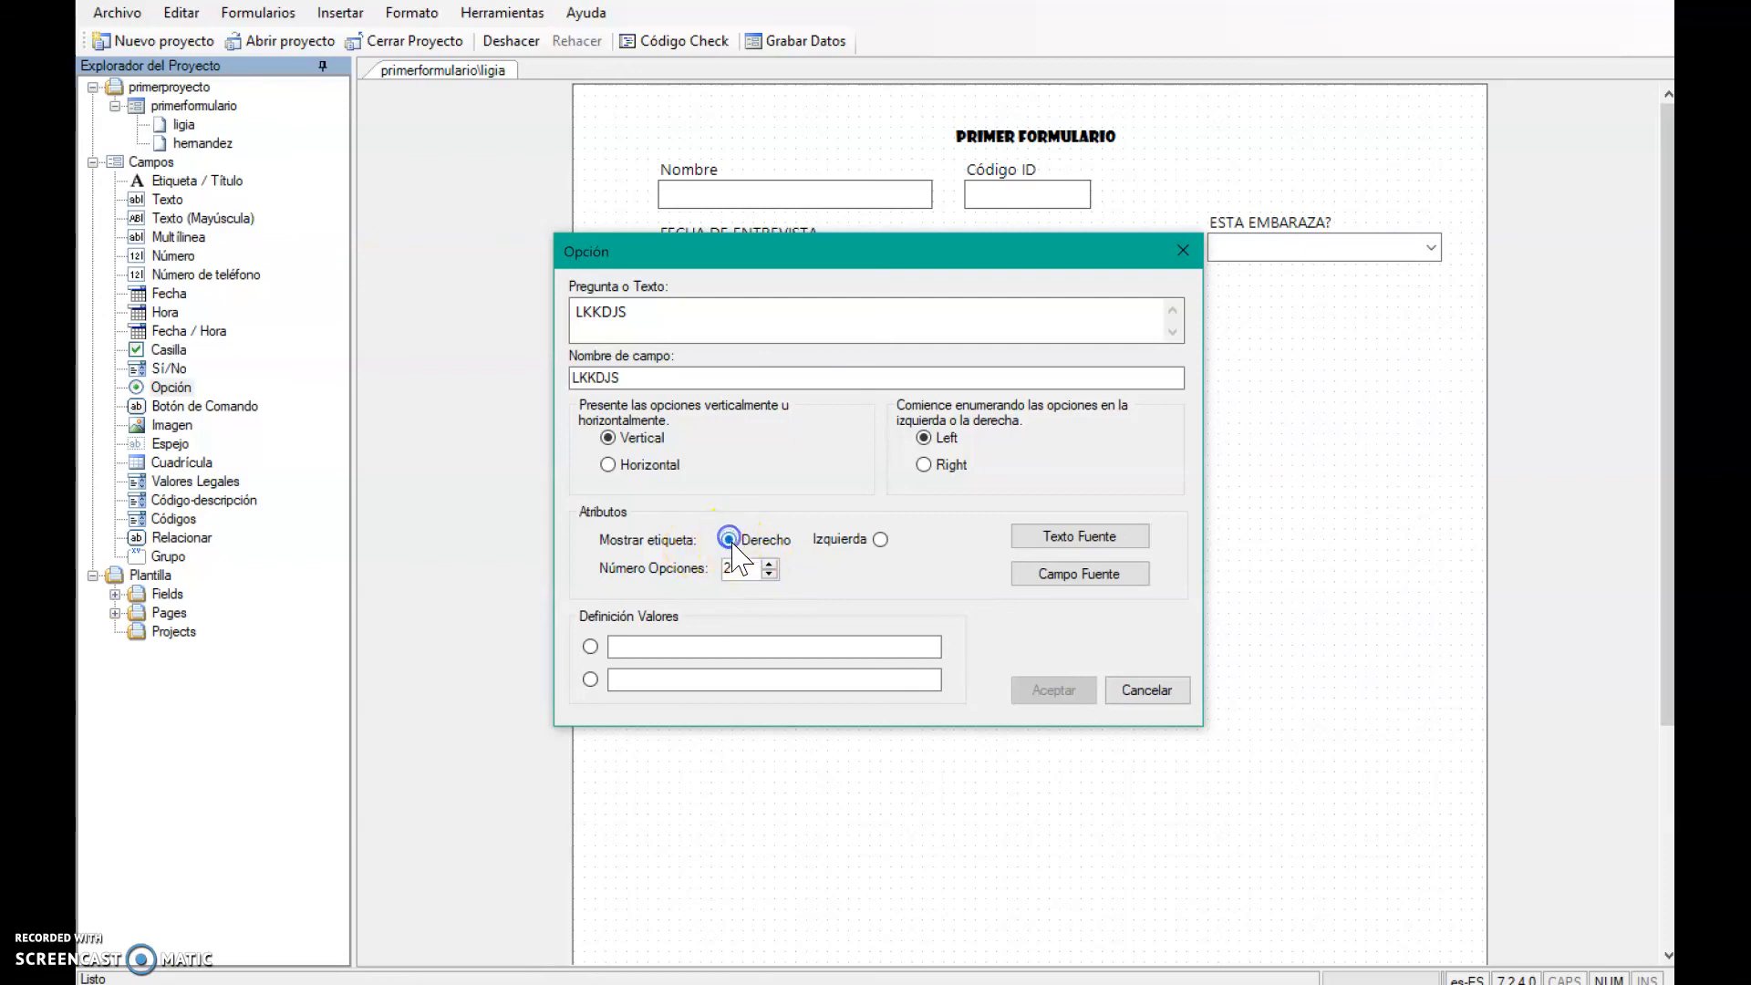
- Set the number of options for the LKKDJS field to 4 and define their values as G, H, L and S
left_click(770, 564)
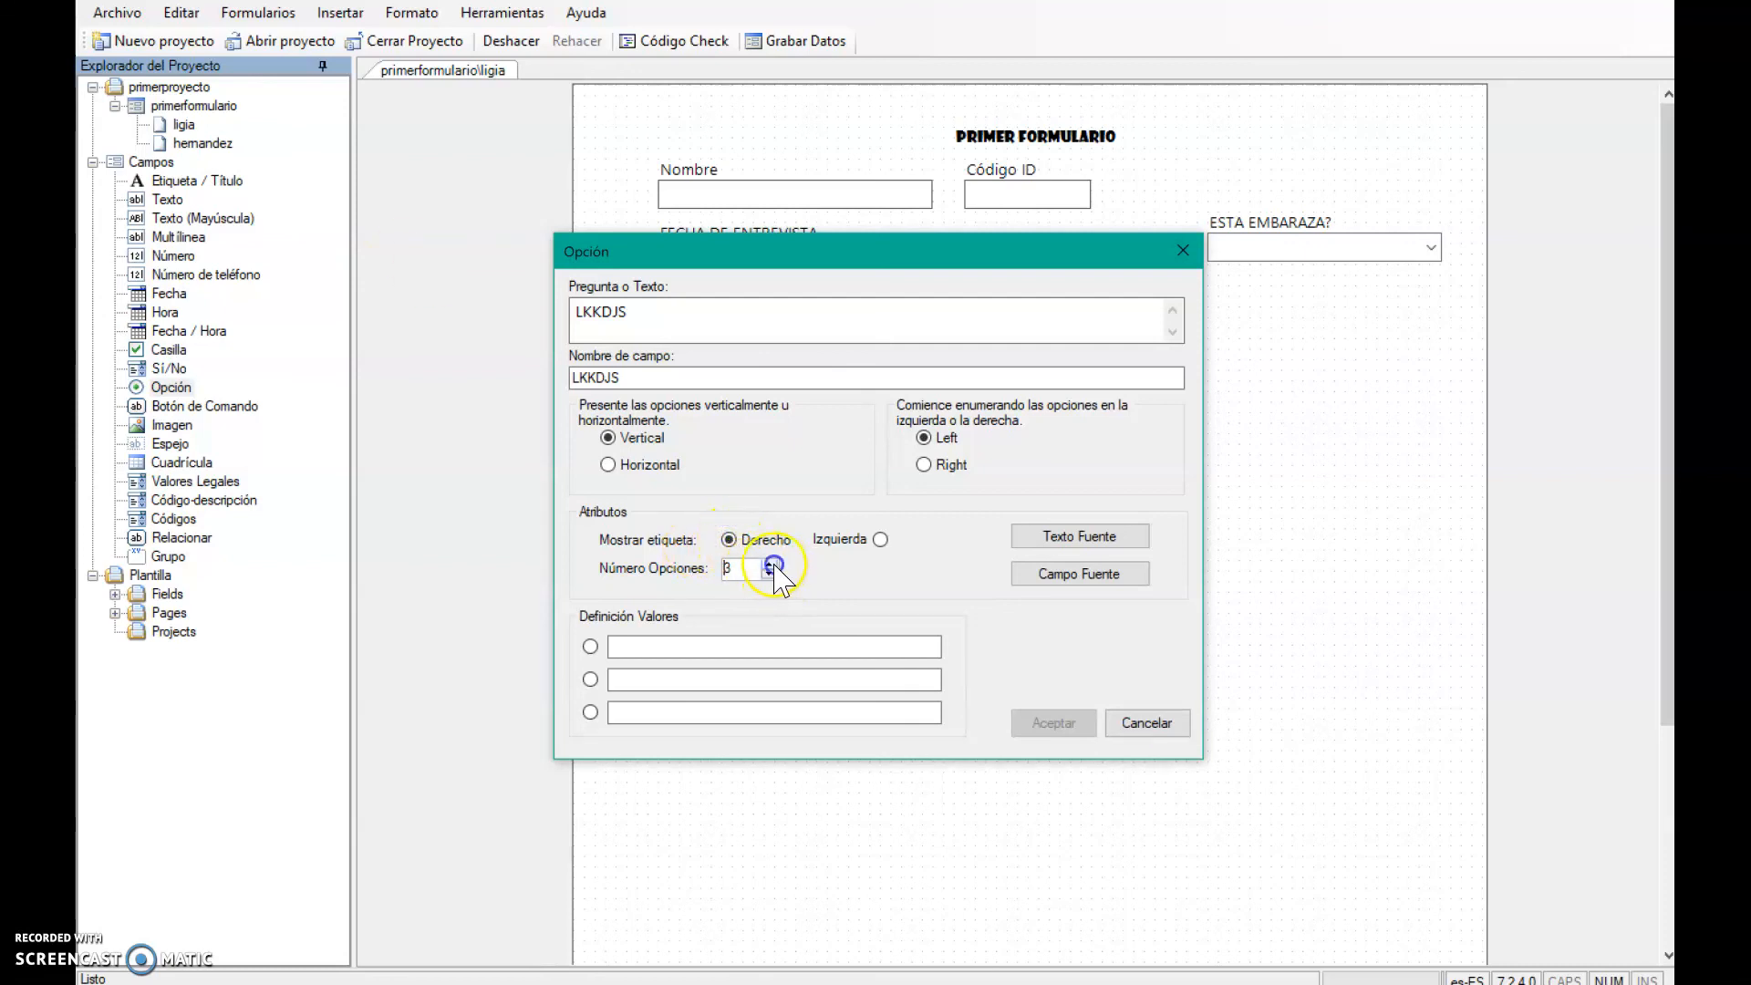
left_click(769, 564)
left_click(660, 643)
type("G")
left_click(627, 680)
type("H")
left_click(656, 712)
type("H")
type("L")
left_click(617, 744)
type("S")
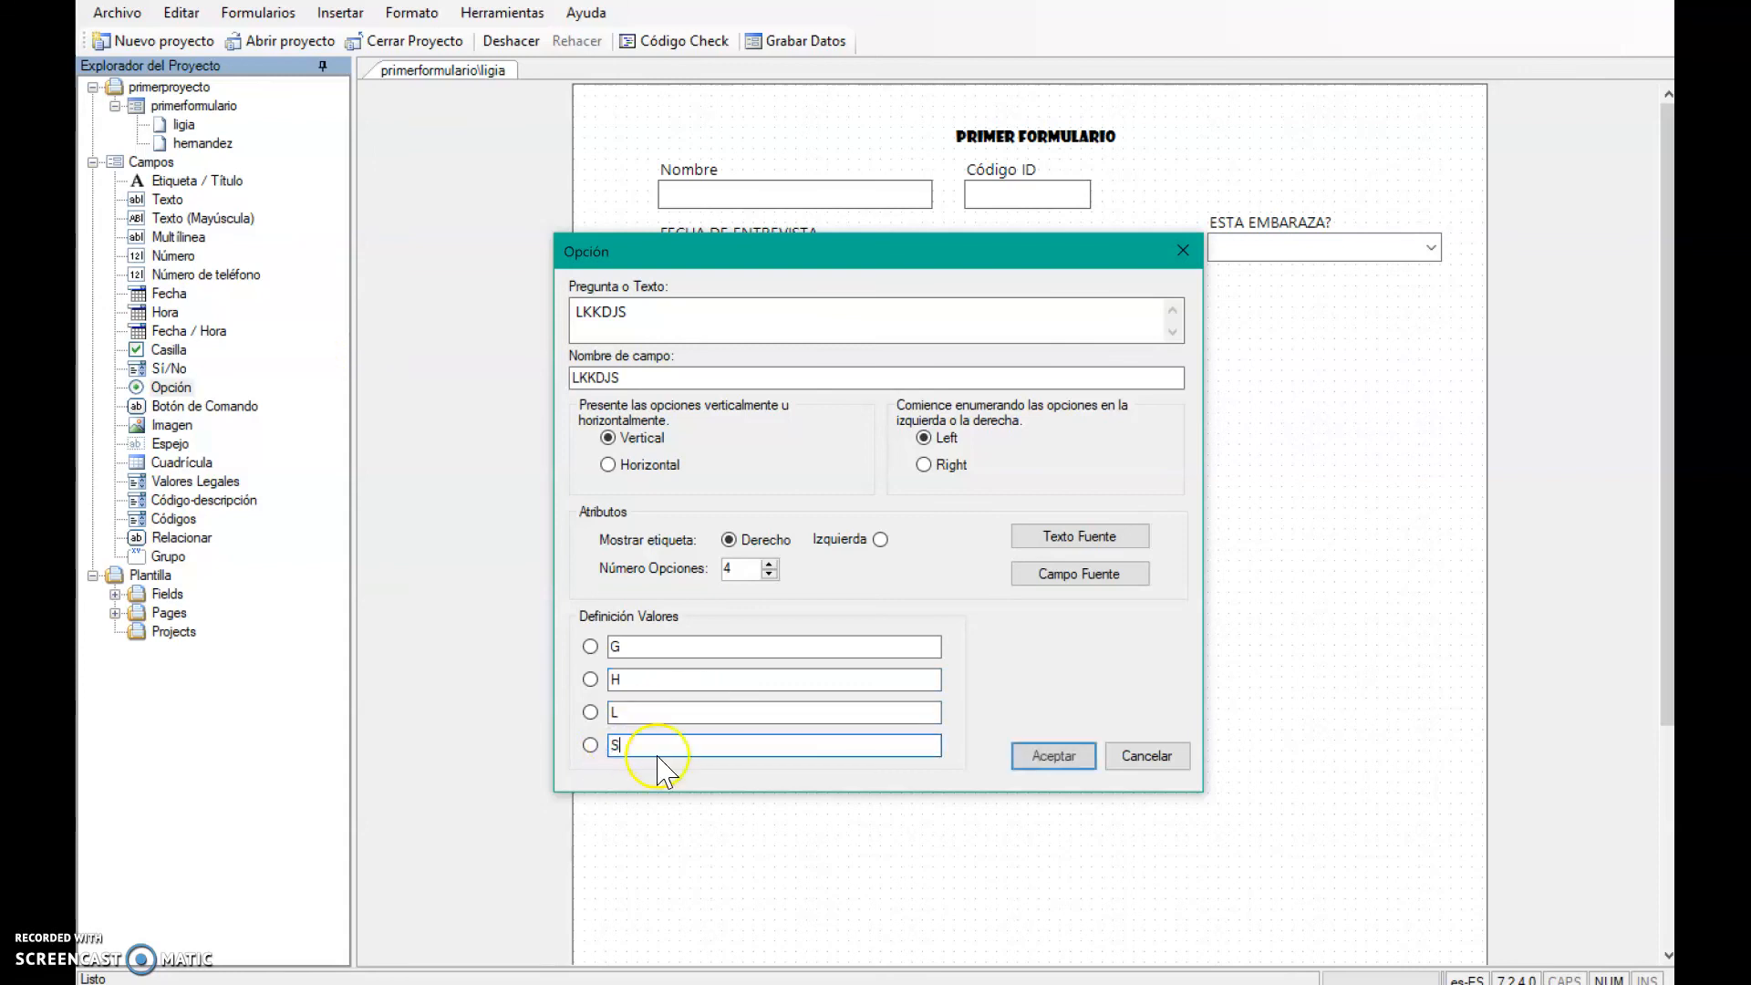
- Add the LKKDJS option group to the page and move it just below the HEMATOLOGIA checkbox
left_click(1031, 757)
left_click(822, 453)
left_click_drag(769, 426, 700, 386)
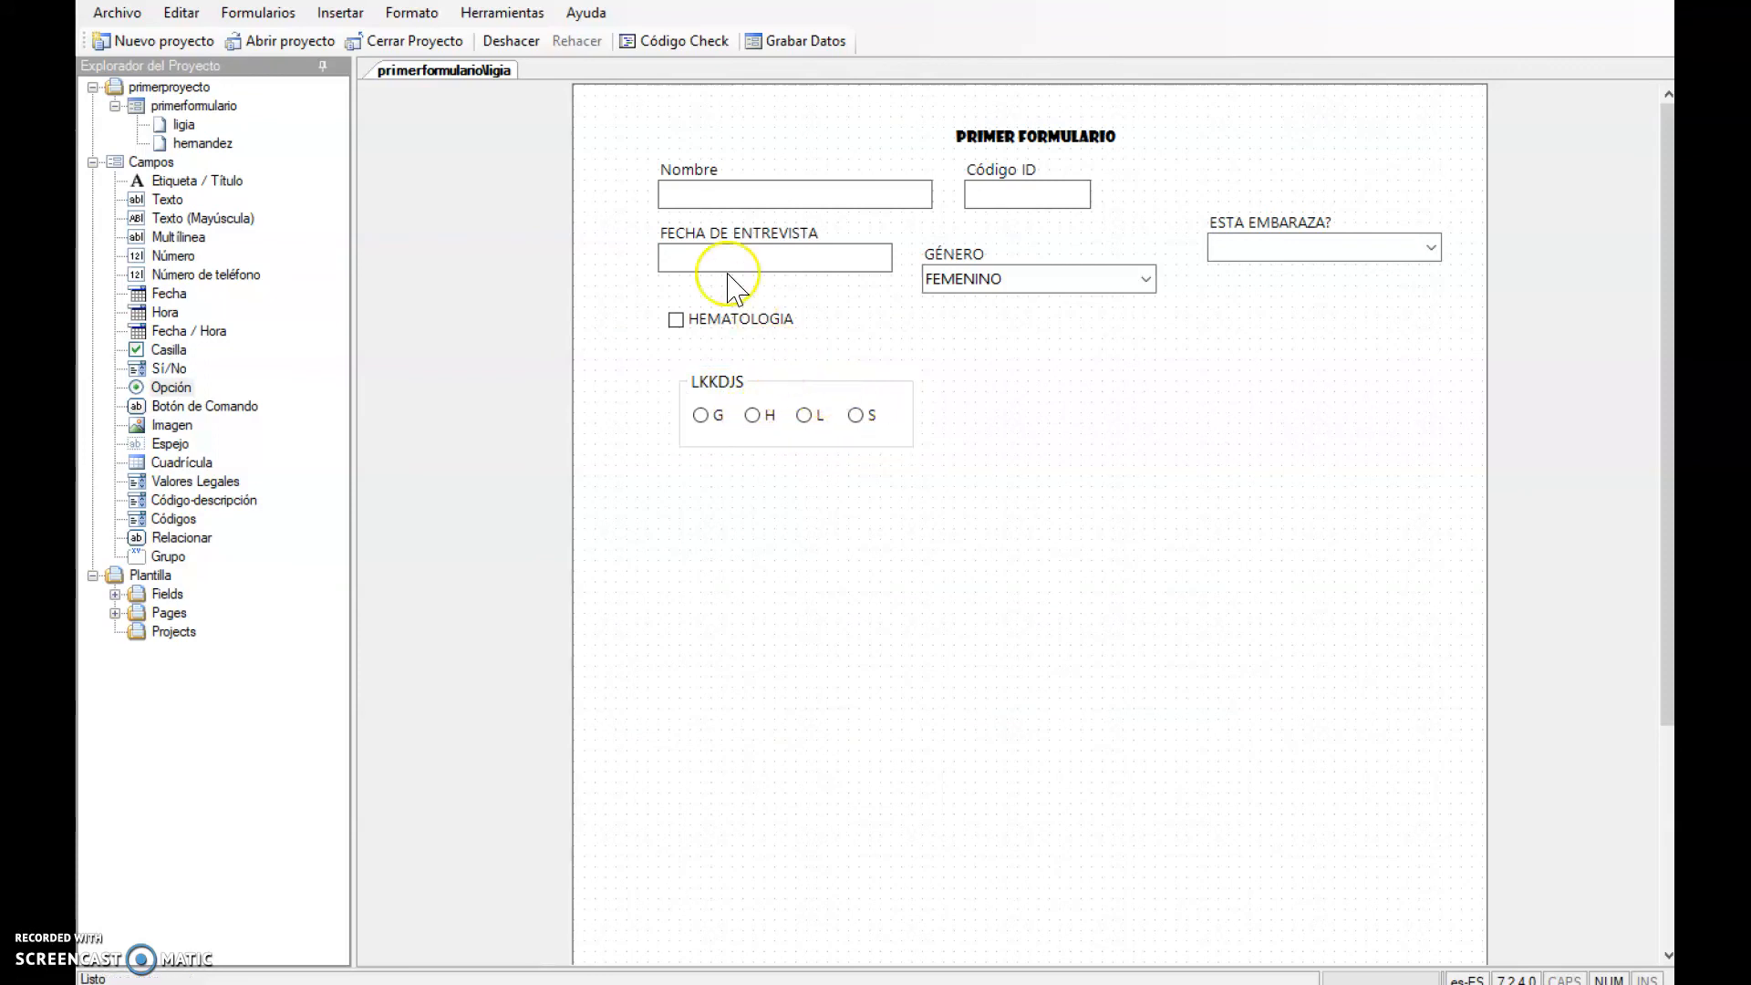
- Try out the S, G, H and L choices in the LKKDJS option group
left_click(837, 416)
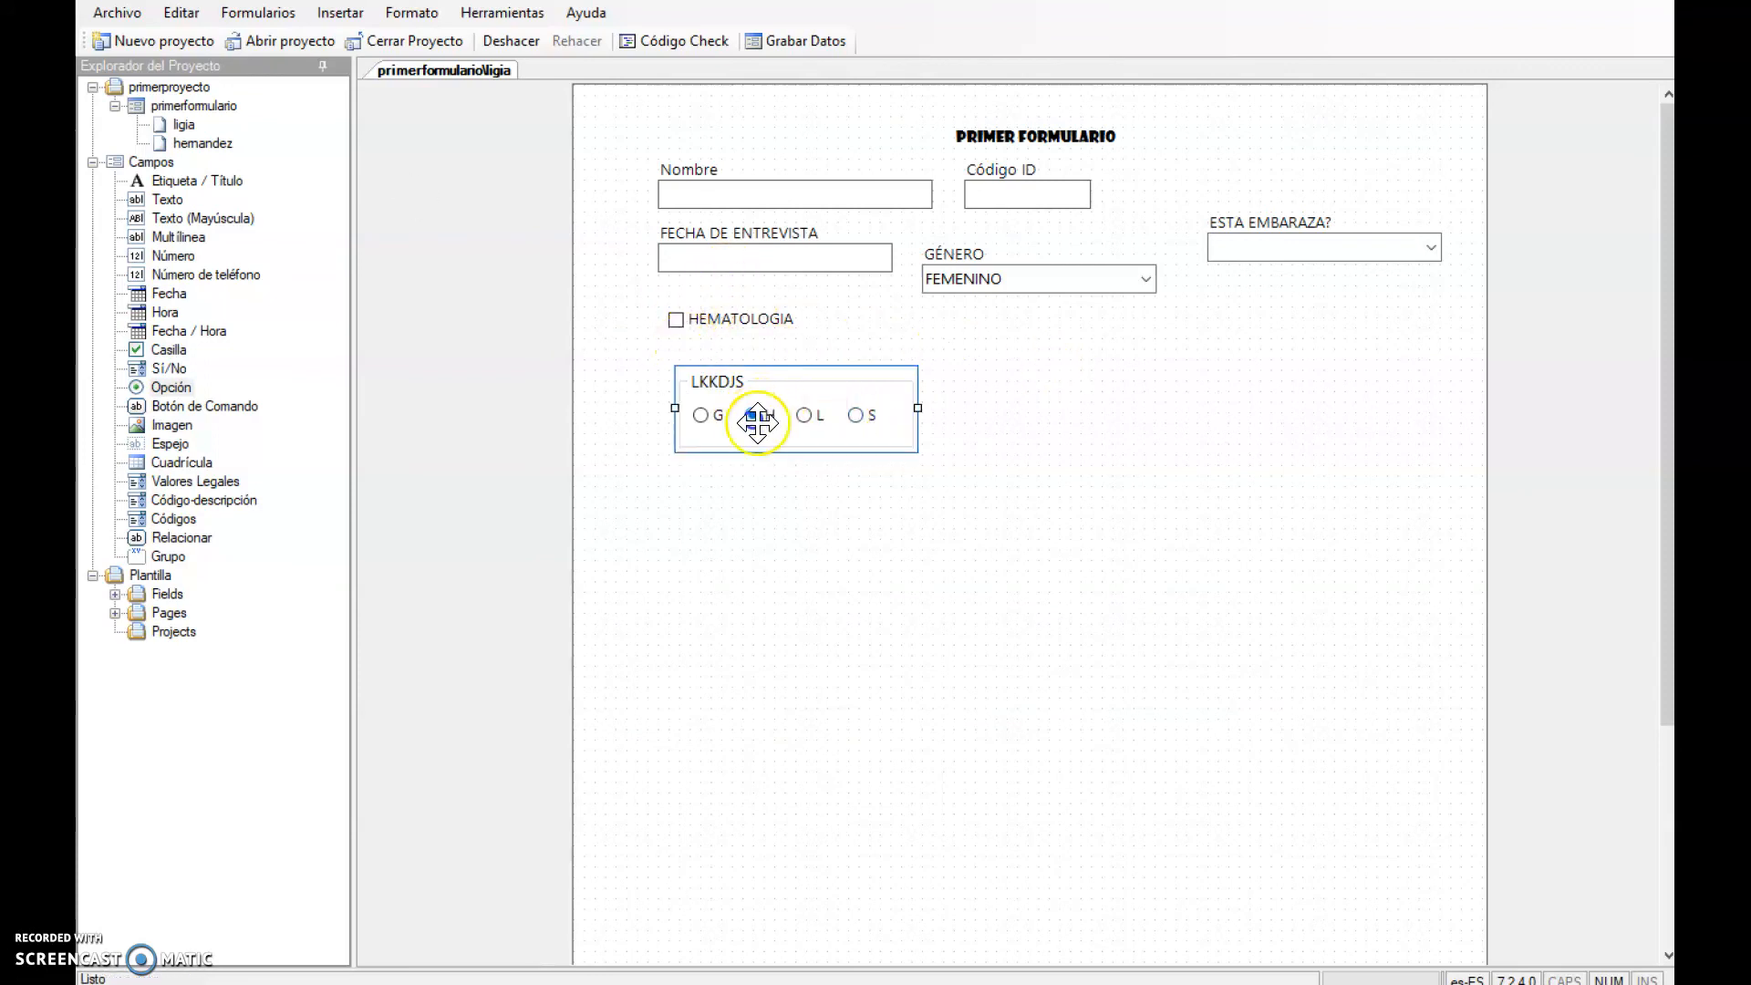
left_click(857, 415)
left_click(700, 415)
left_click(754, 414)
left_click(803, 416)
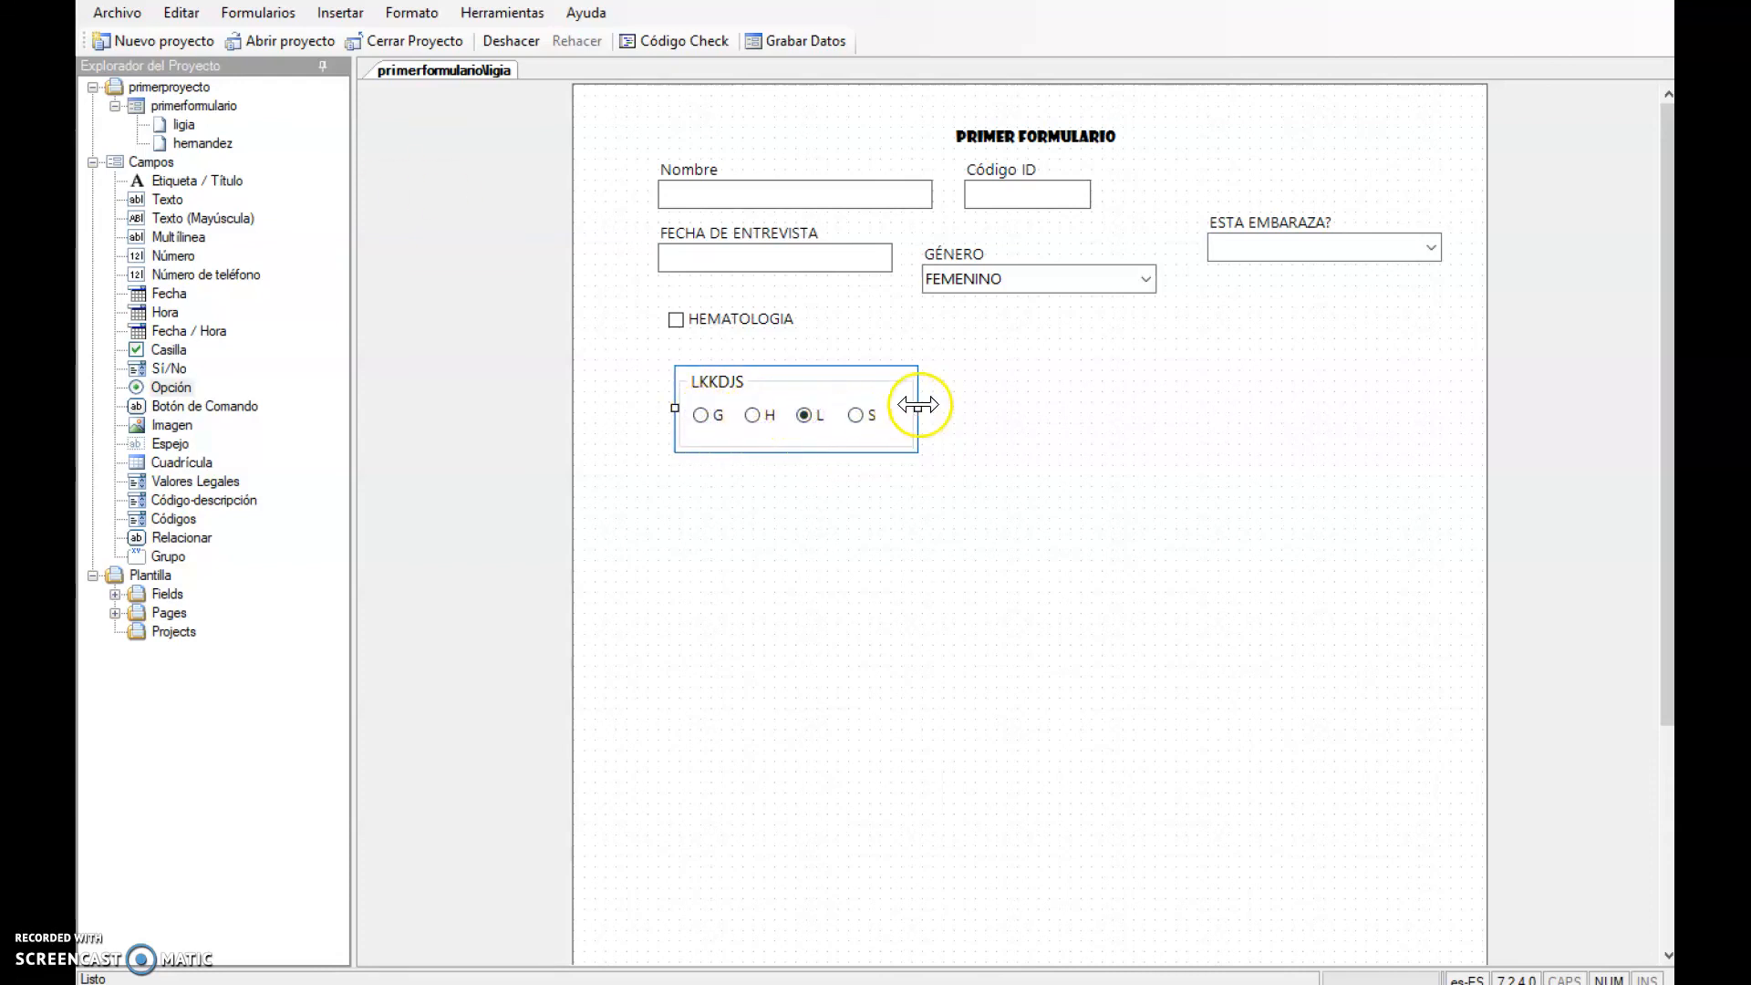
- Narrow the LKKDJS option group so its four choices stack in a single column
left_click(898, 413)
left_click_drag(777, 419, 777, 420)
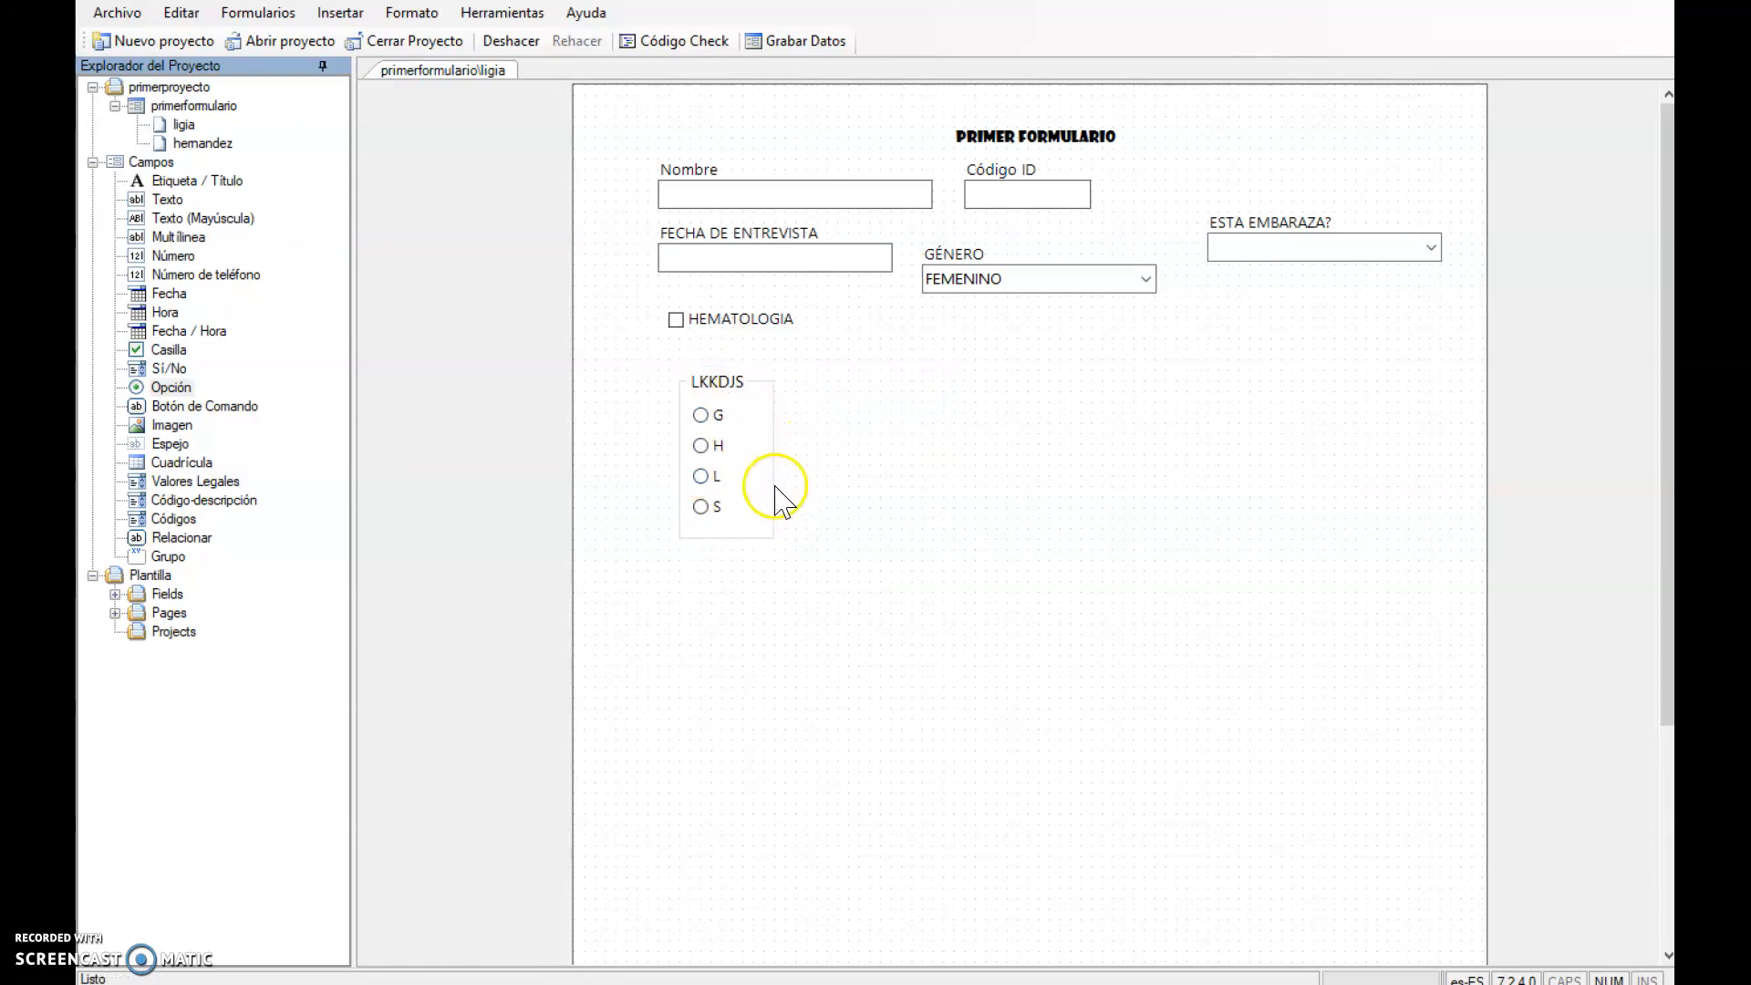
left_click(880, 427)
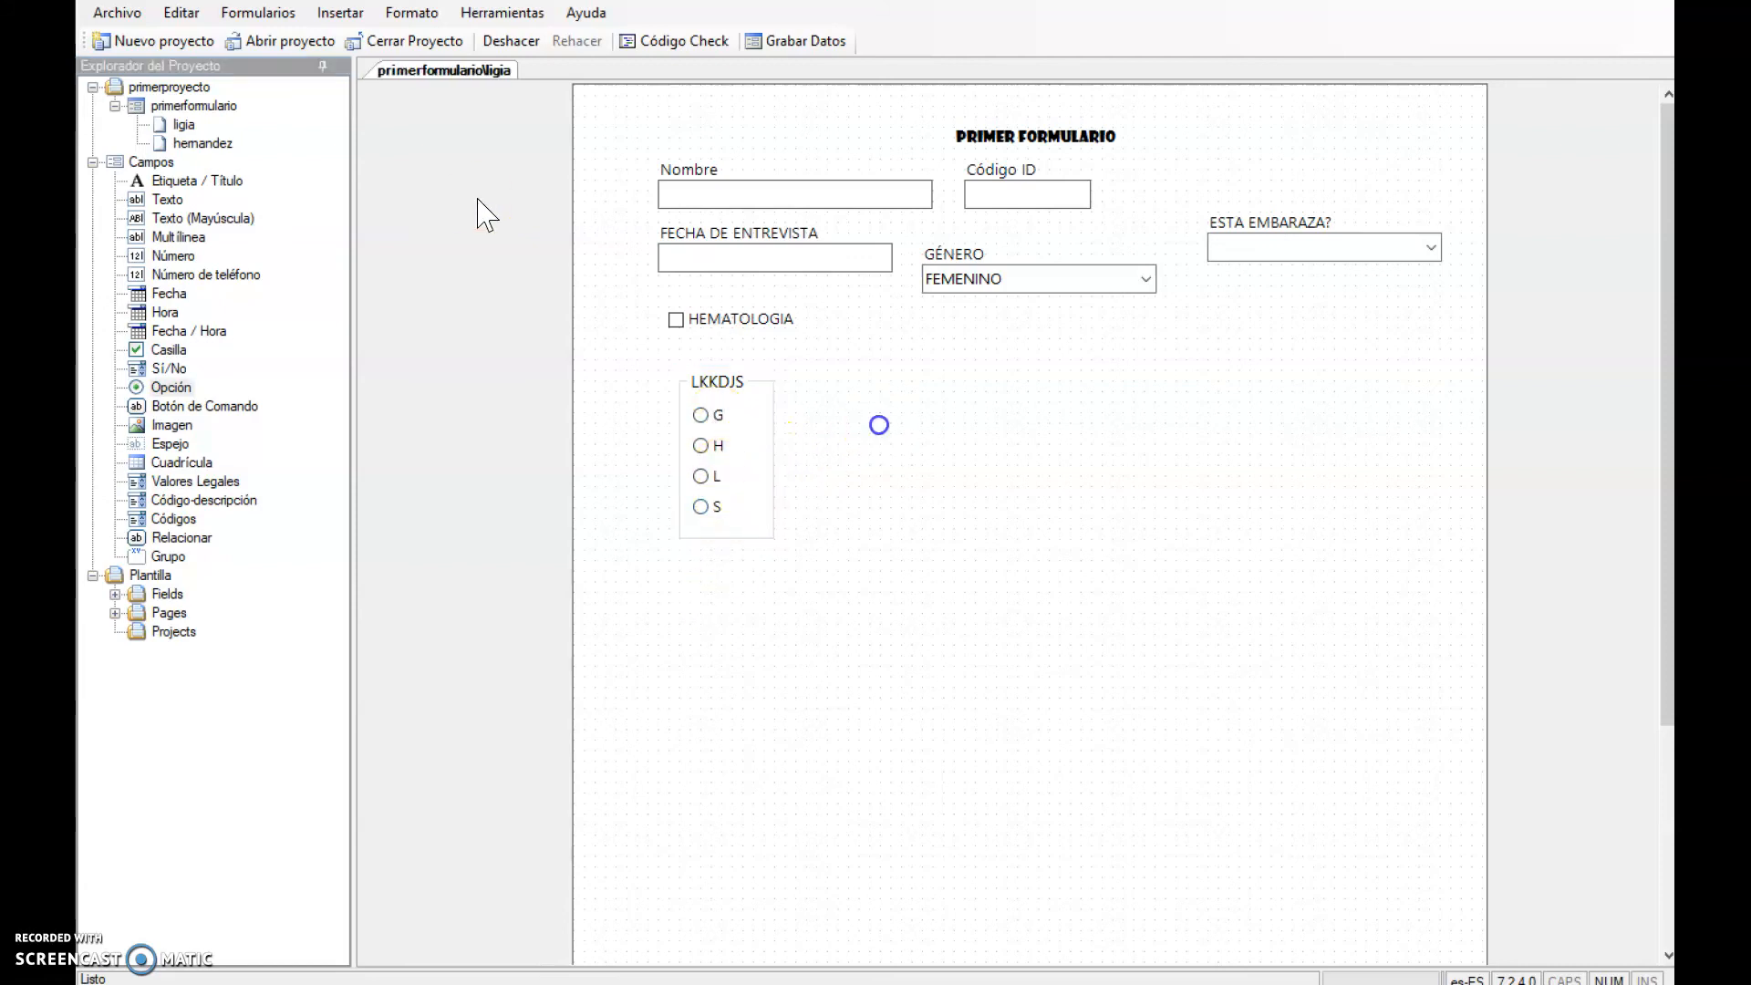